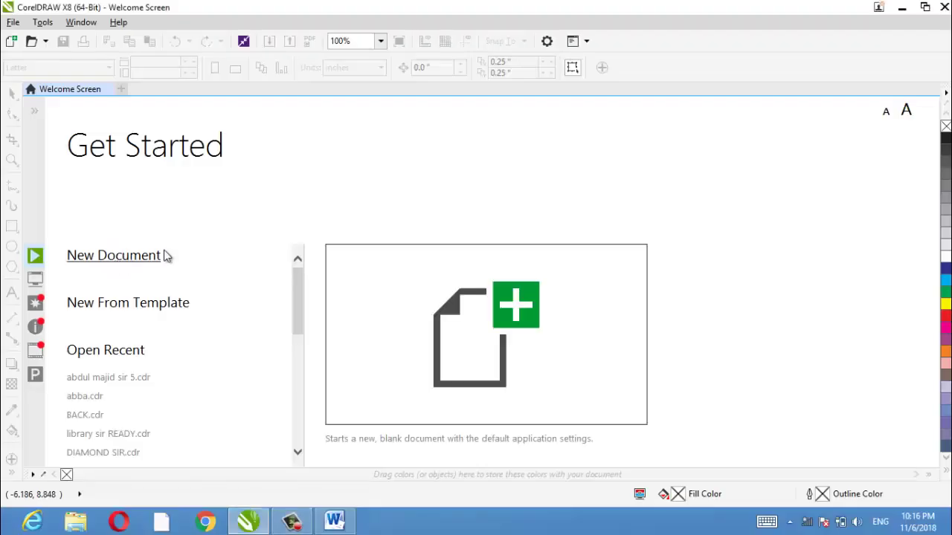
- Create a new blank portrait document sized 6 by 8.5 inches
click(164, 255)
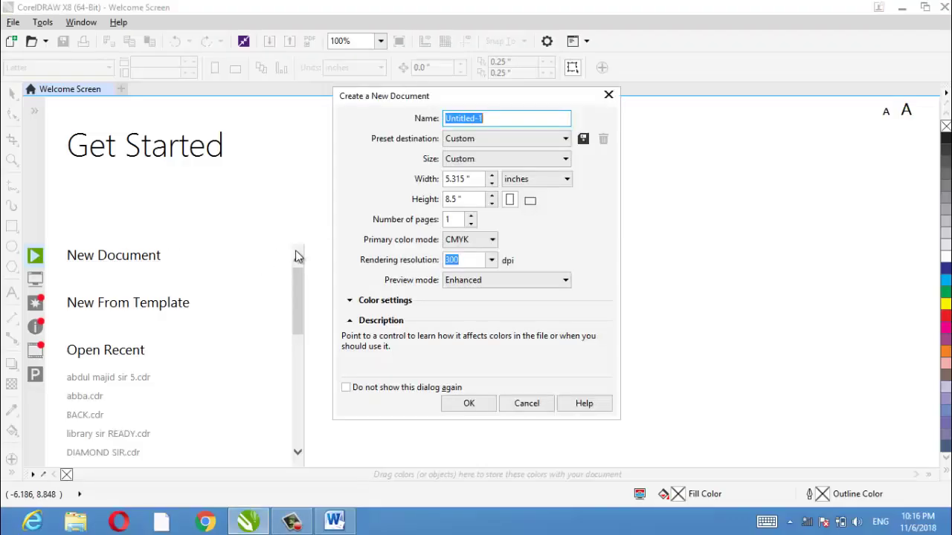
key(Tab)
text(6)
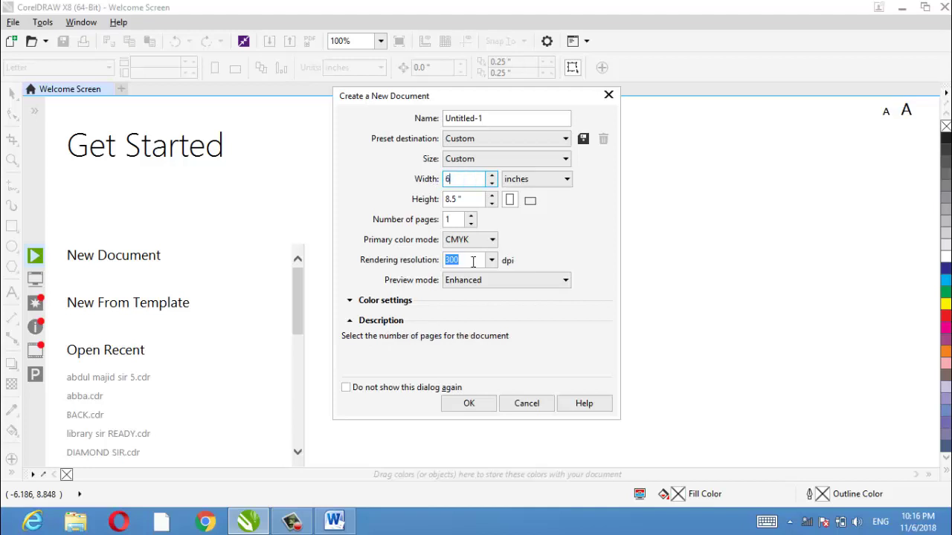
click(467, 404)
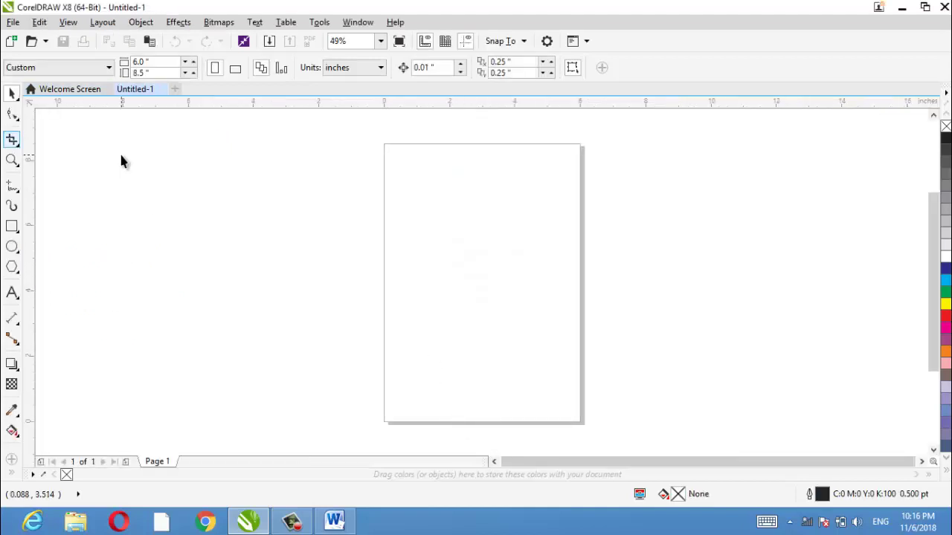
- Import the 'galaxy 3' picture from Pictures and place it left of the page
click(13, 22)
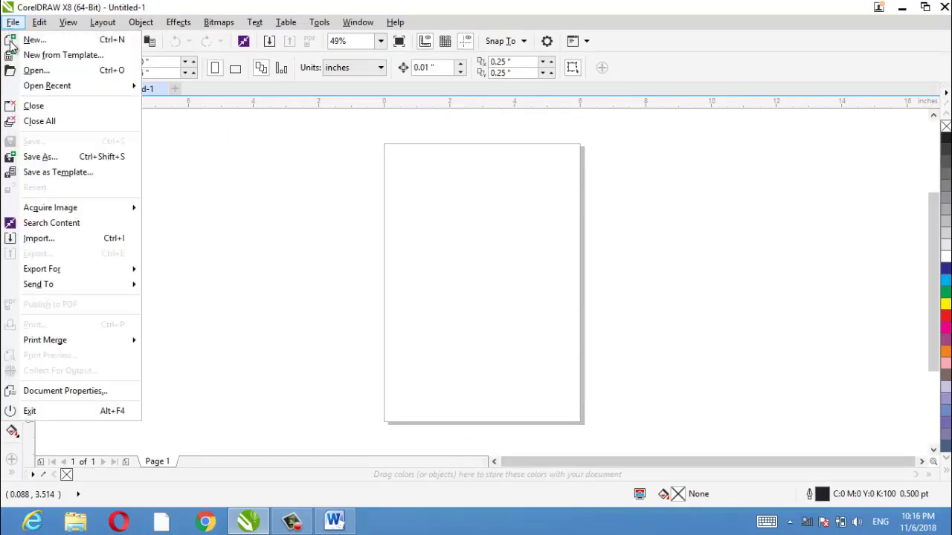
click(43, 239)
click(55, 230)
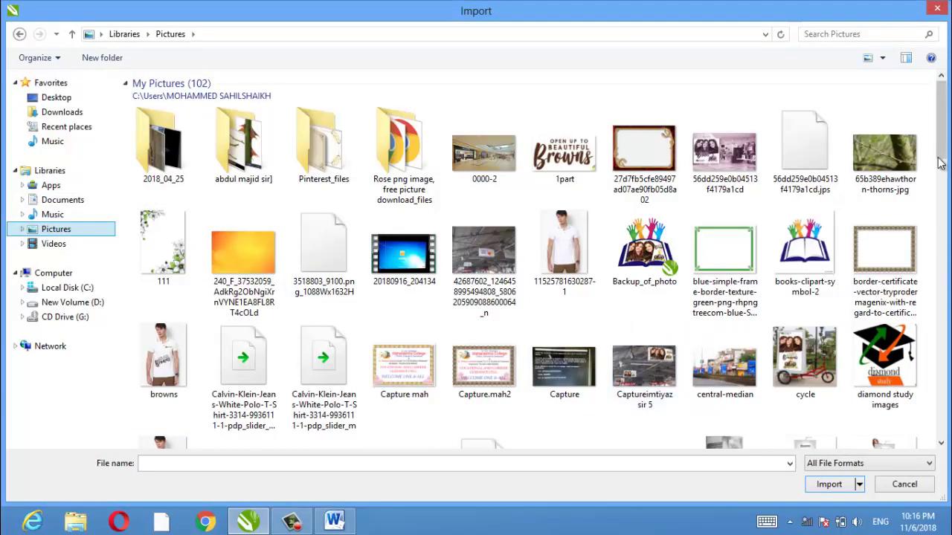
drag(941, 160, 943, 188)
scroll(943, 187, down, 5)
double_click(669, 247)
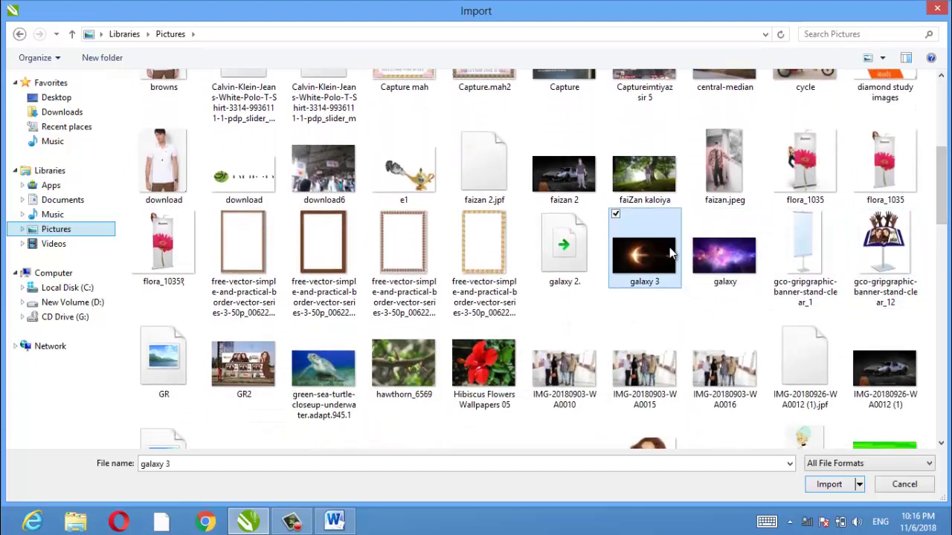
drag(57, 146, 275, 312)
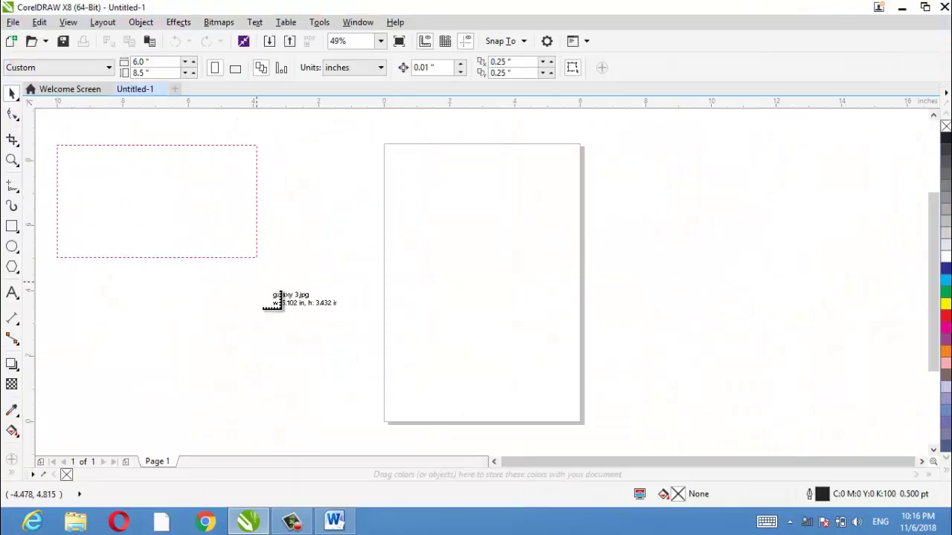
click(277, 314)
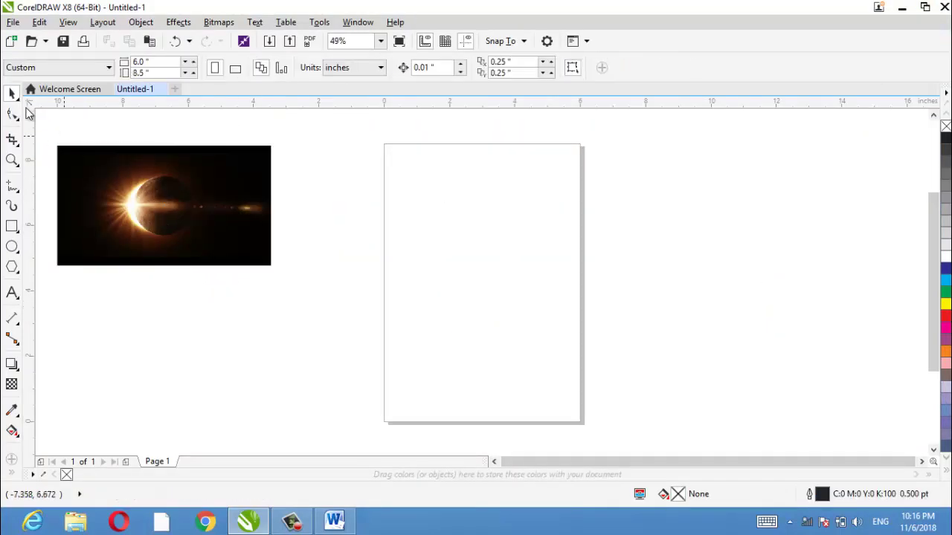
- Import the kisspng gold book border PNG from the Downloads folder
click(13, 27)
click(60, 242)
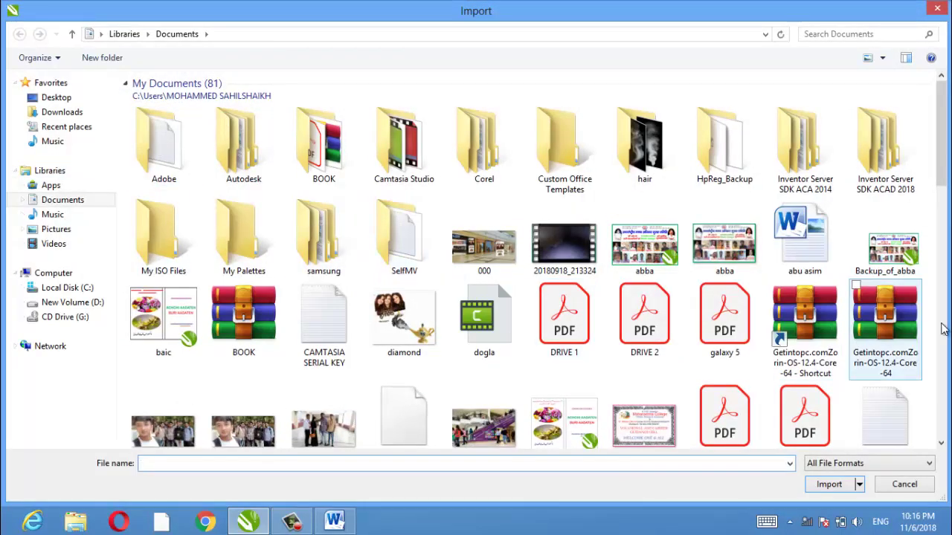
text(g)
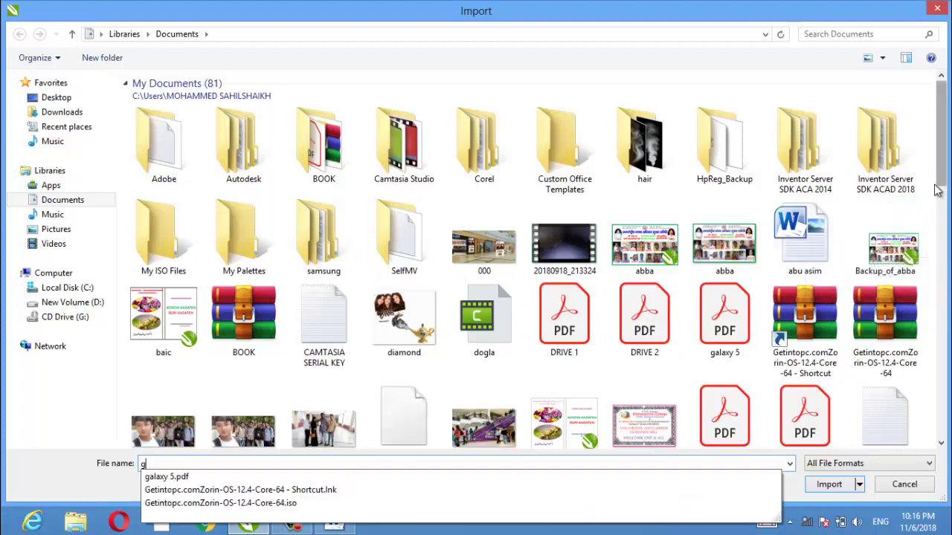
key(Right)
key(Right)
key(Left)
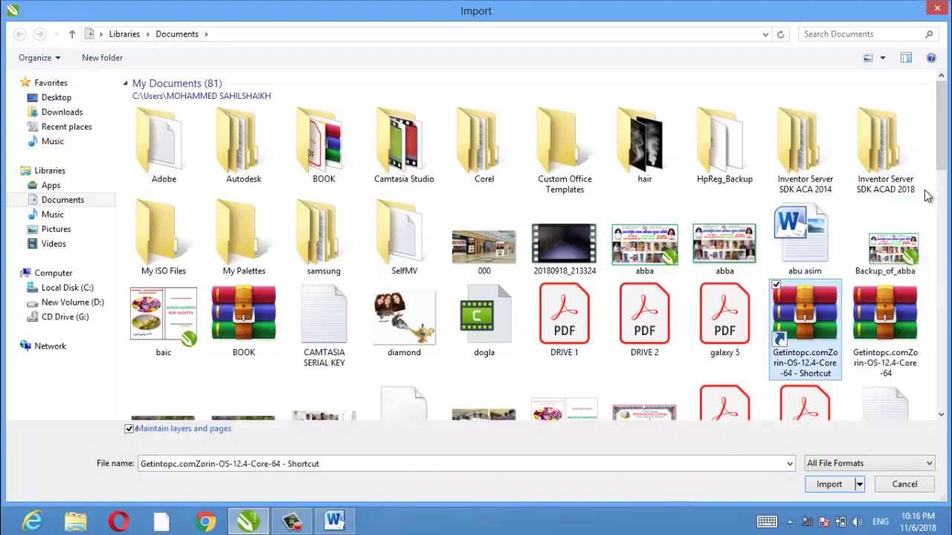
click(52, 111)
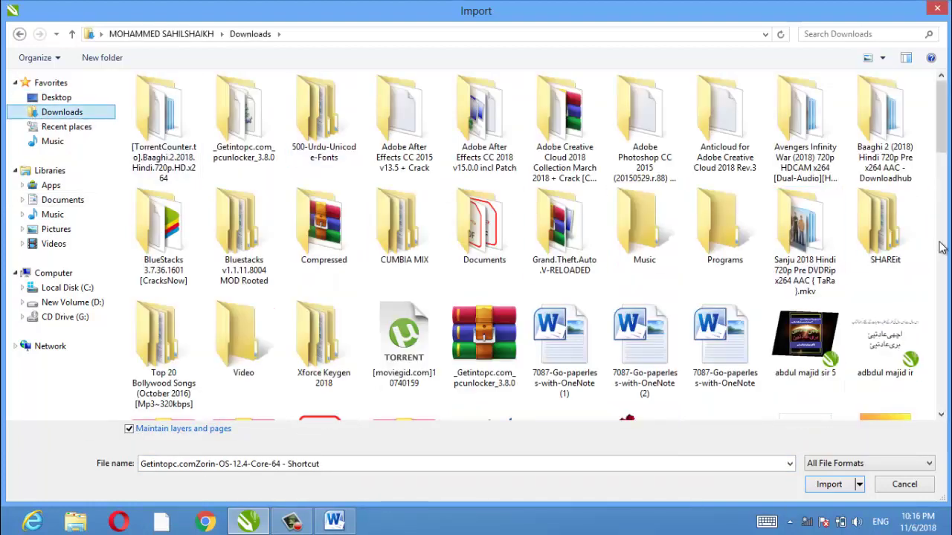
click(903, 178)
text(g)
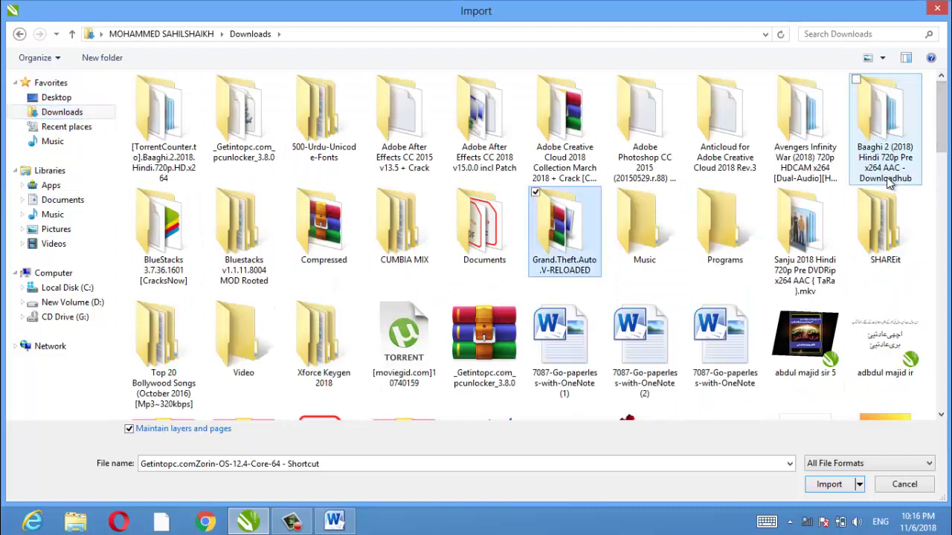
text(ogleInputToolsHindi)
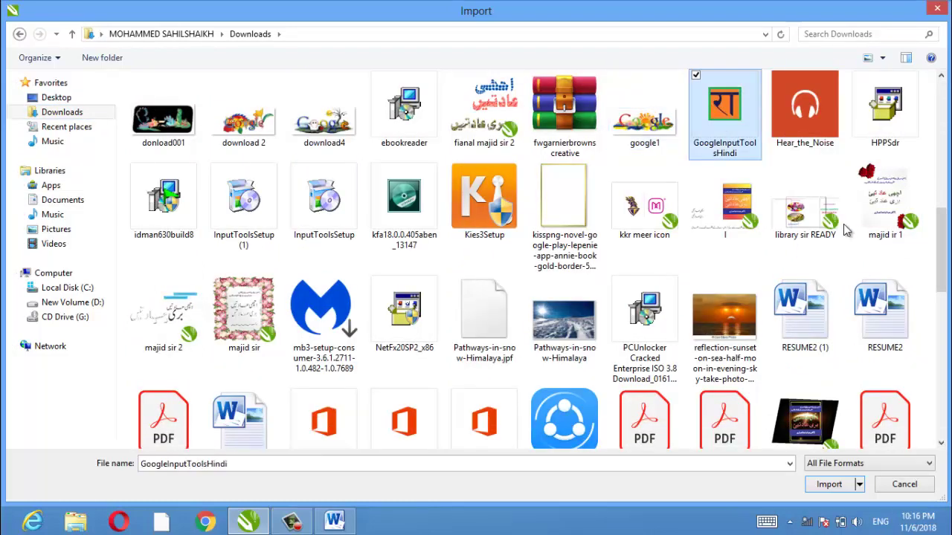
text(gg)
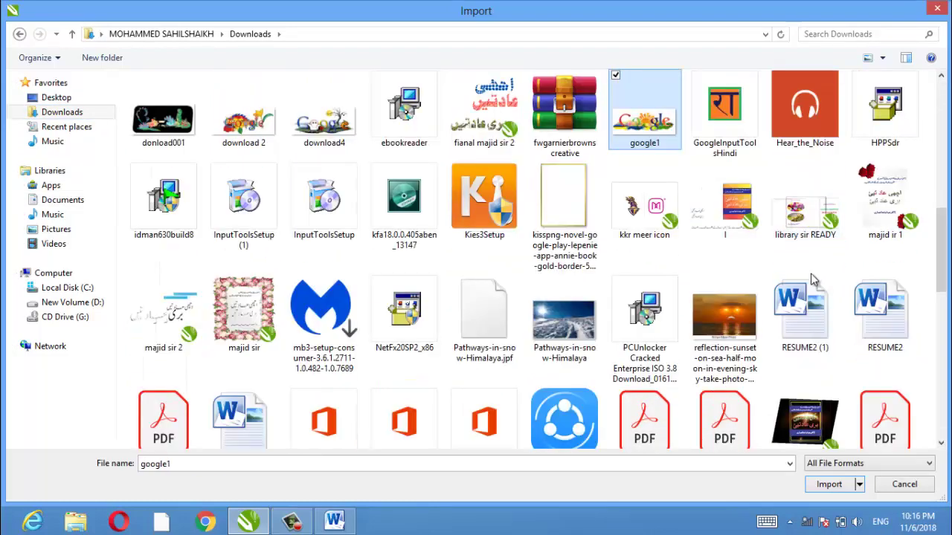
key(g)
key(g)
key(g)
click(561, 245)
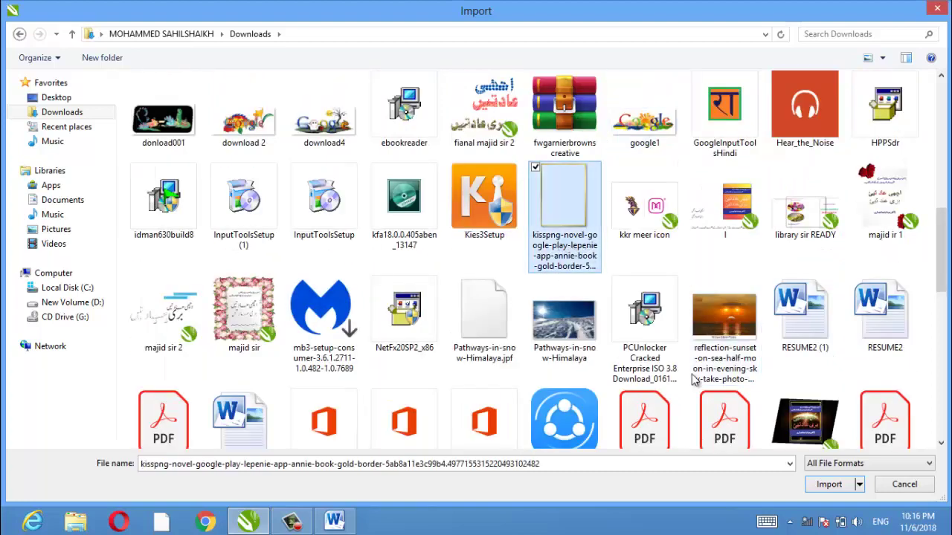
click(828, 486)
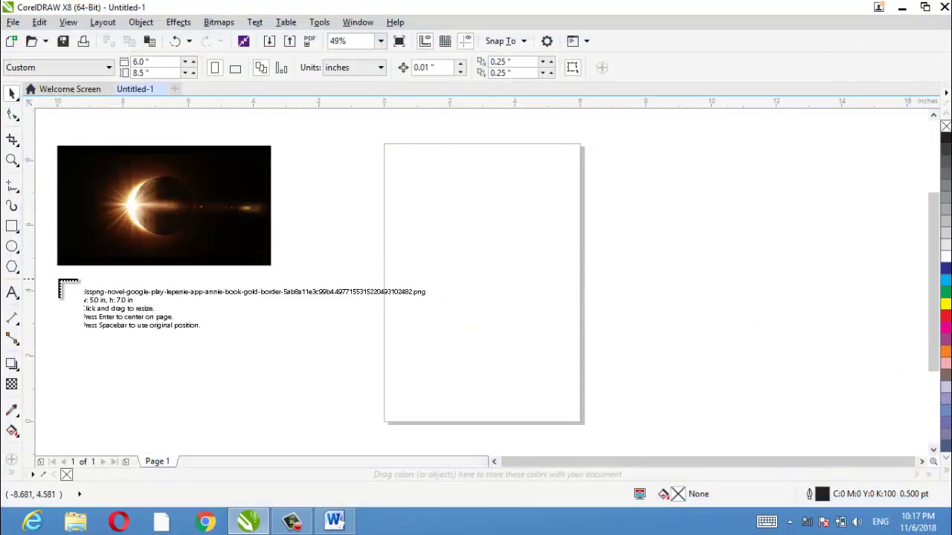
- Place the gold border below the galaxy picture and create a page-sized rectangle
drag(123, 318, 275, 406)
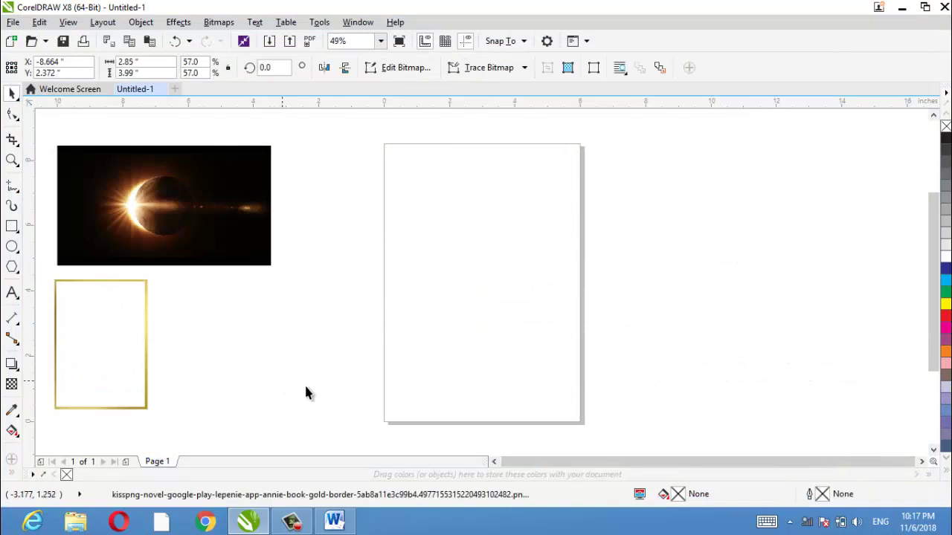
double_click(10, 230)
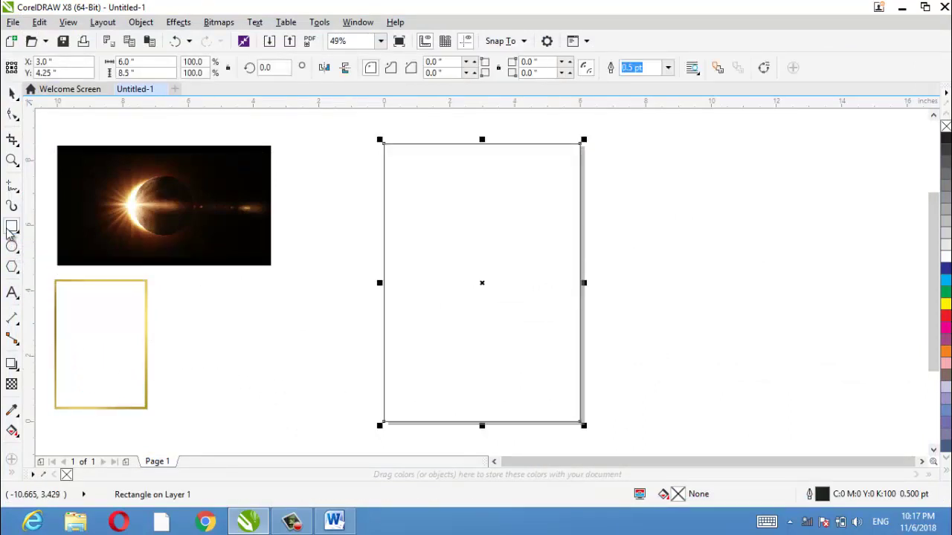
click(97, 323)
click(455, 313)
key(Escape)
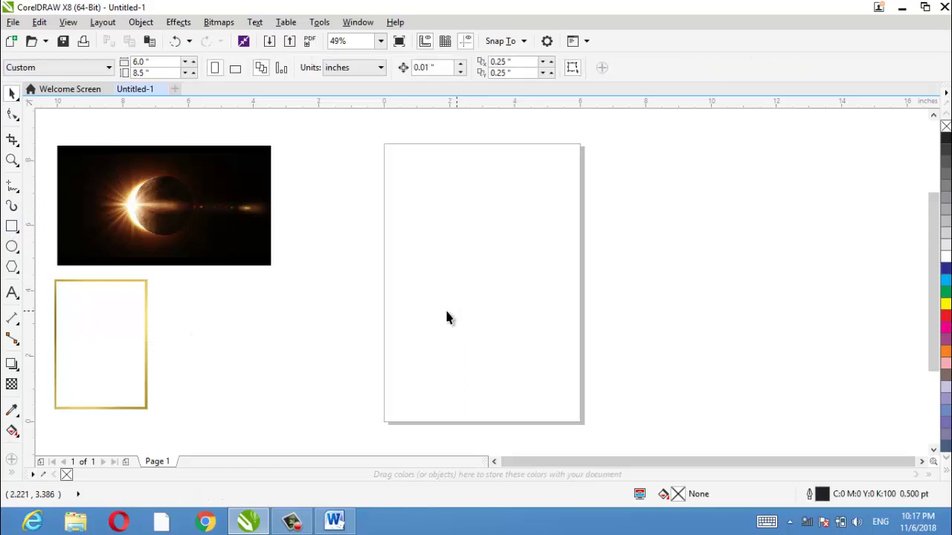
- Draw a rectangle over the whole page and set its width to 6.0 inches
click(18, 232)
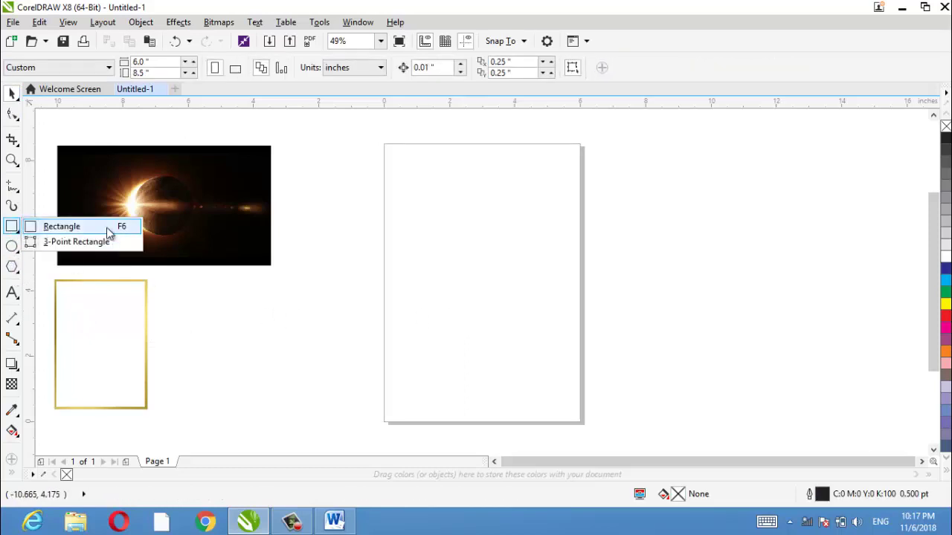
click(105, 227)
drag(384, 144, 582, 424)
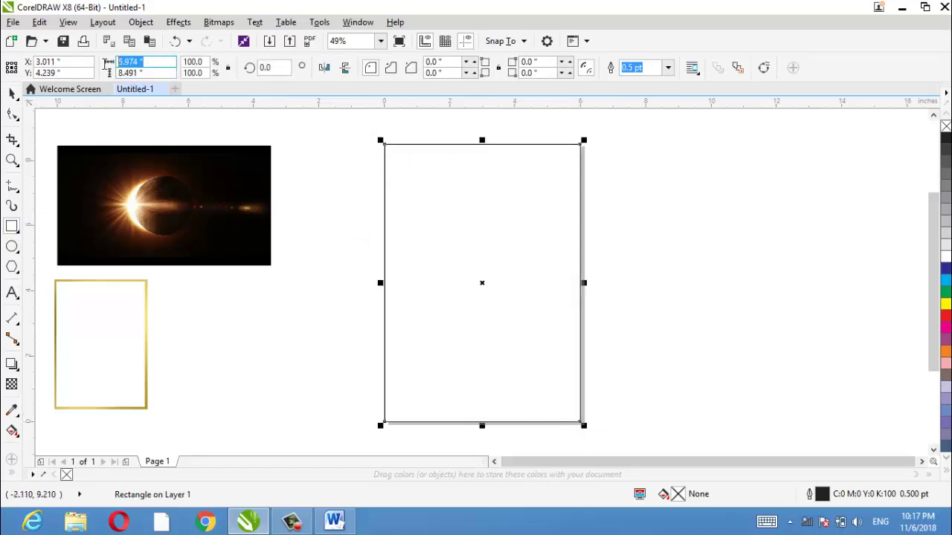
text(6.0)
key(Return)
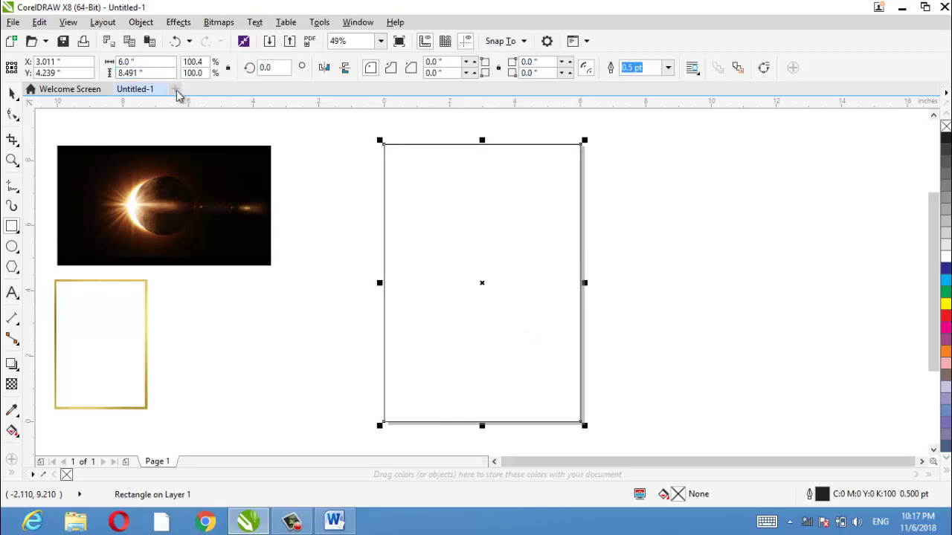
- Move the gold border onto the page, resize it to 6 by 8 inches, and line it up
click(313, 165)
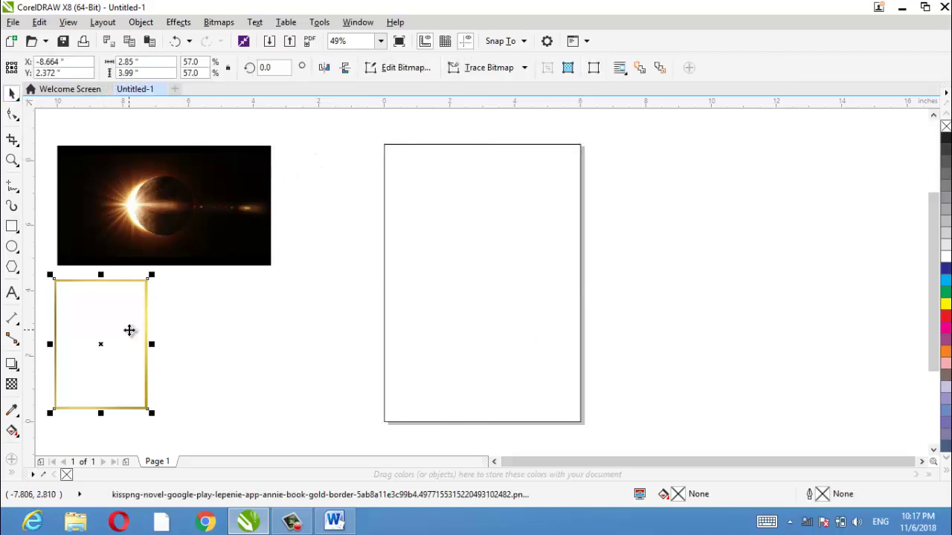
drag(127, 336, 427, 211)
text(8)
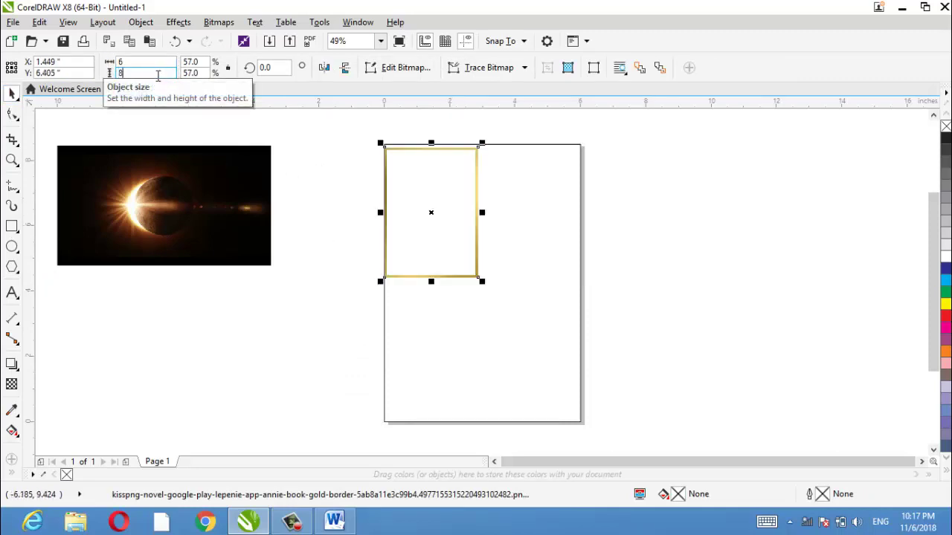
key(Return)
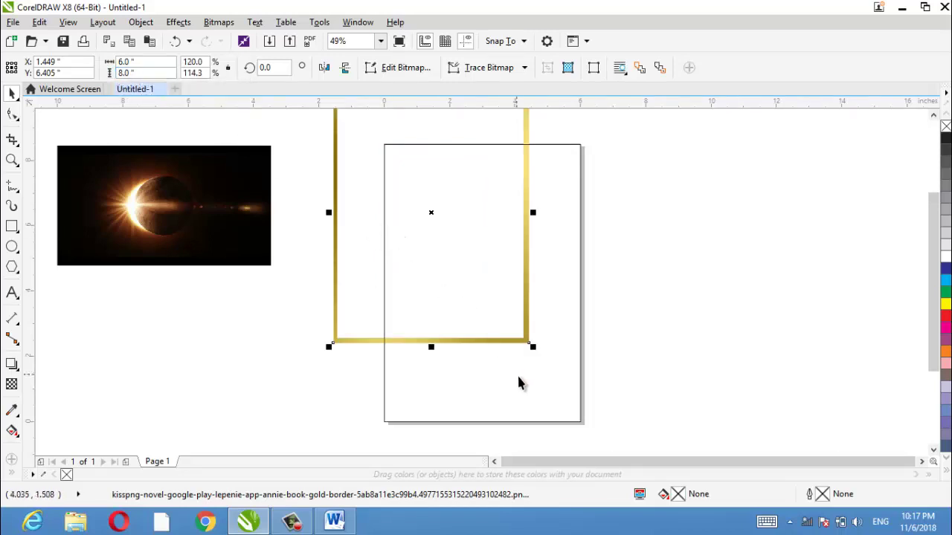
click(505, 344)
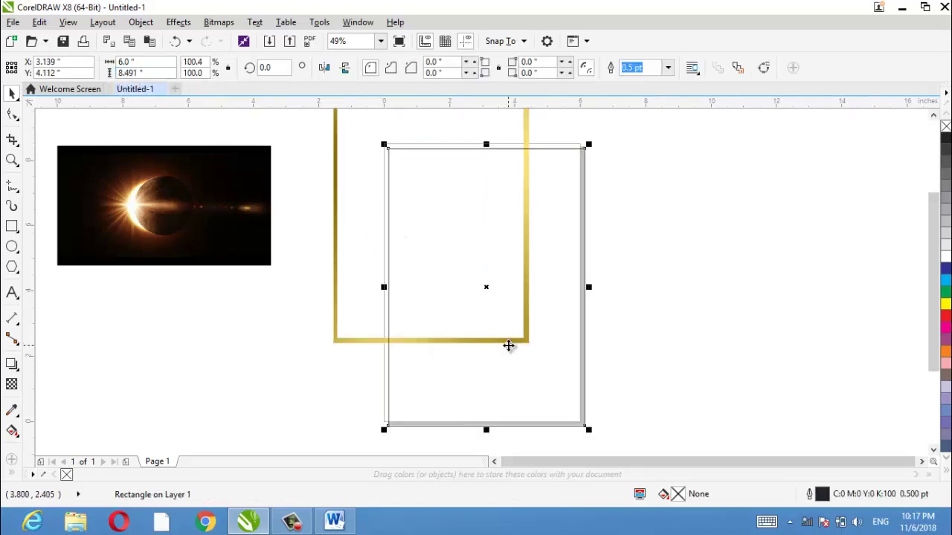
drag(355, 342, 406, 408)
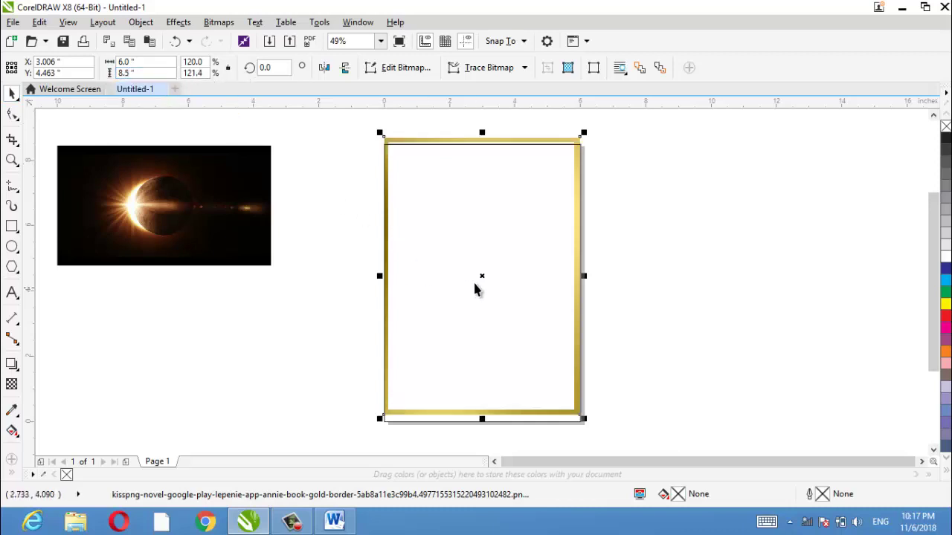
- Nudge the gold border down and stretch its top edge to fill the page
key(Down)
key(Down)
key(Down)
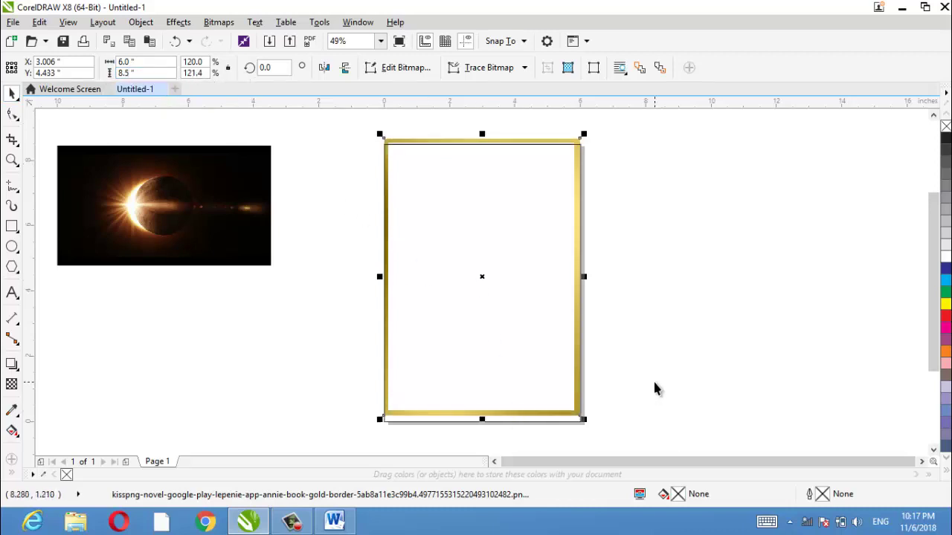
key(Down)
key(Down)
key(Down)
key(Down)
key(Down)
key(Down)
key(Down)
key(Down)
key(Down)
key(Down)
key(Down)
key(Down)
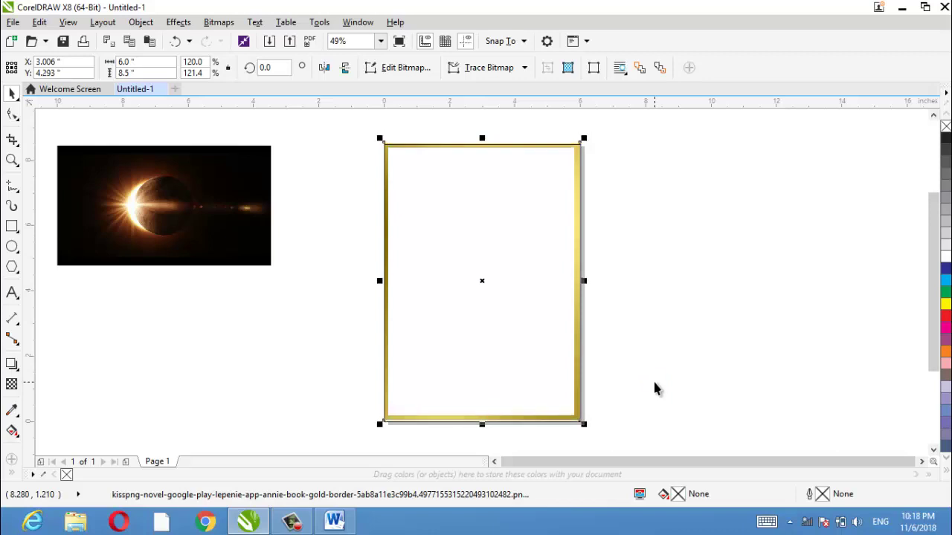
key(Down)
key(Down)
key(Down)
key(Down)
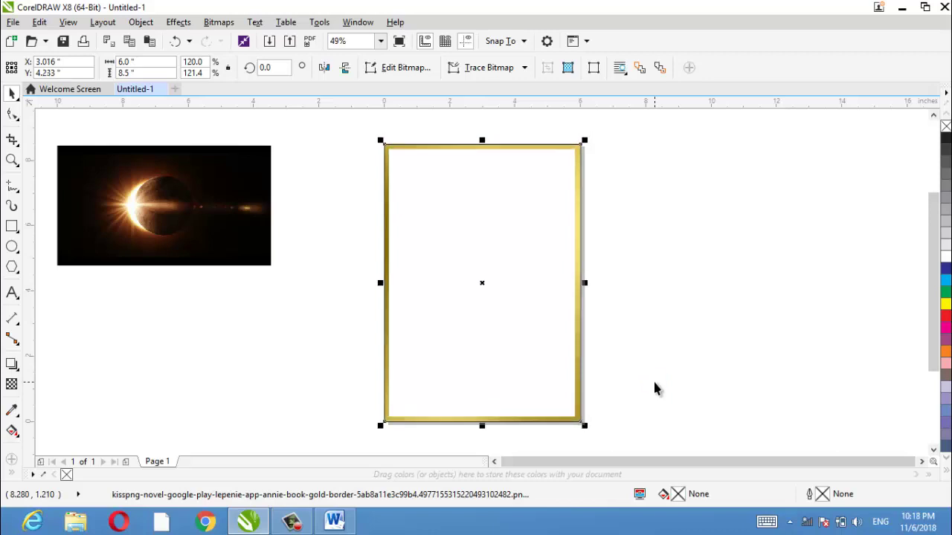
key(Down)
key(Down)
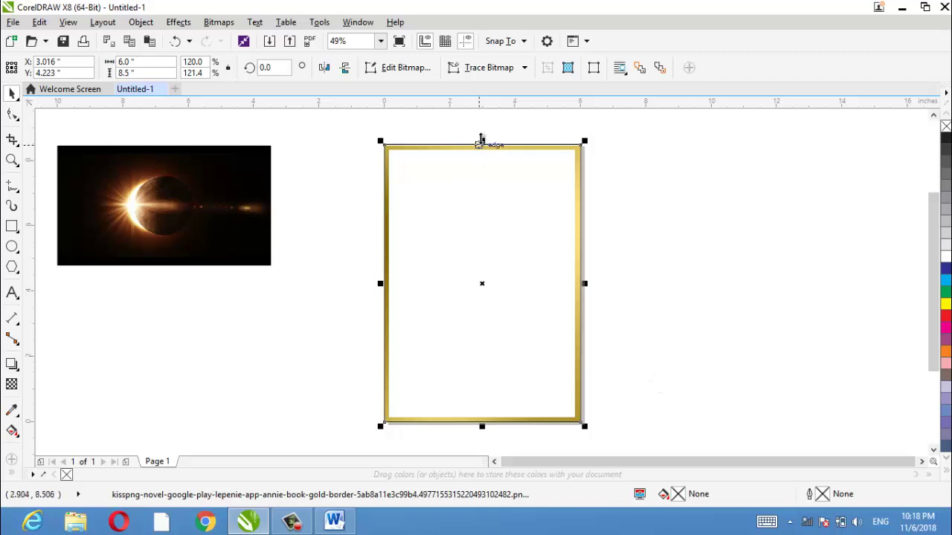
drag(481, 139, 481, 137)
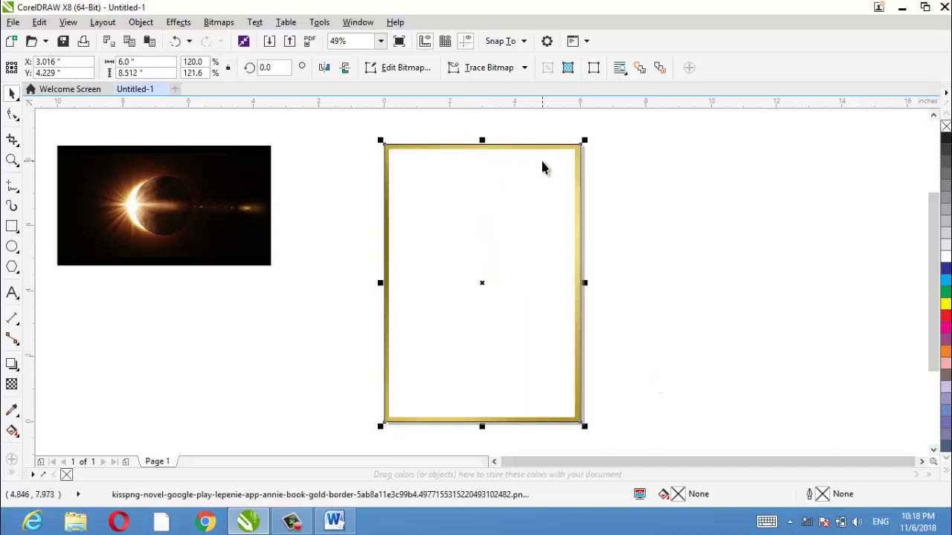
click(633, 195)
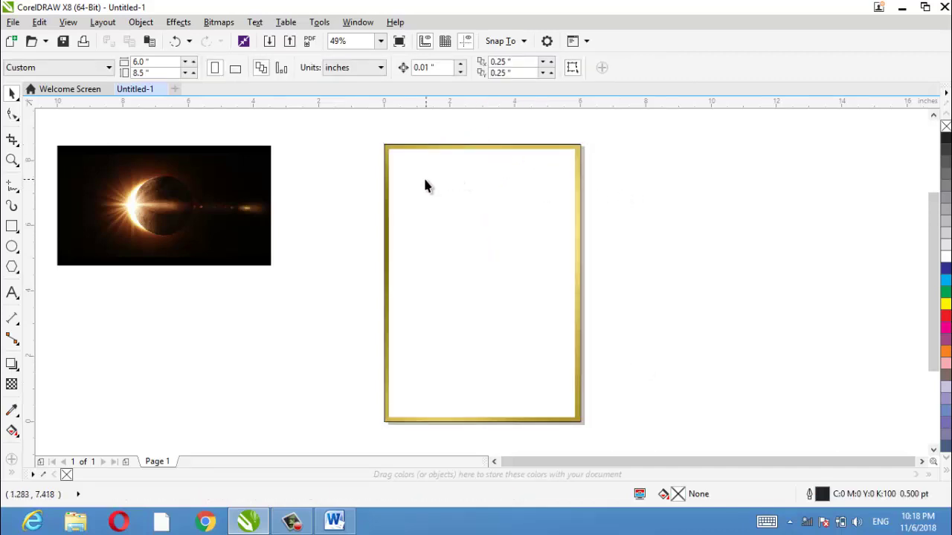
click(577, 239)
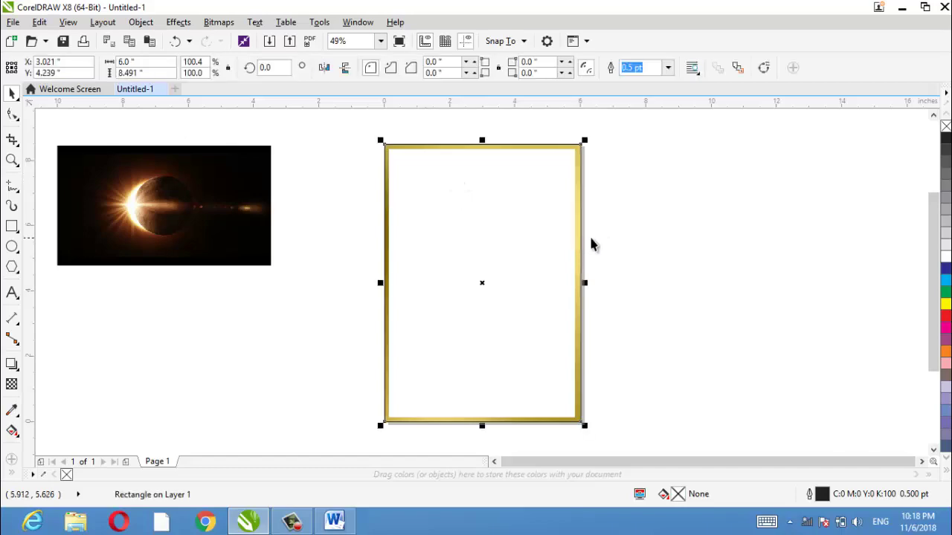
click(561, 236)
- Bring the Word document holding the Urdu headings to the front
click(229, 211)
click(218, 388)
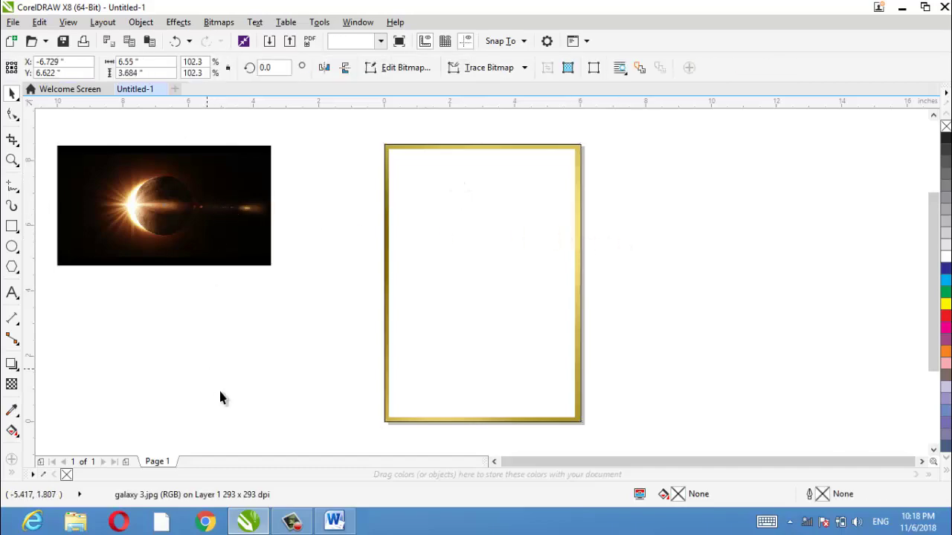
click(338, 519)
- Copy both large Urdu headings from Word and switch back to CorelDRAW
click(264, 243)
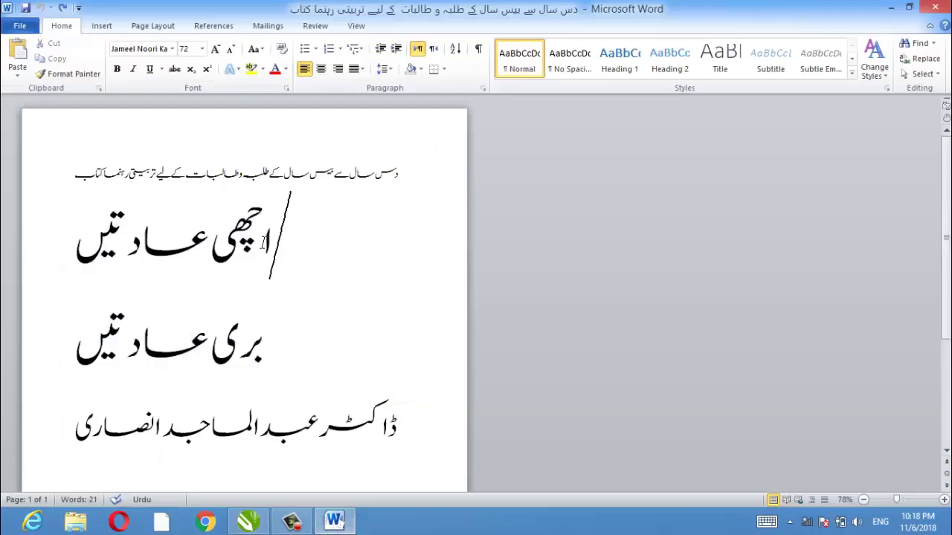
drag(80, 218, 72, 259)
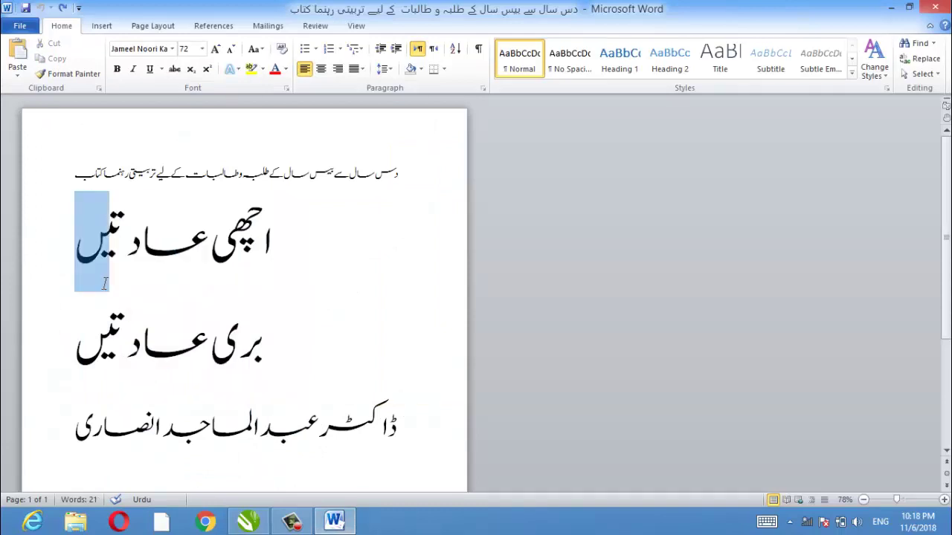
drag(78, 342, 272, 250)
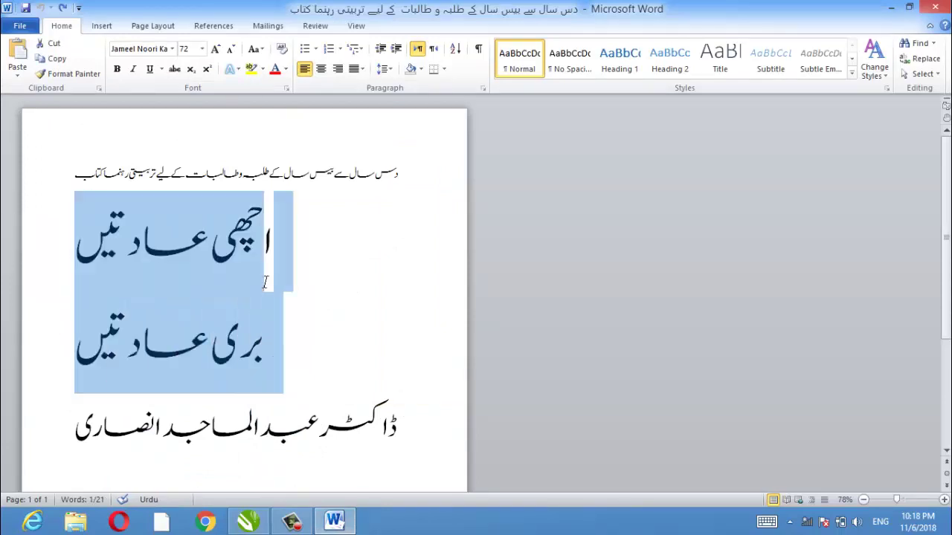
right_click(273, 250)
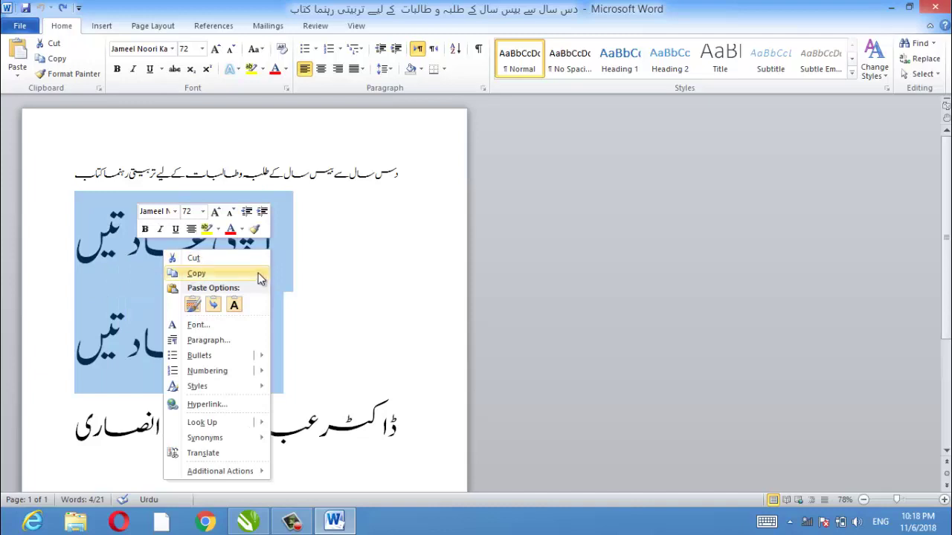
click(258, 274)
click(248, 516)
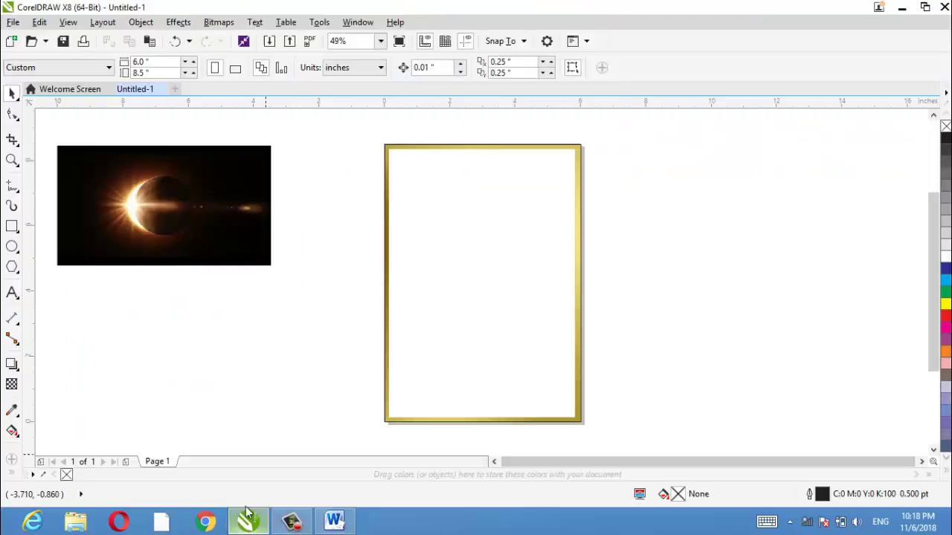
click(12, 293)
- Paste the Urdu headings keeping their fonts and formatting, and move them inside the gold frame
key(ctrl+v)
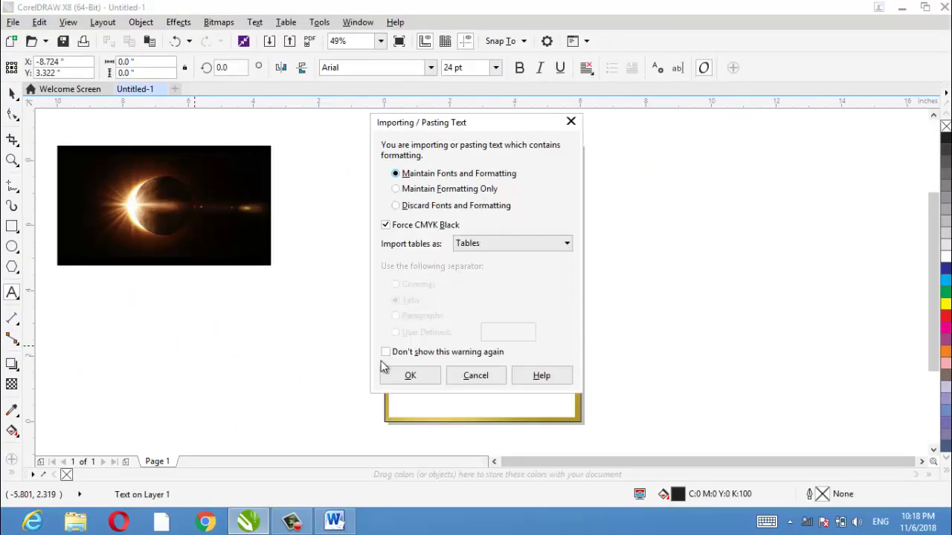
click(401, 374)
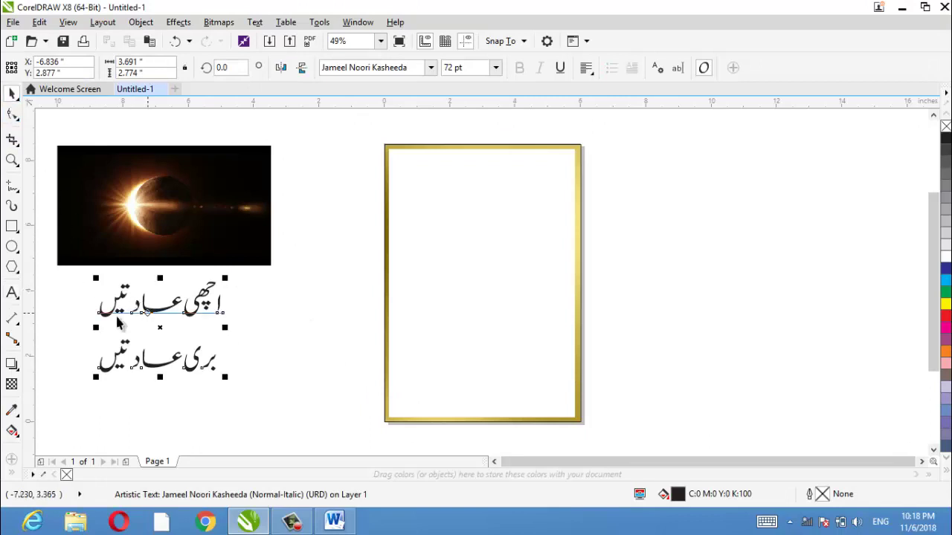
drag(156, 324, 485, 262)
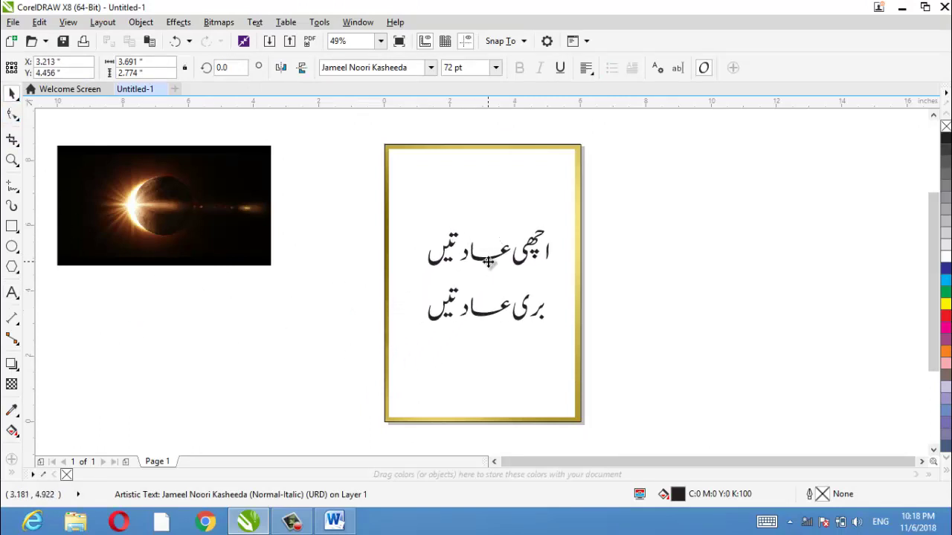
drag(485, 262, 490, 263)
click(664, 279)
- Select the first Urdu line and try green, yellow, red and dark blue fills
click(527, 259)
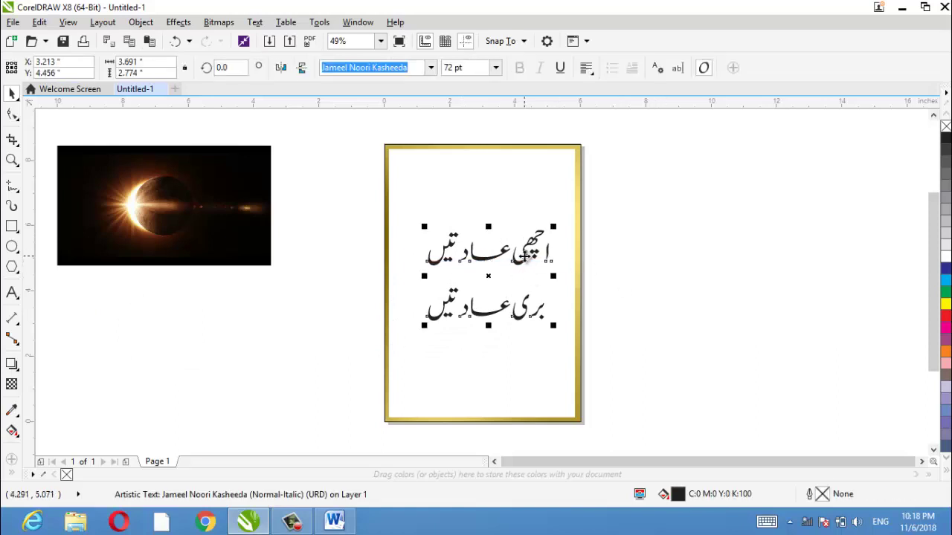
right_click(527, 259)
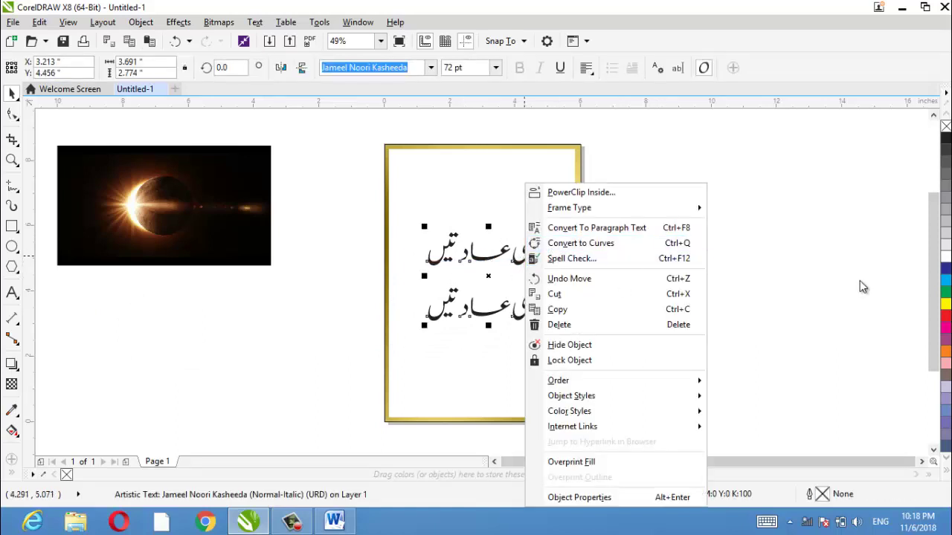
click(840, 288)
click(526, 254)
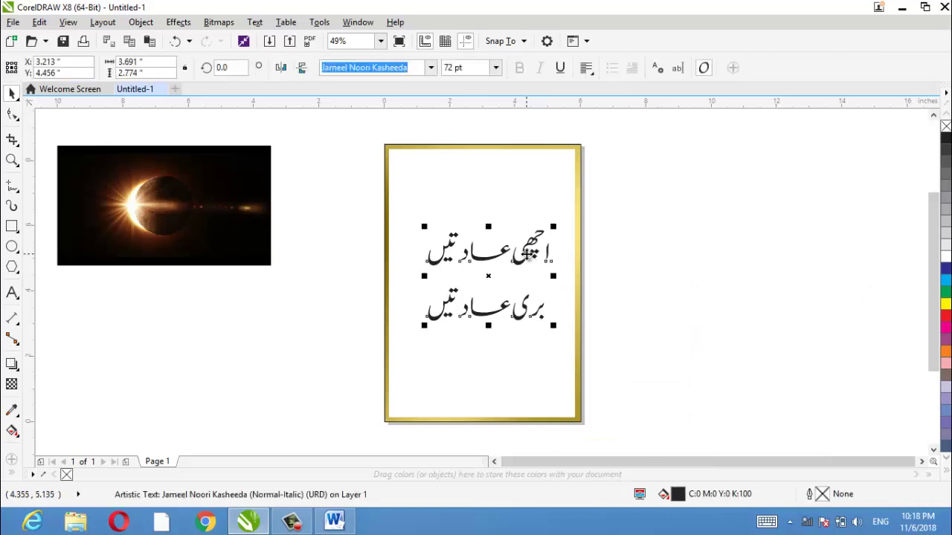
click(526, 259)
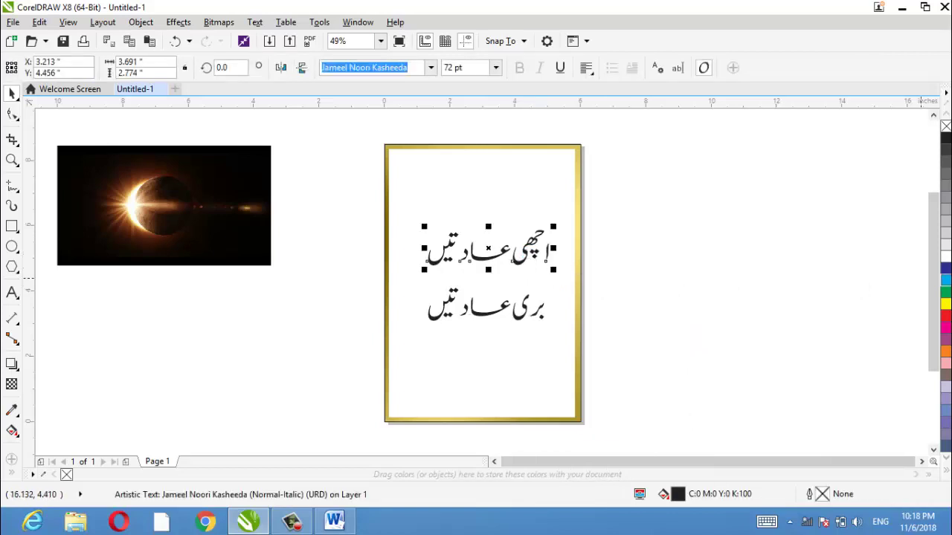
click(945, 291)
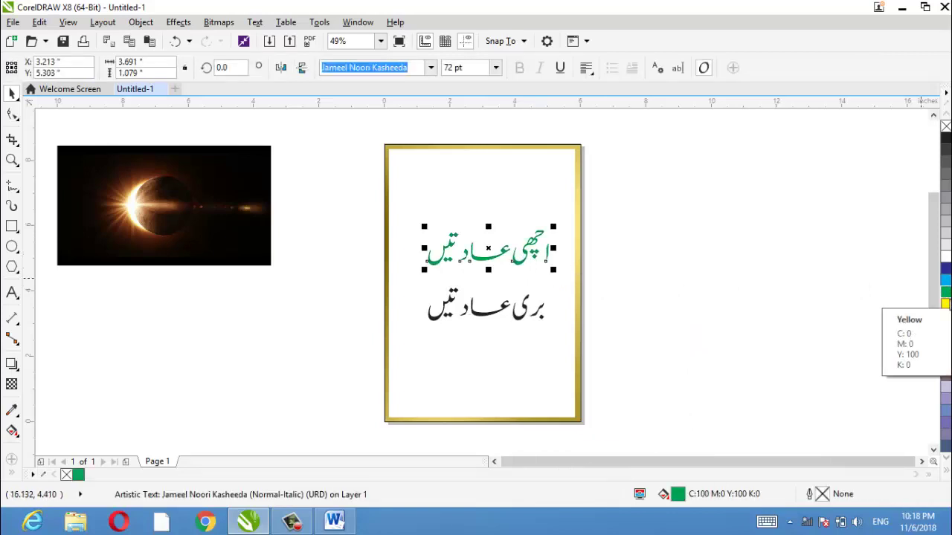
click(945, 304)
click(945, 314)
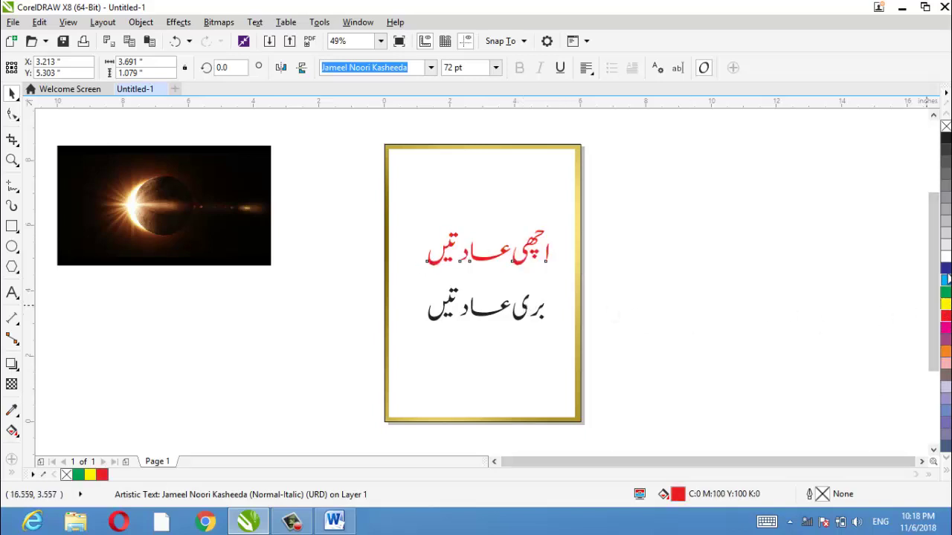
click(945, 268)
- Fill the first Urdu line white and the second Urdu line red
click(538, 316)
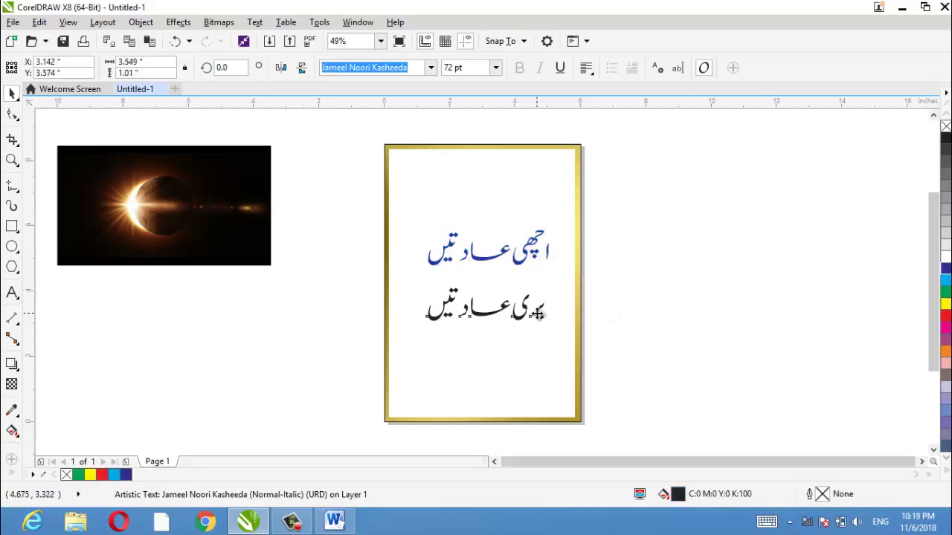
click(533, 266)
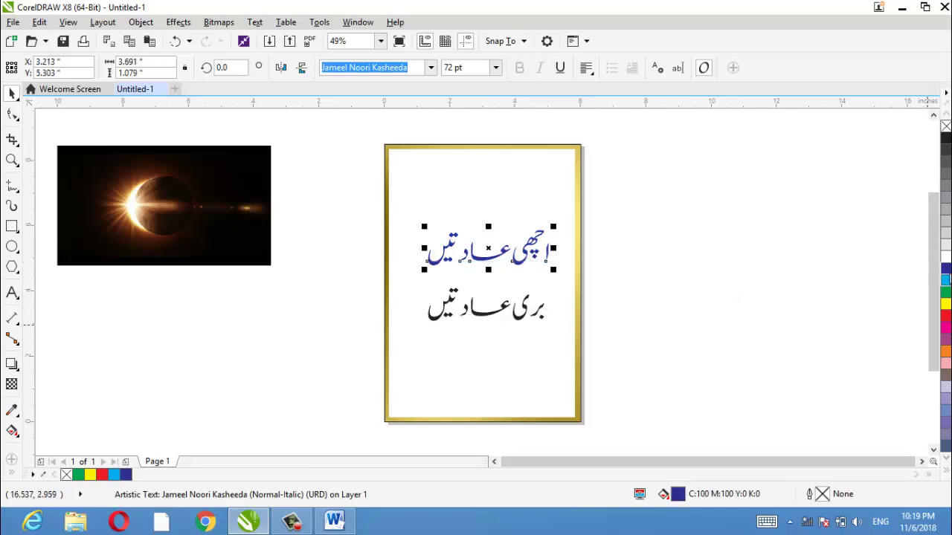
click(944, 260)
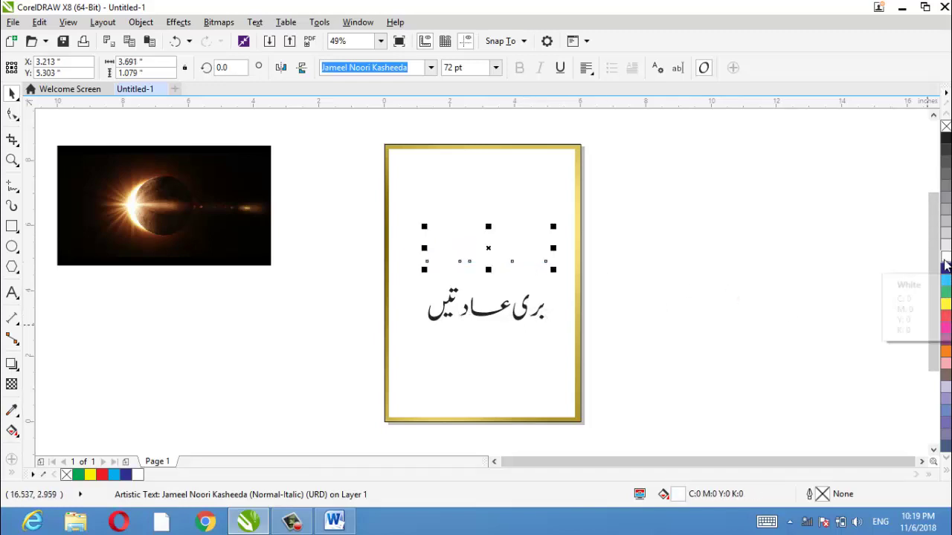
click(528, 317)
click(945, 316)
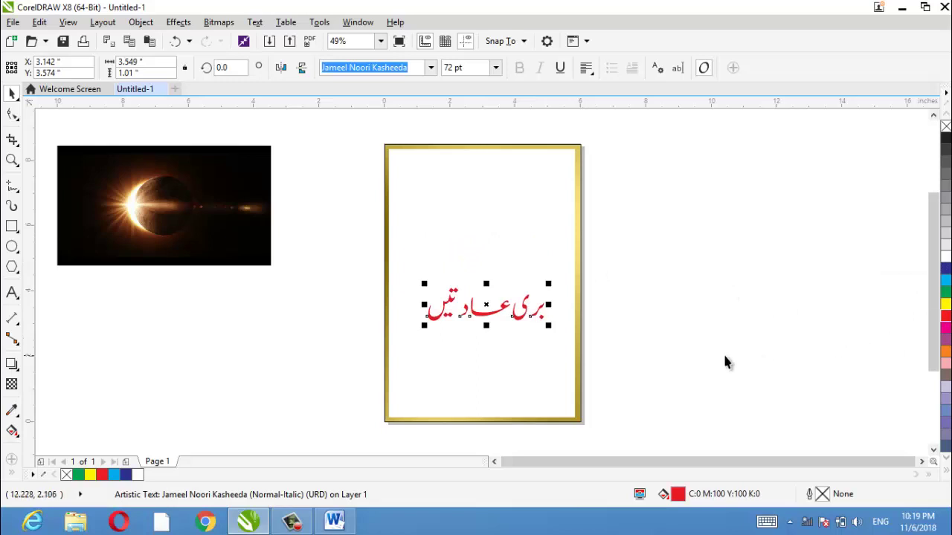
drag(723, 352, 308, 207)
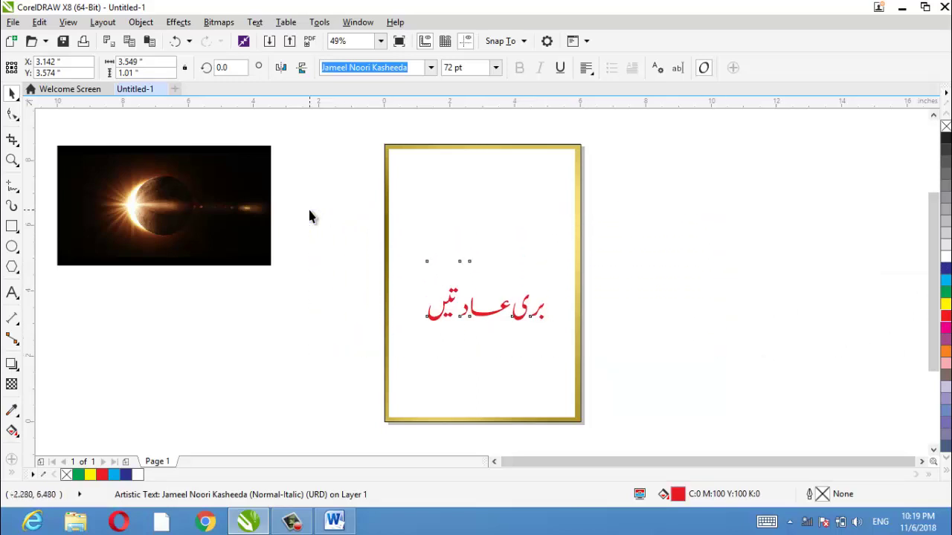
shift+click(396, 239)
- Nudge the eclipse photo and draw a band rectangle across the top of the frame
click(715, 275)
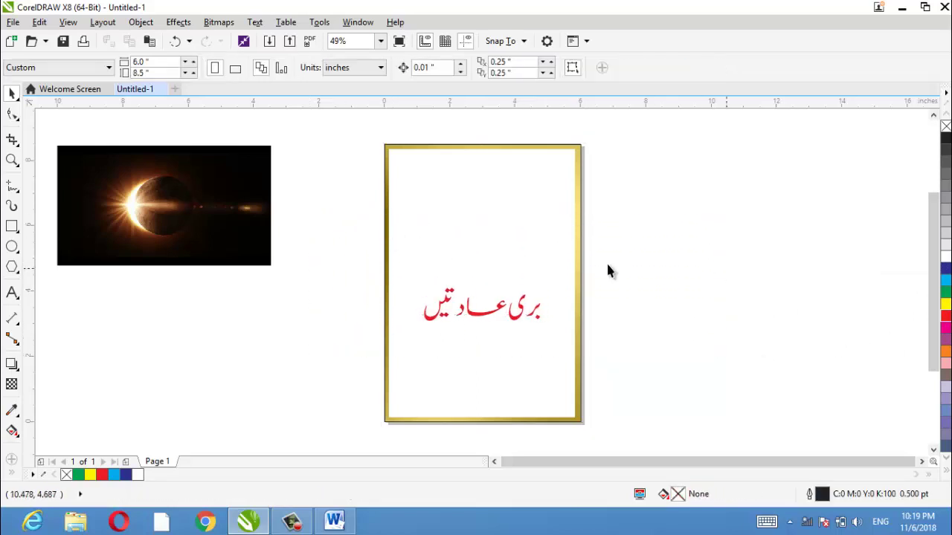
drag(221, 195, 260, 220)
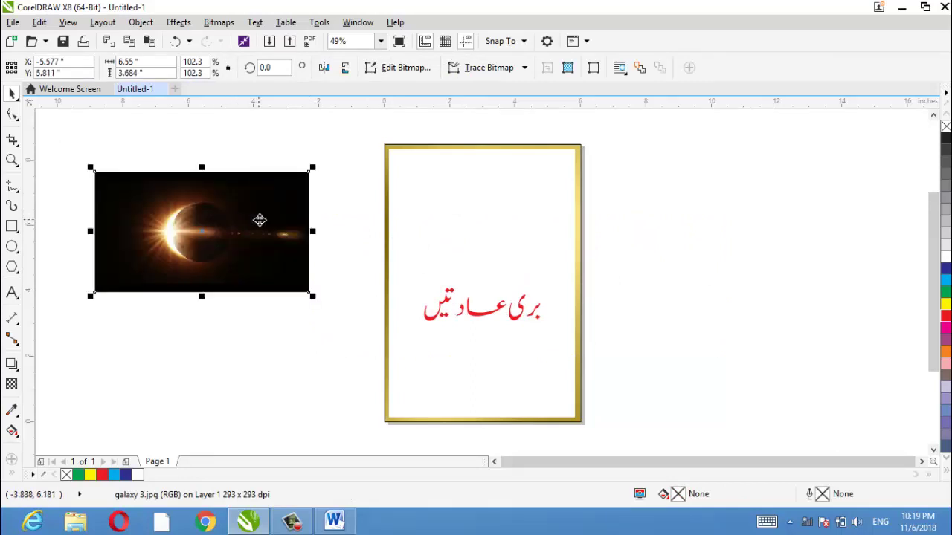
click(211, 378)
click(12, 226)
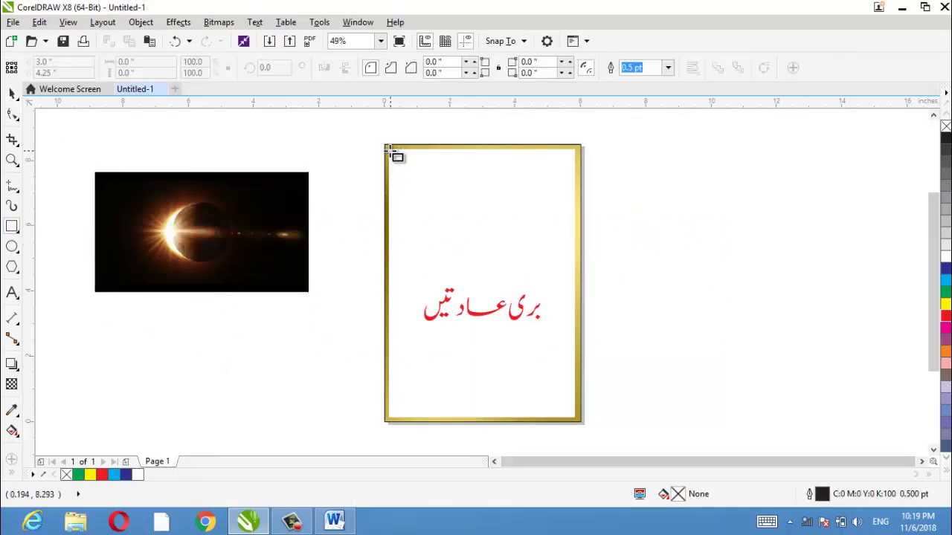
mouse_move(388, 150)
mouse_down()
mouse_move(570, 205)
mouse_move(578, 195)
mouse_up()
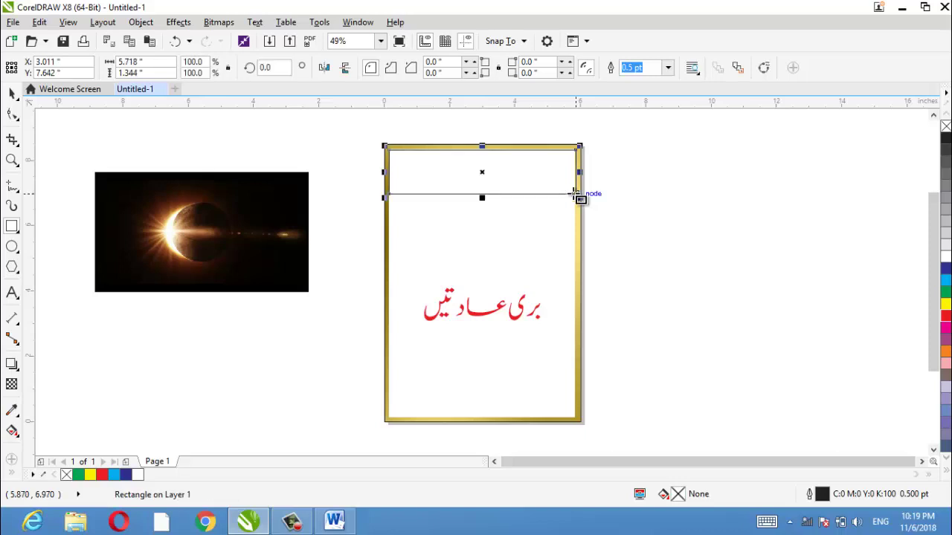
- Align the band's top edge with the top of the gold frame
click(9, 89)
shift+click(485, 253)
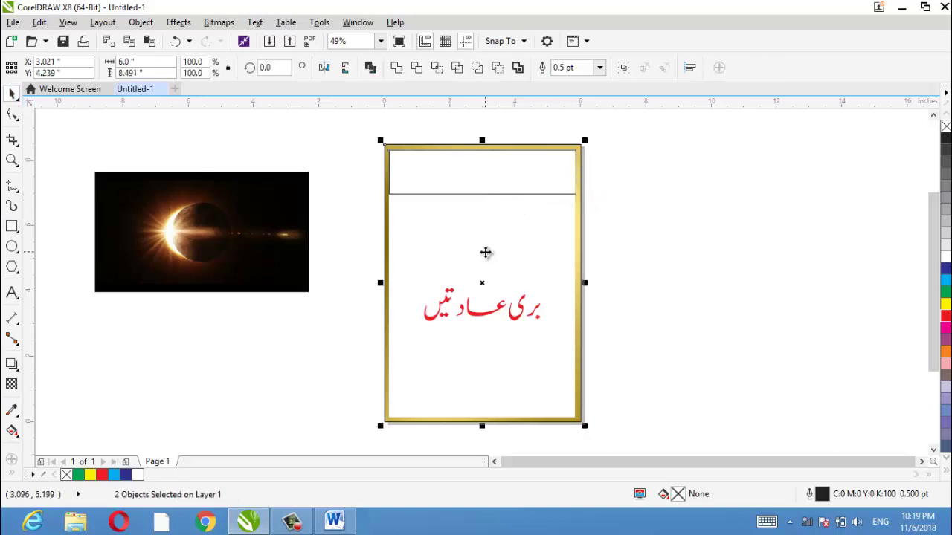
click(679, 174)
click(559, 195)
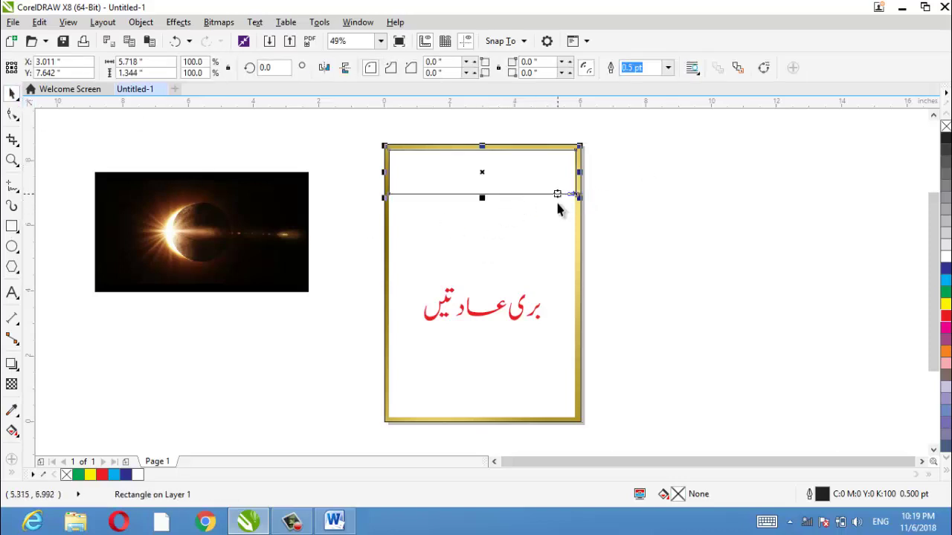
shift+click(560, 218)
key(t)
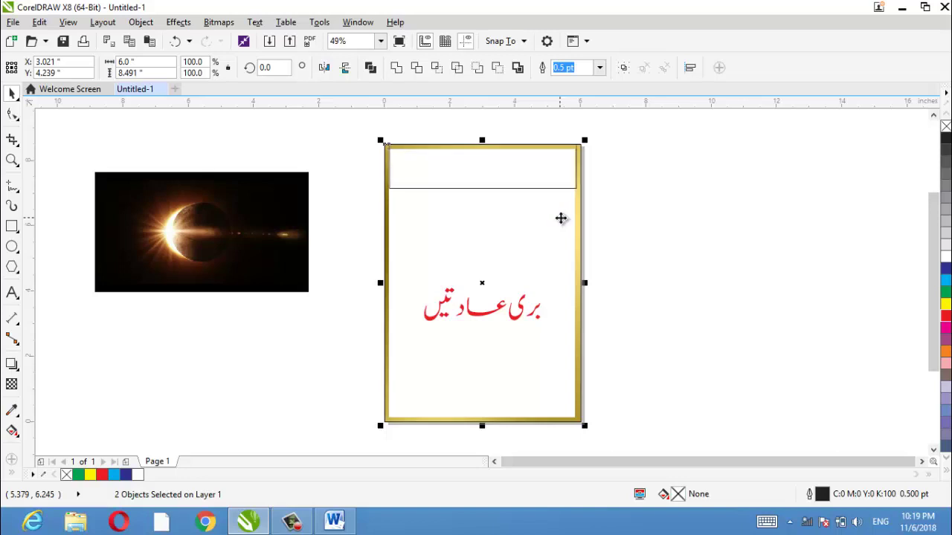
- Drop a duplicate of the band along the bottom of the frame
click(637, 194)
click(566, 189)
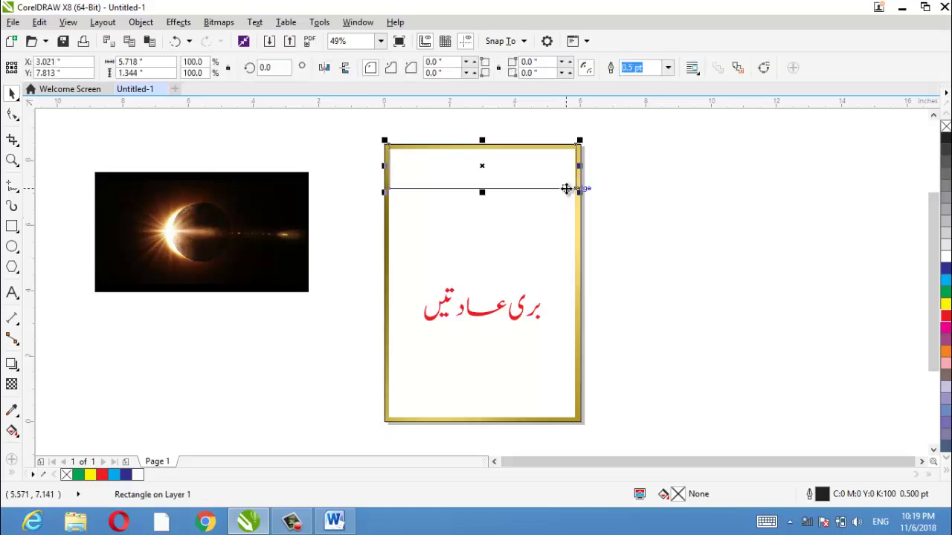
mouse_move(566, 189)
mouse_down()
mouse_move(550, 428)
mouse_move(551, 417)
mouse_up()
click(619, 324)
click(533, 380)
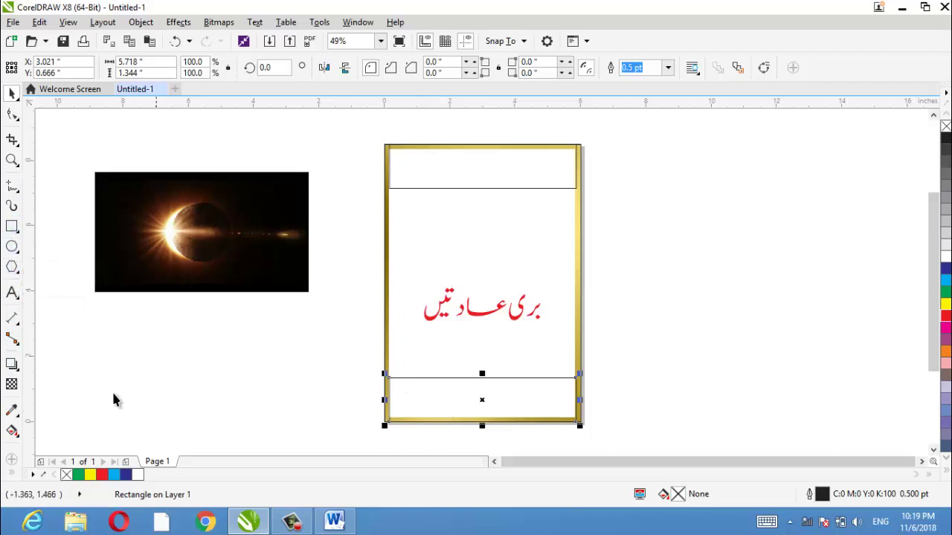
- Draw a short red 2-point spacer line 10 pt thick beside the bottom band
click(10, 190)
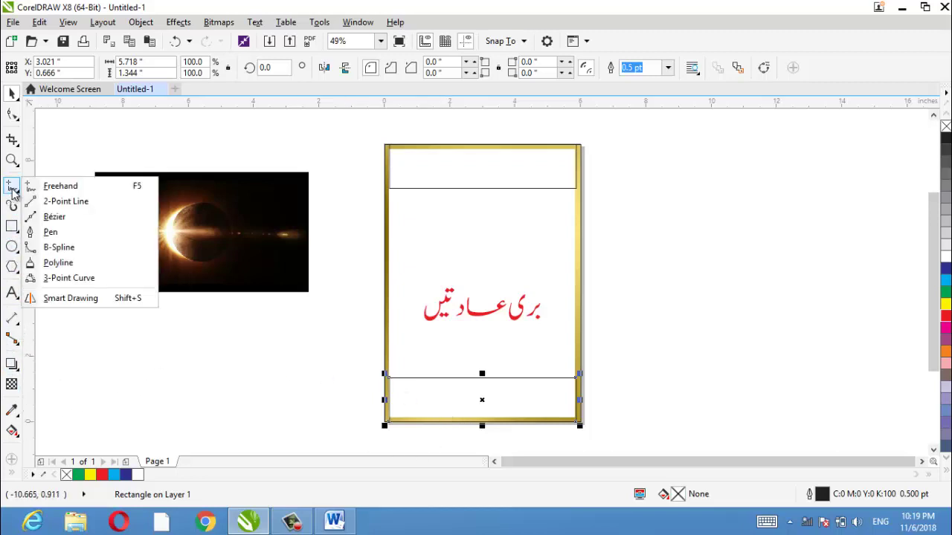
click(70, 201)
drag(397, 378, 457, 378)
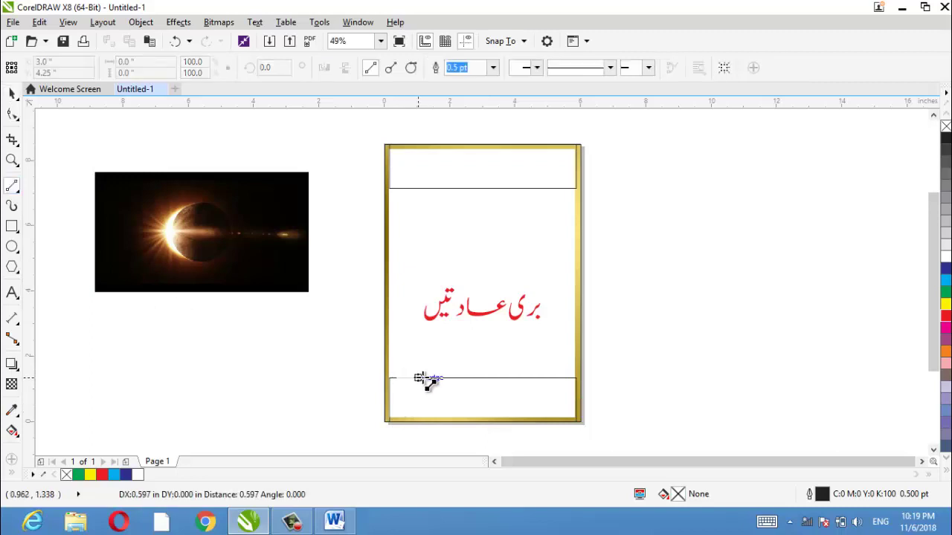
click(946, 318)
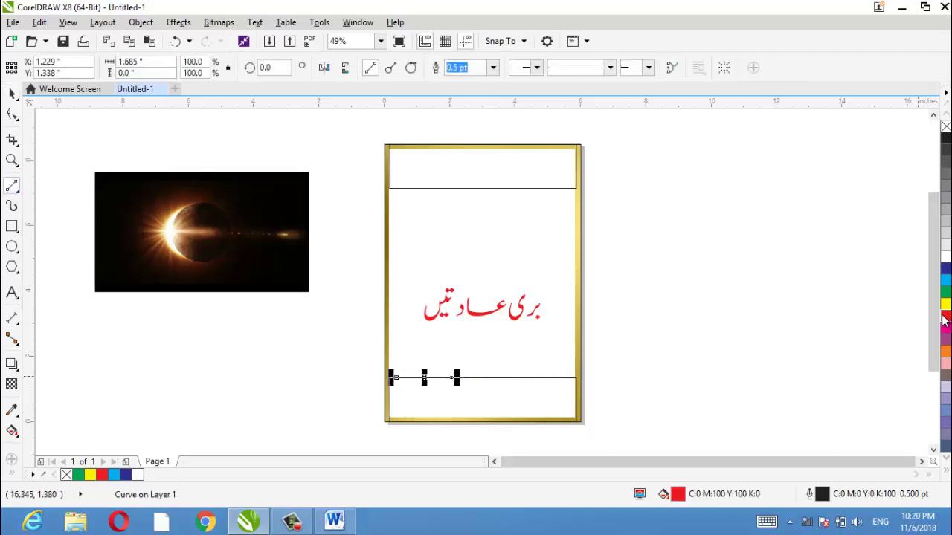
click(647, 68)
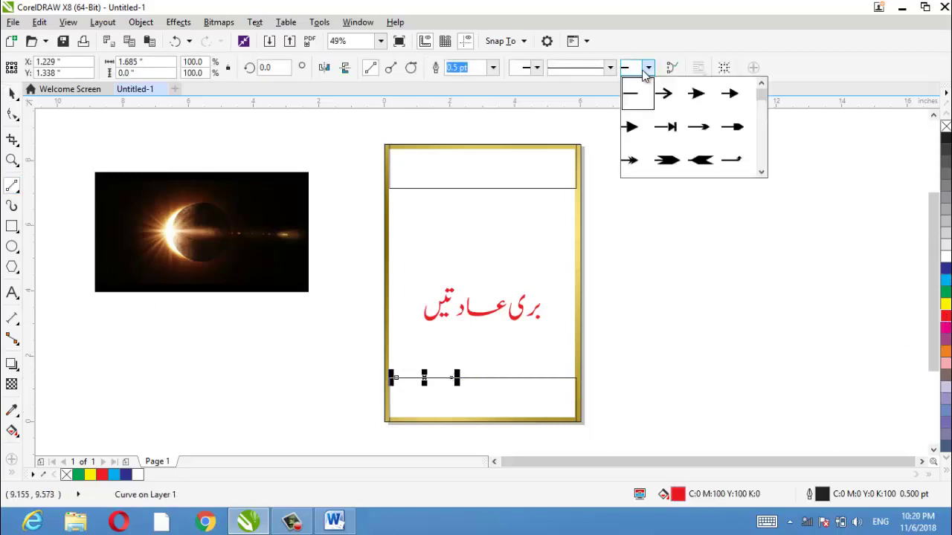
click(513, 72)
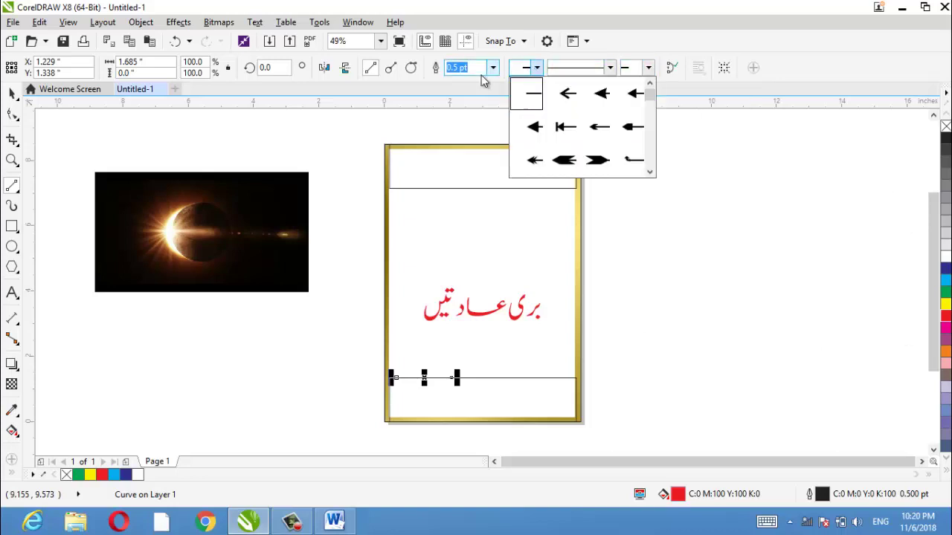
click(492, 68)
click(485, 192)
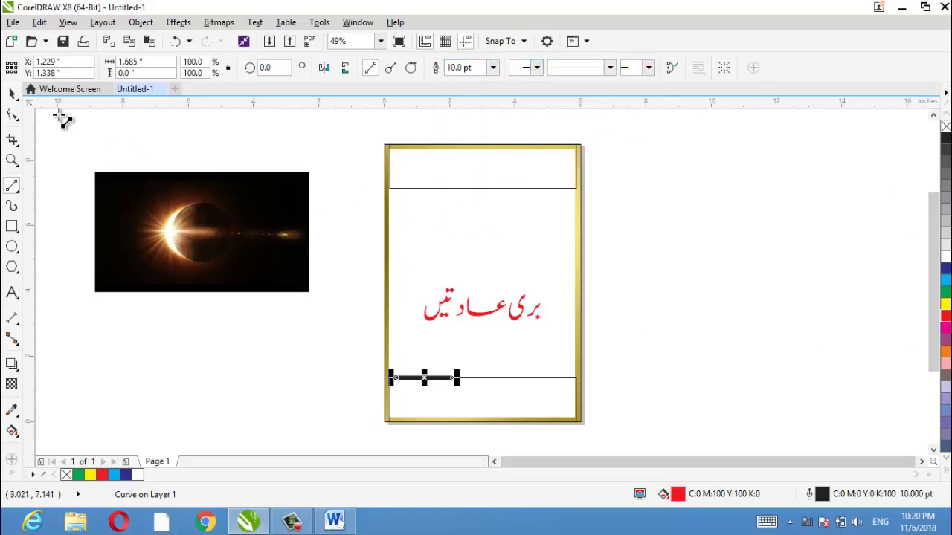
- Use the spacer line to move the bottom band up and the top band down, then delete it
click(12, 93)
click(650, 380)
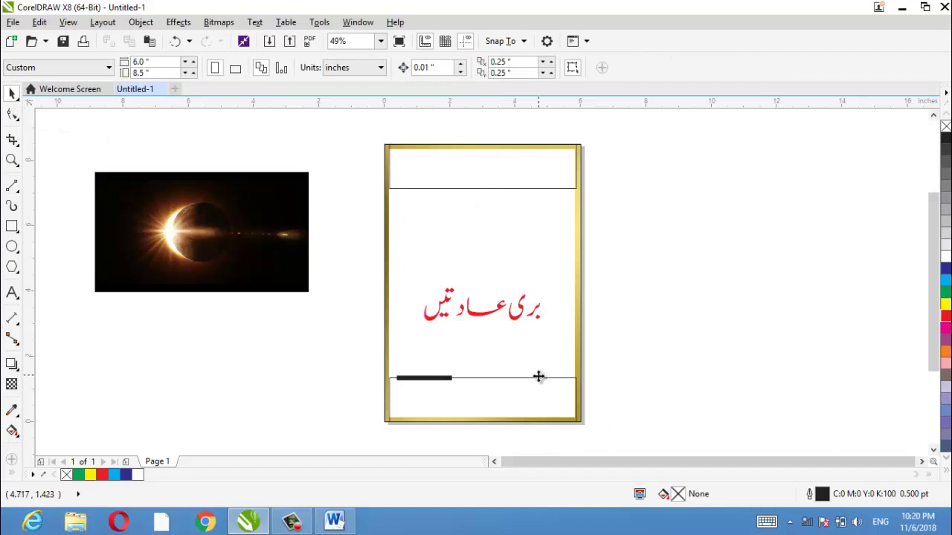
drag(538, 377, 541, 344)
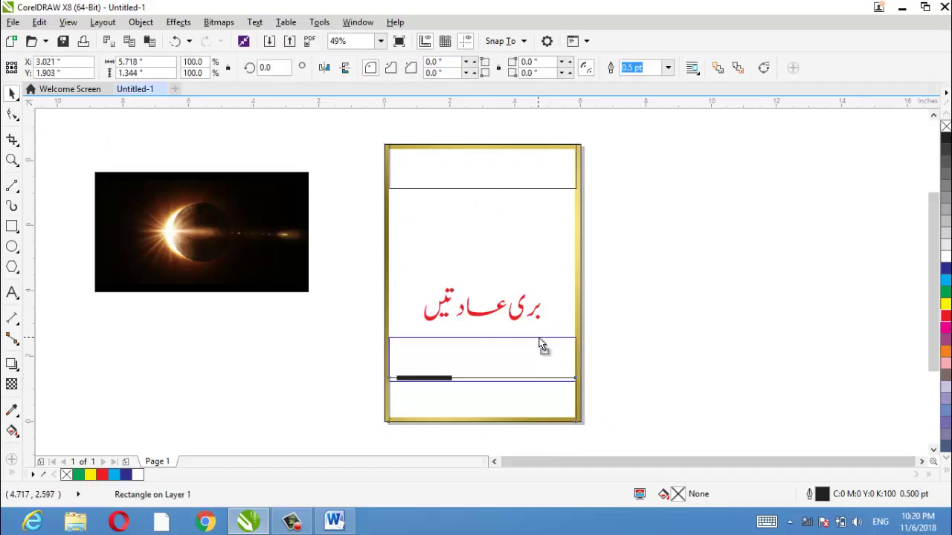
click(676, 334)
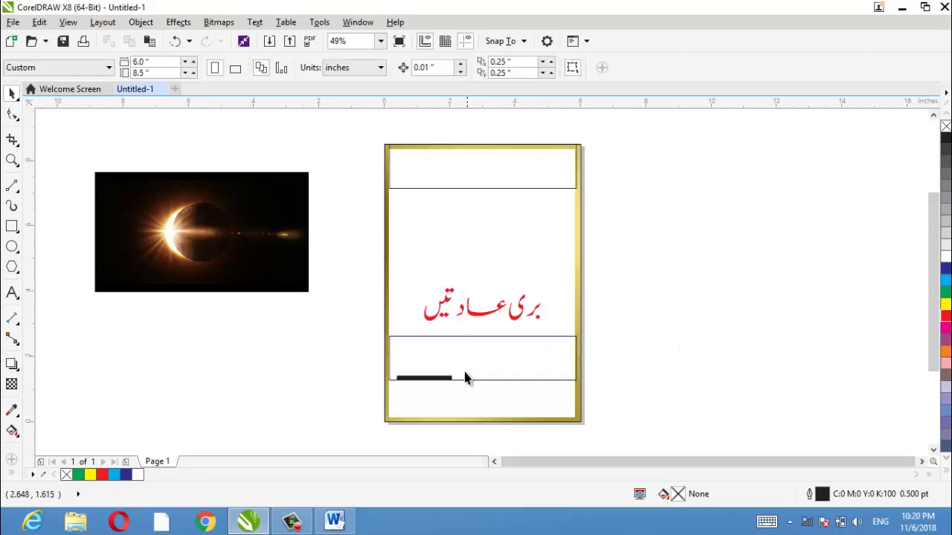
click(449, 378)
drag(461, 251, 446, 188)
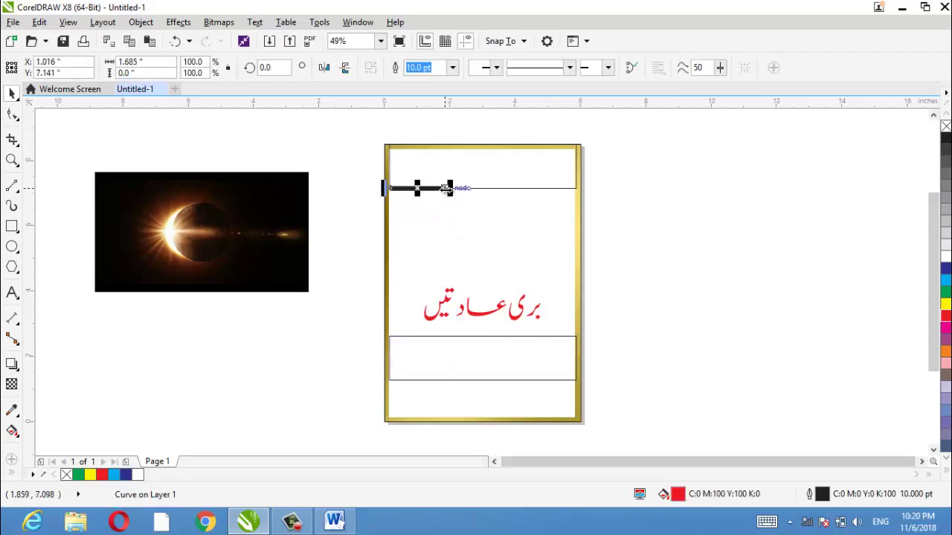
drag(541, 188, 542, 232)
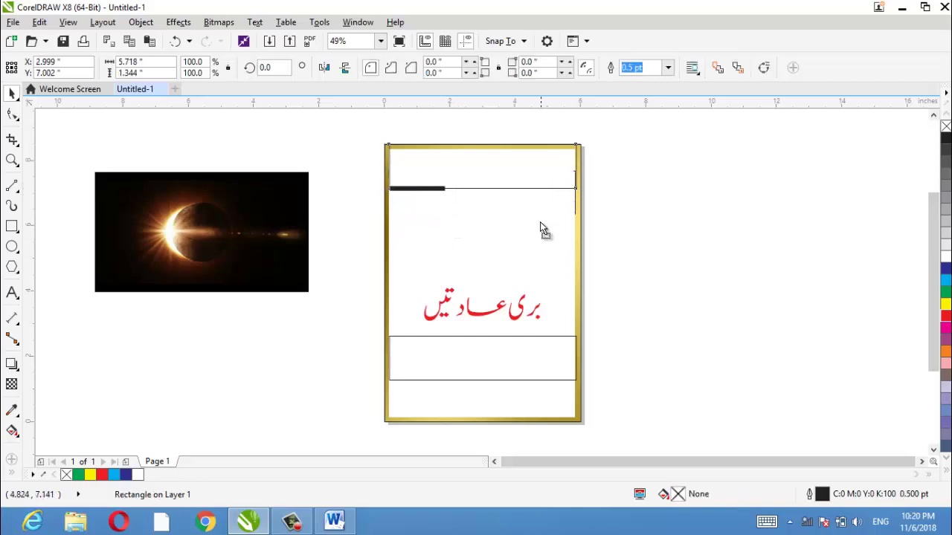
click(430, 188)
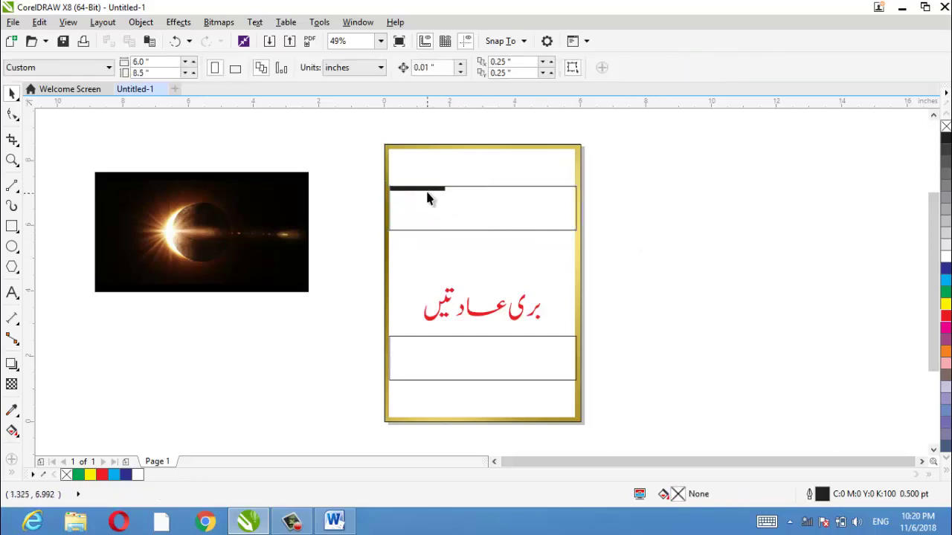
key(Delete)
- Fill both bands dark blue and remove their outlines
click(505, 220)
click(945, 271)
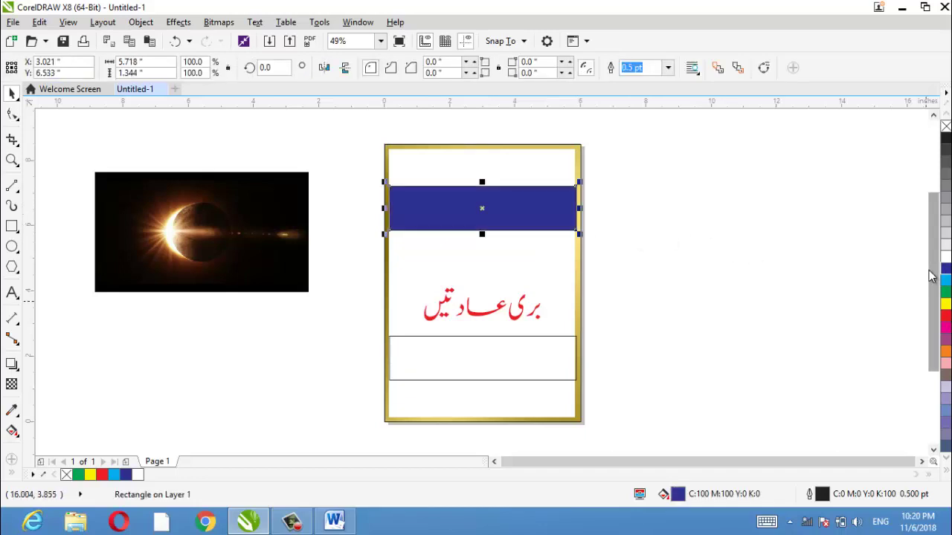
click(558, 360)
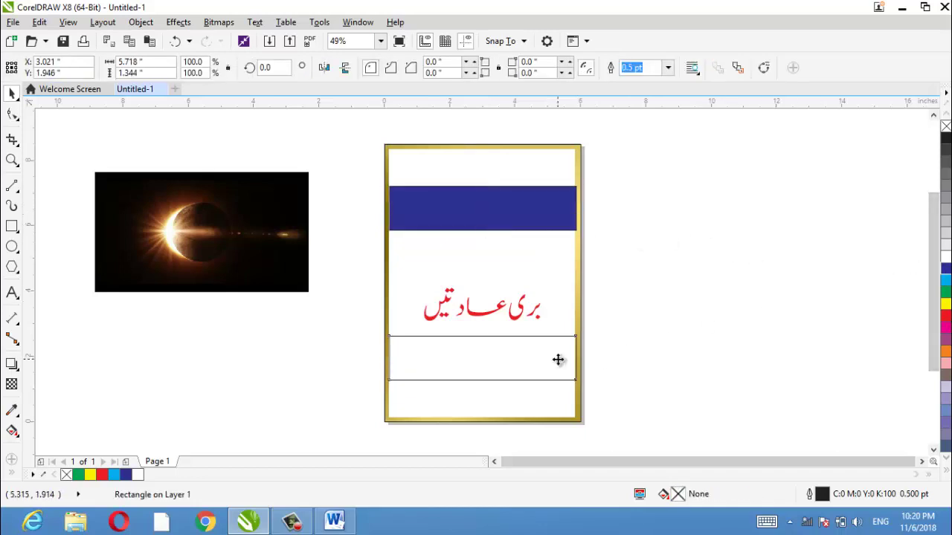
click(945, 272)
right_click(946, 127)
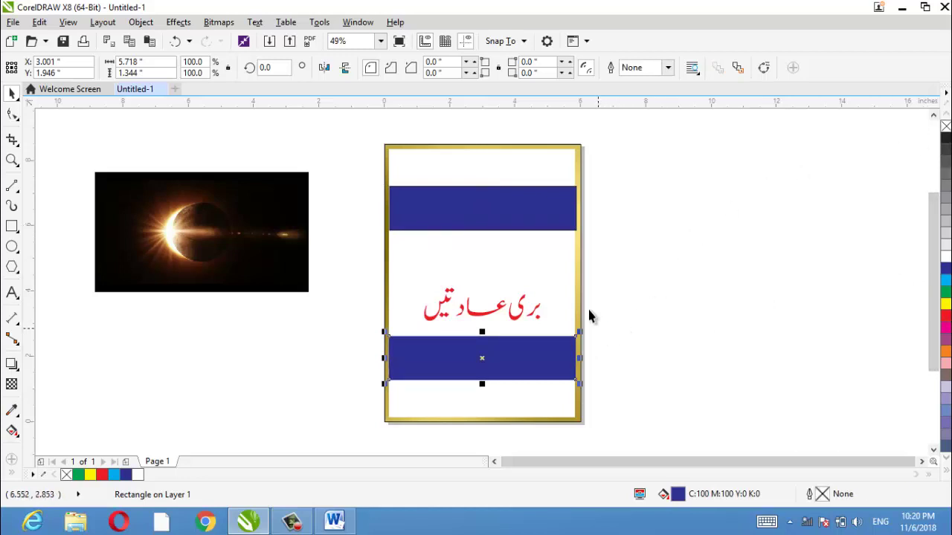
click(559, 222)
right_click(946, 126)
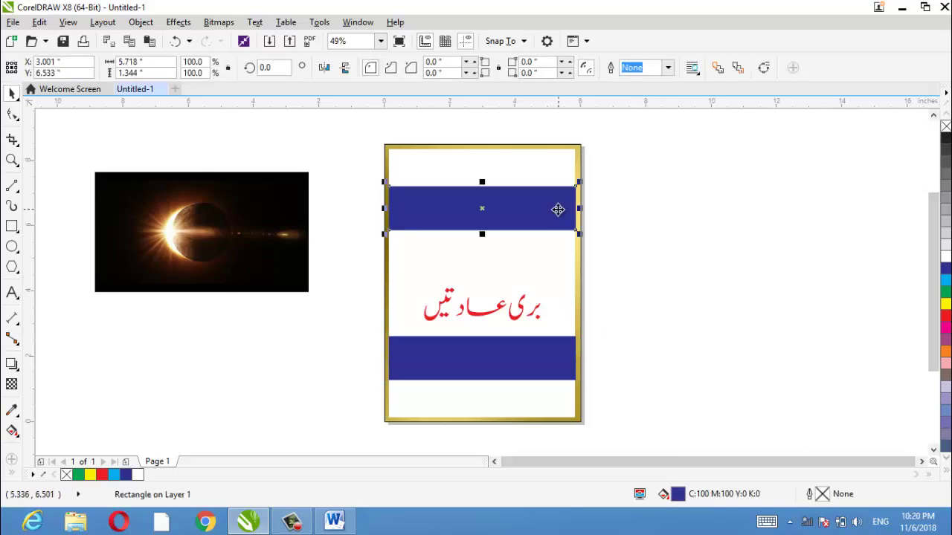
- Try stretching the top band's left edge, undo it, and select the eclipse photo
shift+click(525, 176)
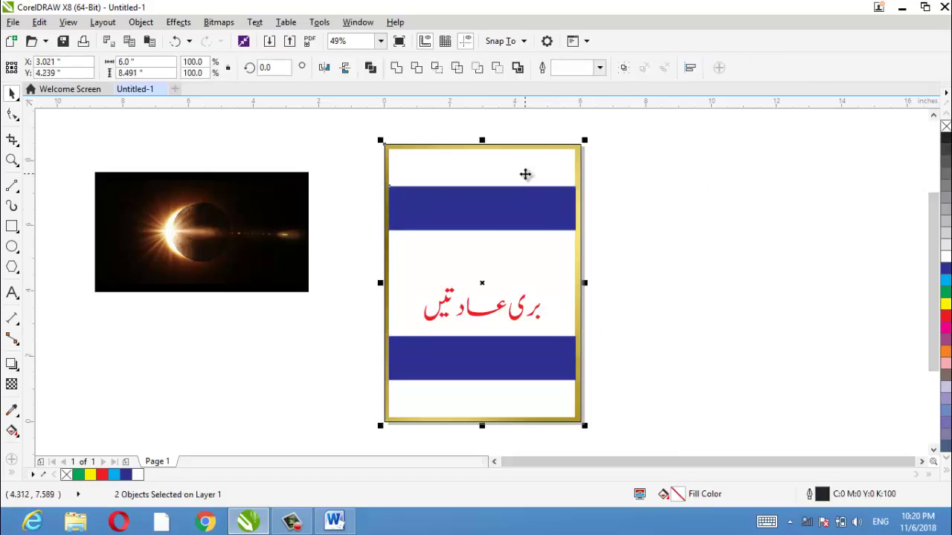
click(629, 209)
click(533, 208)
drag(389, 208, 381, 209)
key(ctrl+z)
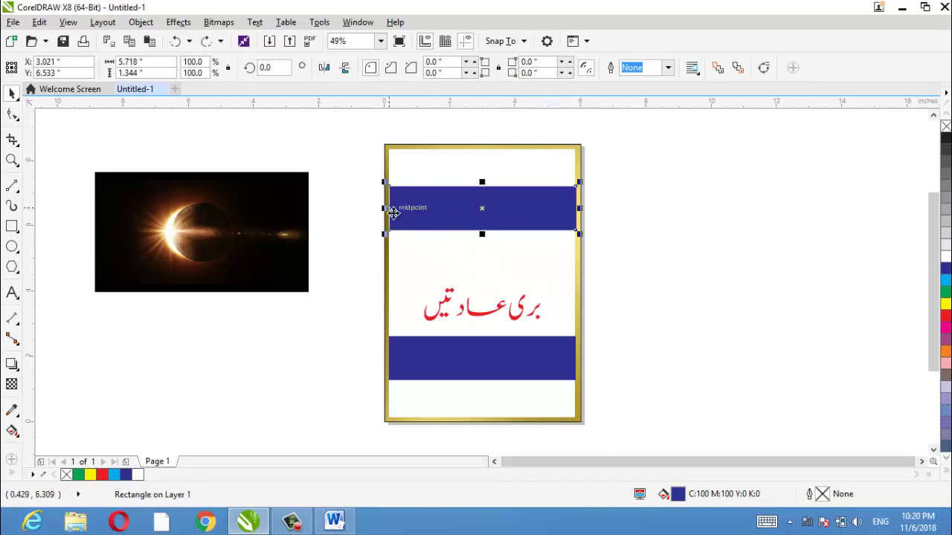
click(676, 270)
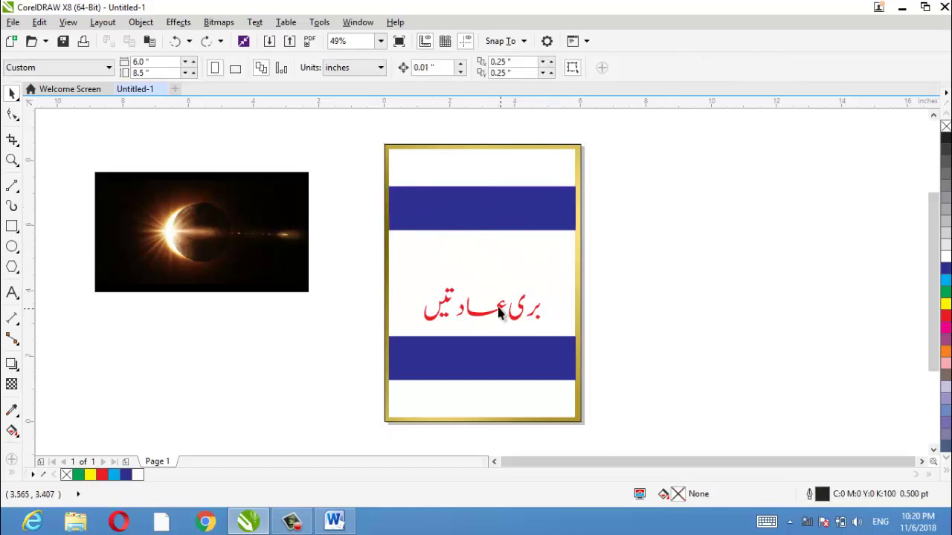
click(286, 242)
- Rotate the eclipse photo to 270° and enlarge it to 7.971 × 10.154 inches behind the page
click(201, 232)
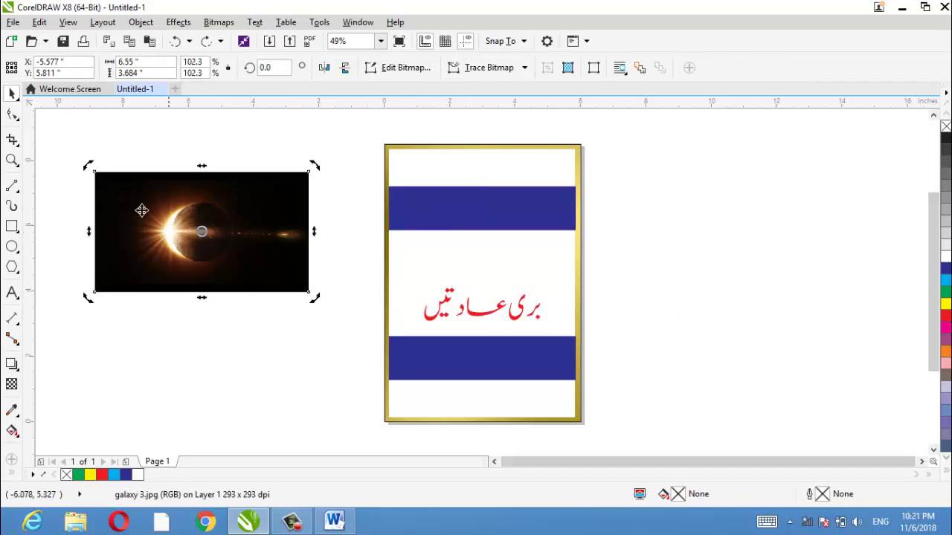
mouse_move(88, 164)
mouse_down()
mouse_move(266, 179)
mouse_move(244, 156)
mouse_up()
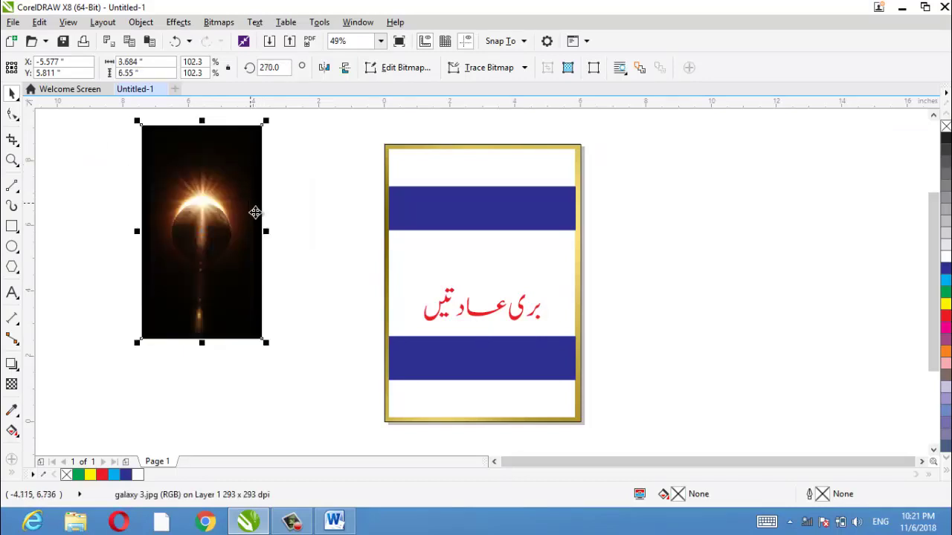
mouse_move(265, 232)
mouse_down()
mouse_move(455, 308)
mouse_move(531, 276)
mouse_move(519, 275)
mouse_up()
mouse_move(559, 367)
mouse_down()
mouse_move(623, 419)
mouse_move(608, 443)
mouse_move(619, 434)
mouse_up()
- Shift and stretch the galaxy photo until it covers the whole gold frame
scroll(896, 305, up, 1)
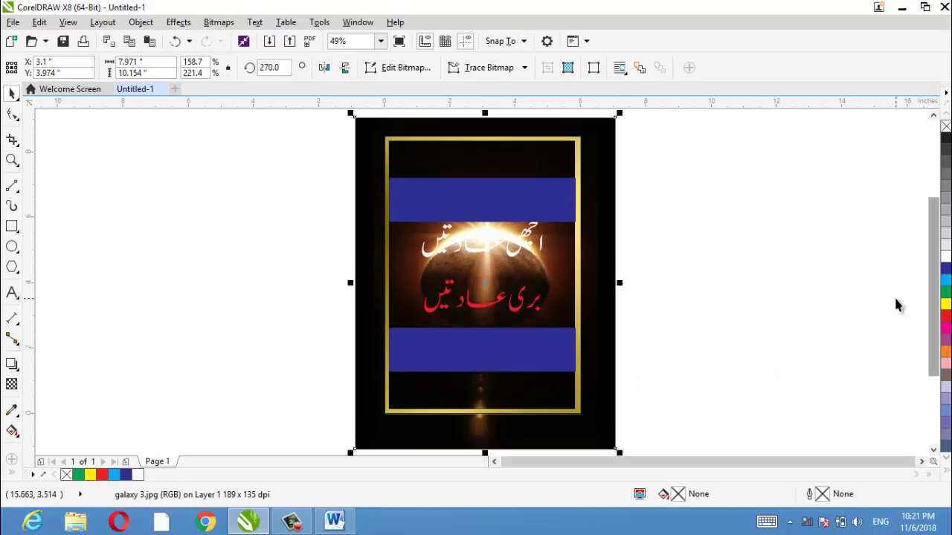
drag(589, 294, 603, 332)
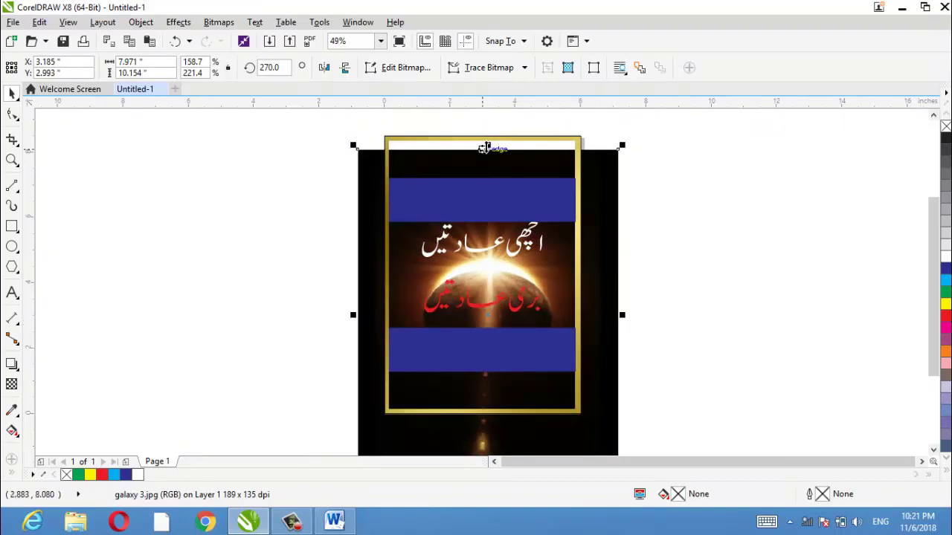
drag(484, 146, 487, 128)
drag(593, 190, 595, 196)
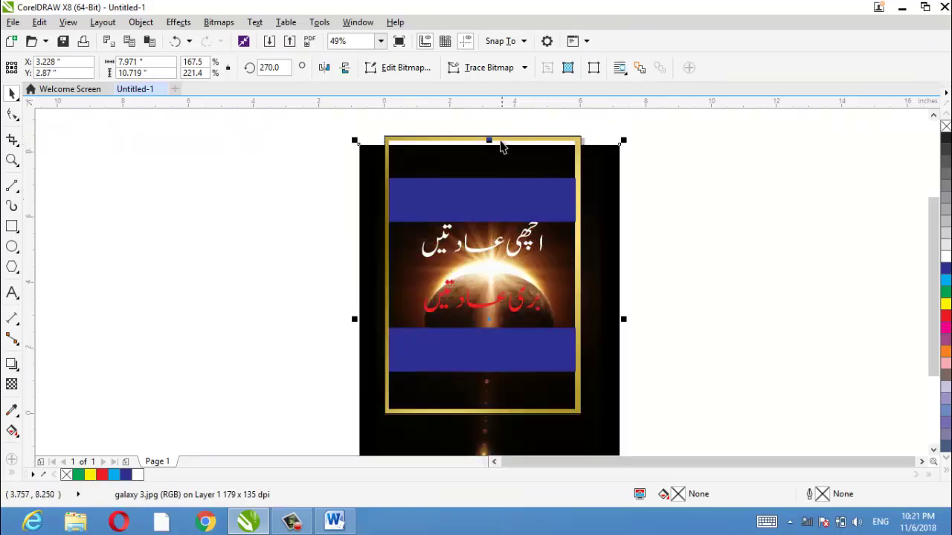
drag(623, 140, 653, 142)
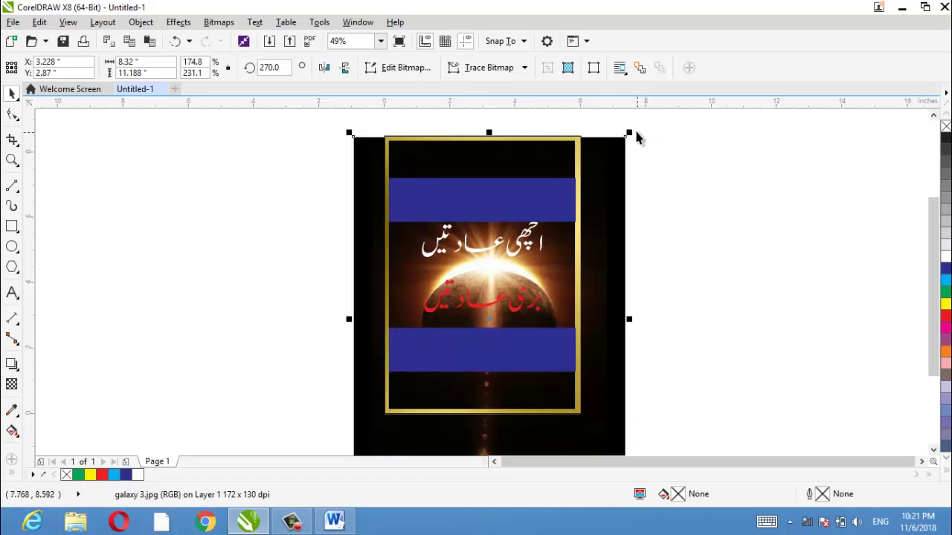
right_click(611, 158)
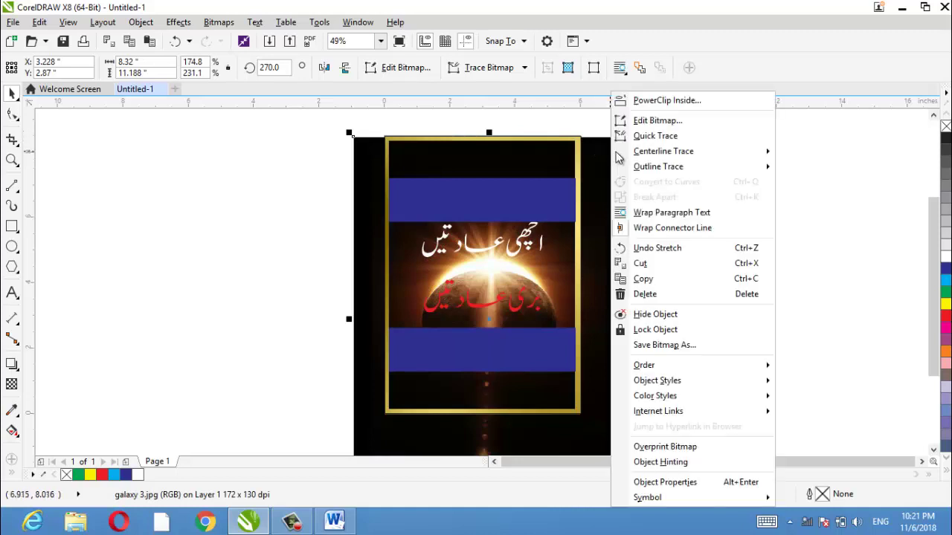
key(Escape)
mouse_move(627, 135)
mouse_down()
mouse_move(650, 131)
mouse_move(625, 156)
mouse_up()
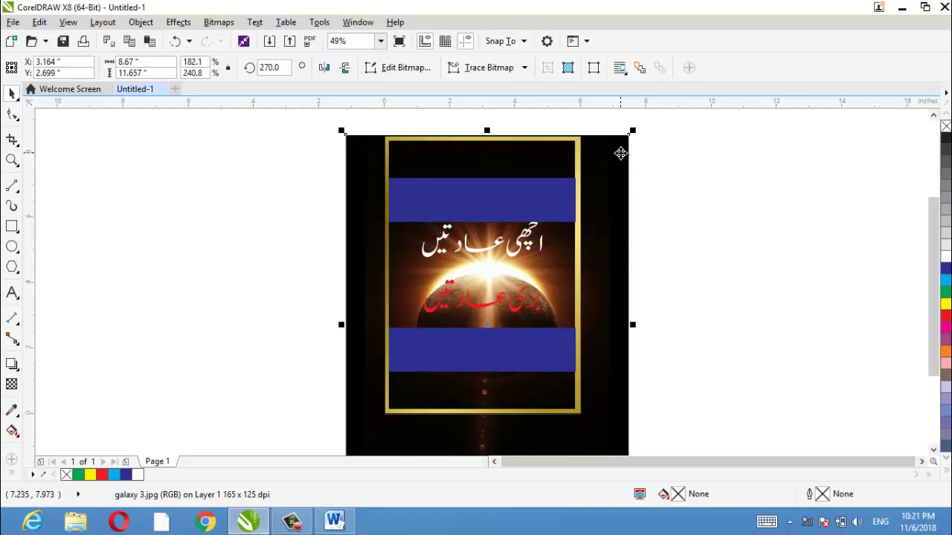
- PowerClip the galaxy photo inside the gold-bordered page frame
right_click(621, 153)
click(632, 99)
click(520, 161)
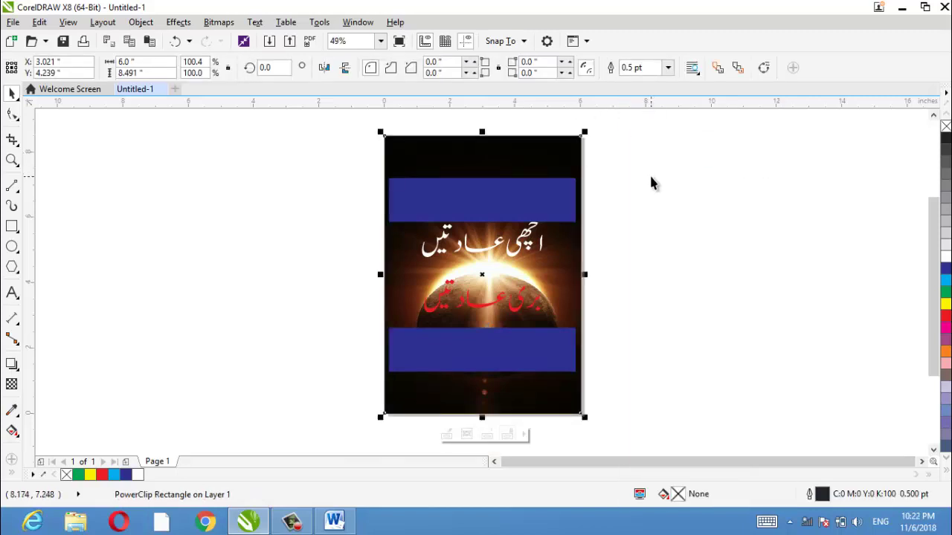
key(ctrl+z)
right_click(615, 171)
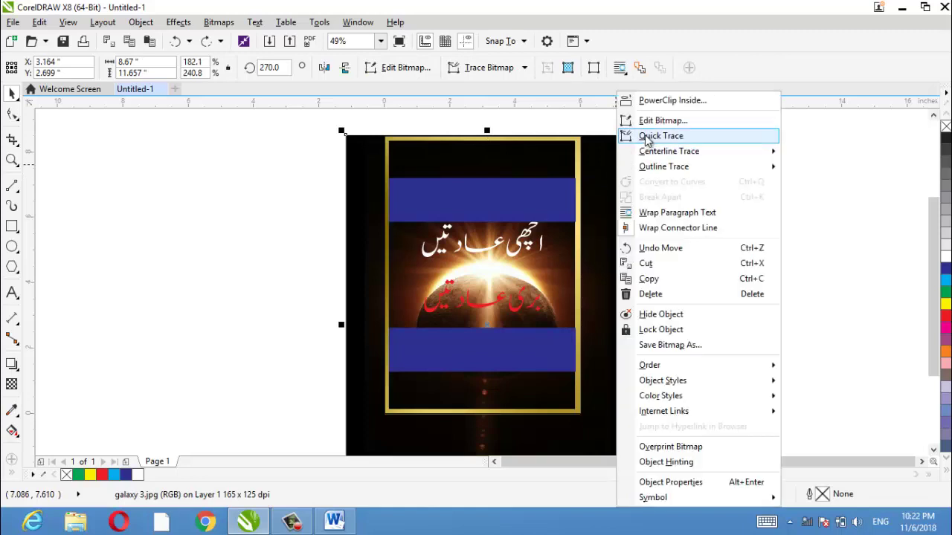
click(654, 107)
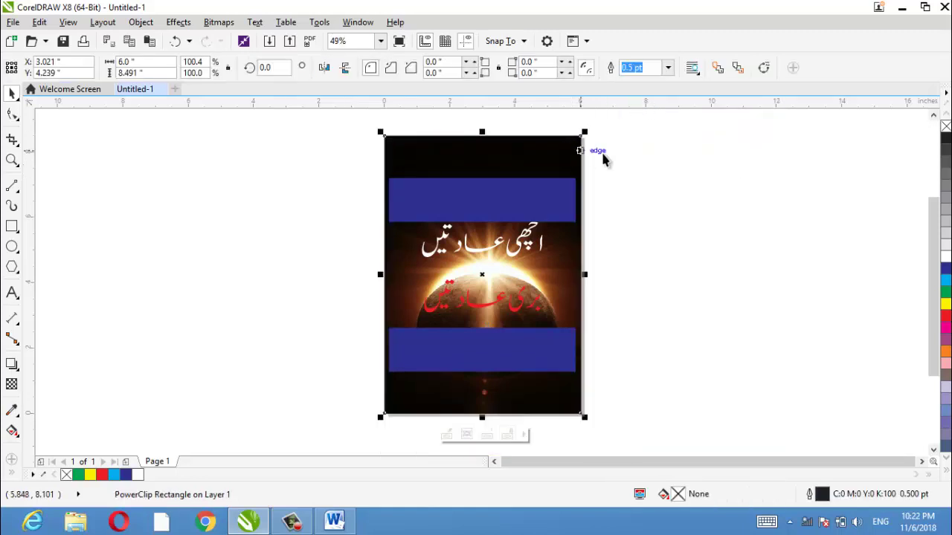
click(625, 155)
- Change the clipped frame's stacking order so the gold border shows on top
click(573, 156)
right_click(554, 157)
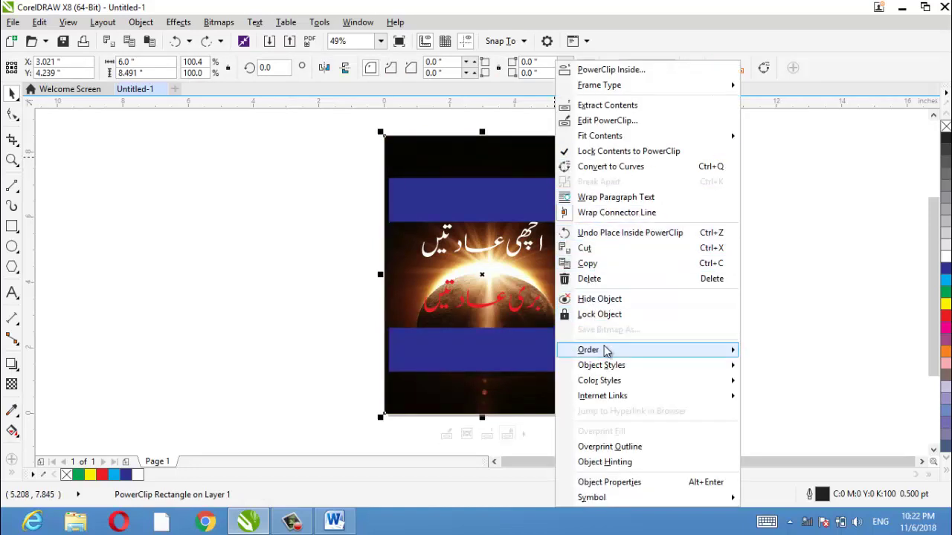
click(780, 369)
click(660, 247)
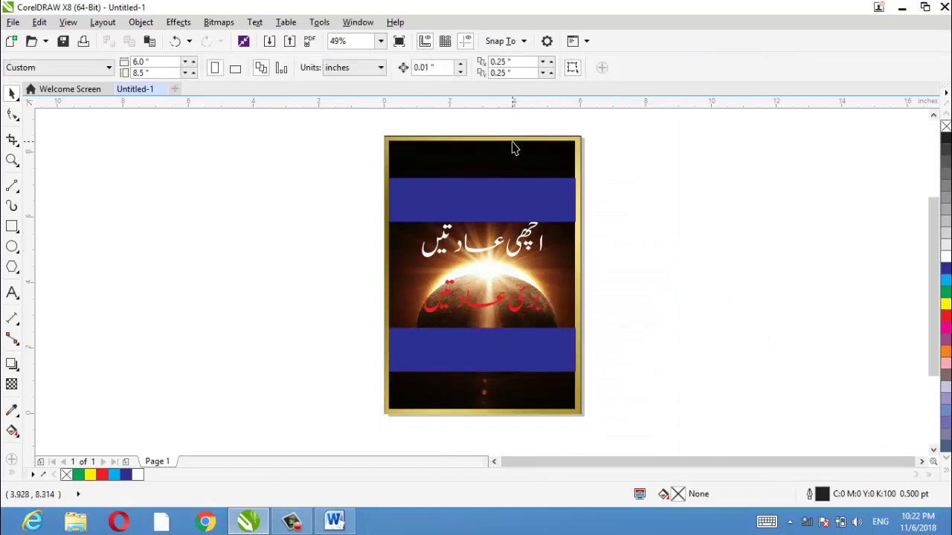
key(z)
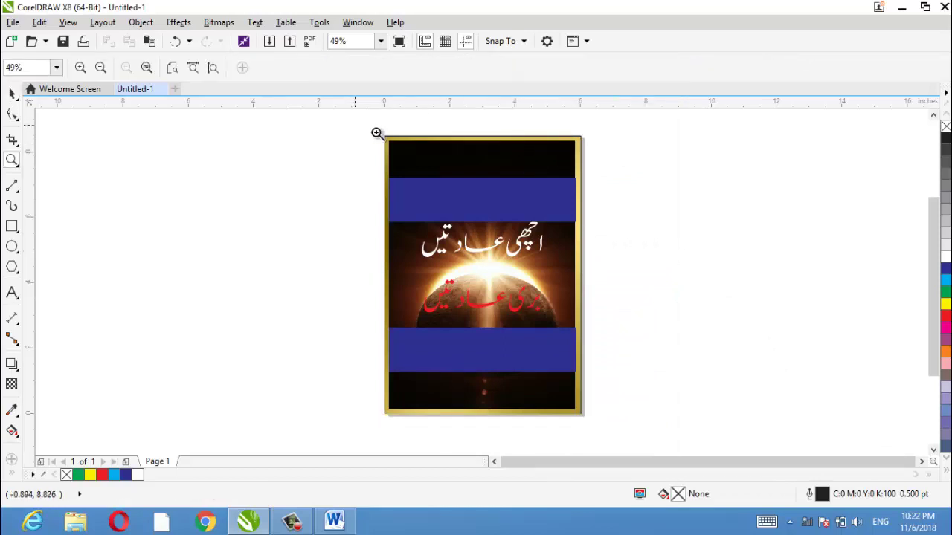
drag(377, 134, 621, 190)
click(12, 93)
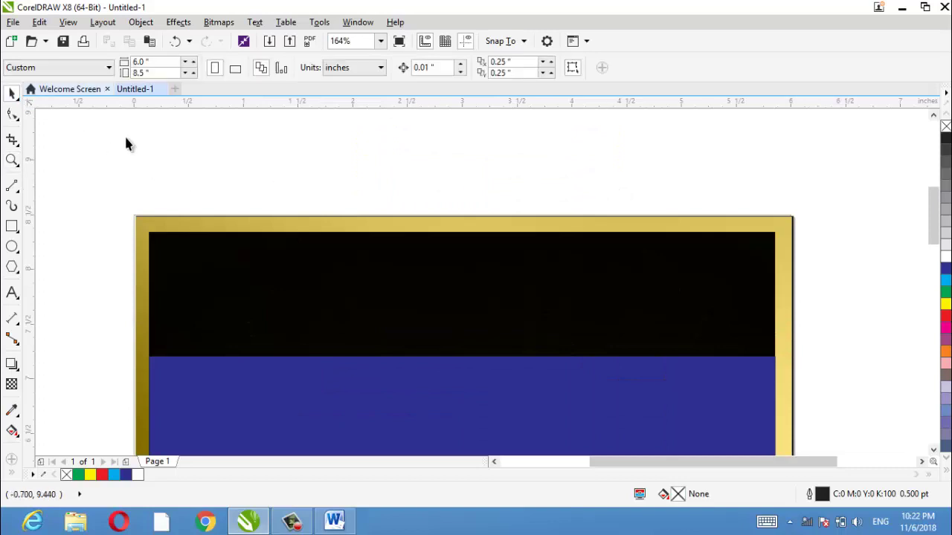
click(183, 221)
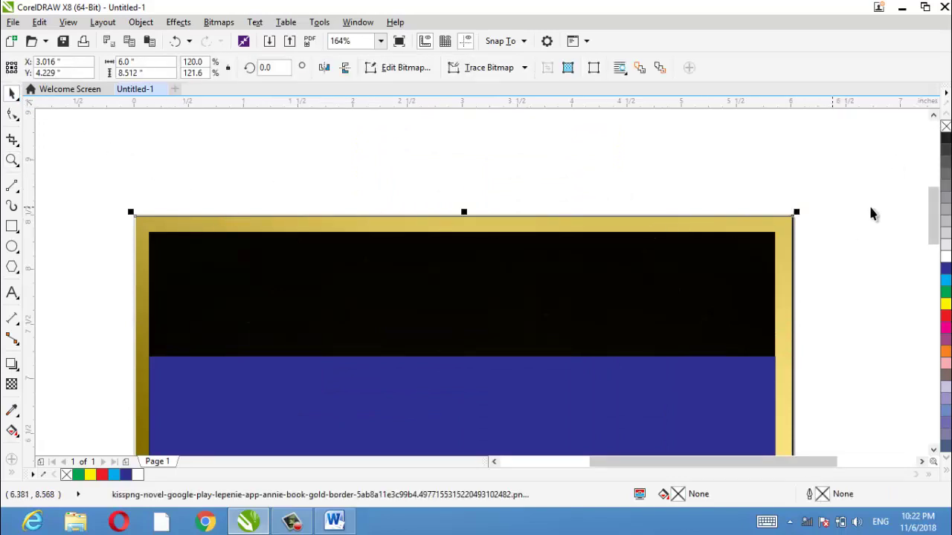
drag(933, 204, 933, 226)
key(z)
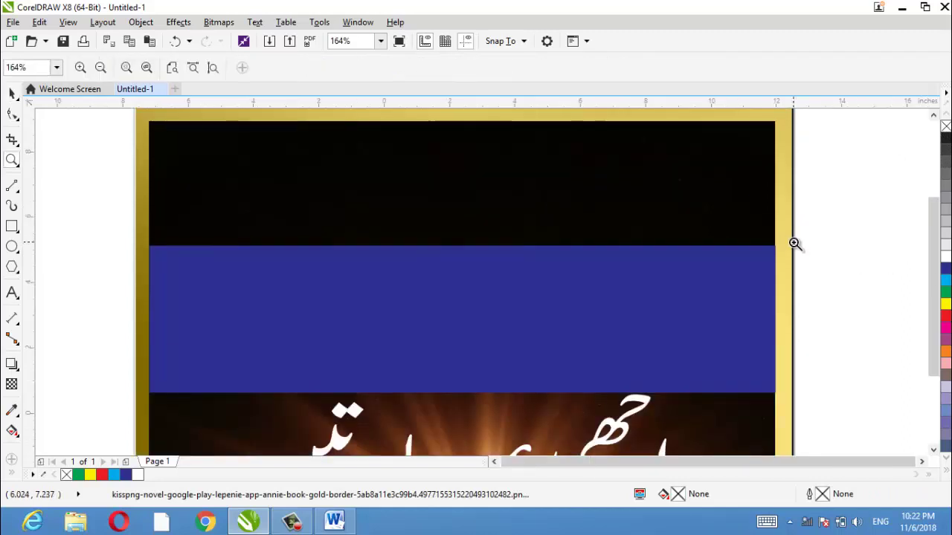
key(shift+F4)
click(12, 93)
drag(268, 116, 673, 453)
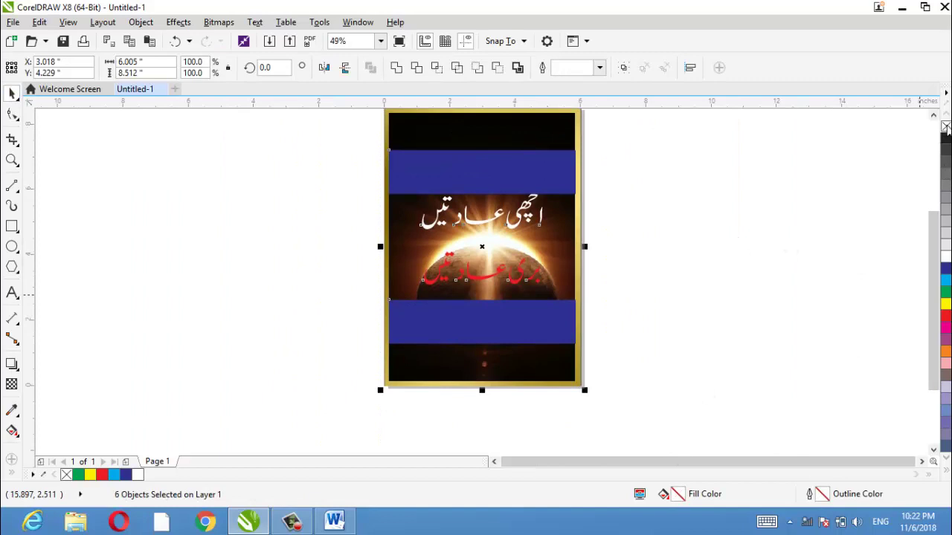
drag(934, 256, 935, 233)
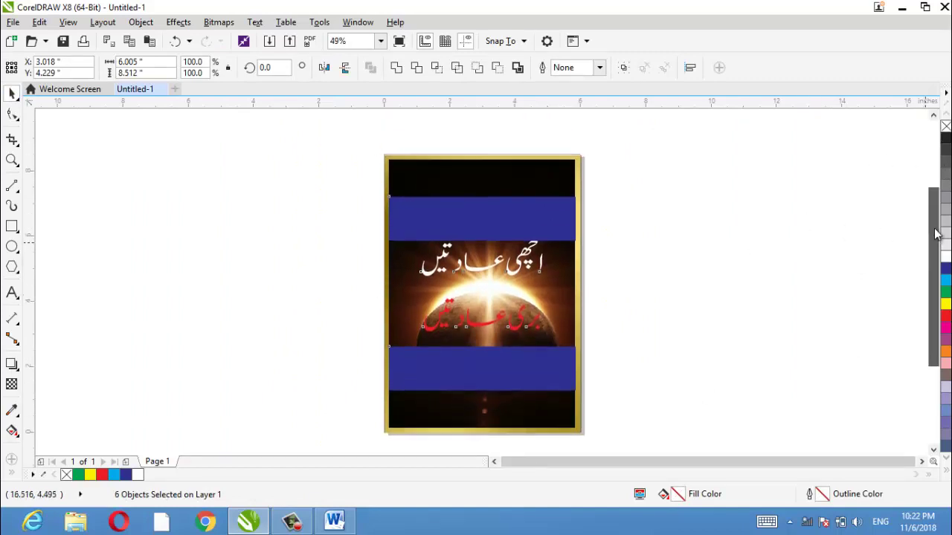
- Nudge the white Urdu title slightly down and the red Urdu line slightly up
click(797, 228)
click(528, 262)
drag(526, 262, 528, 266)
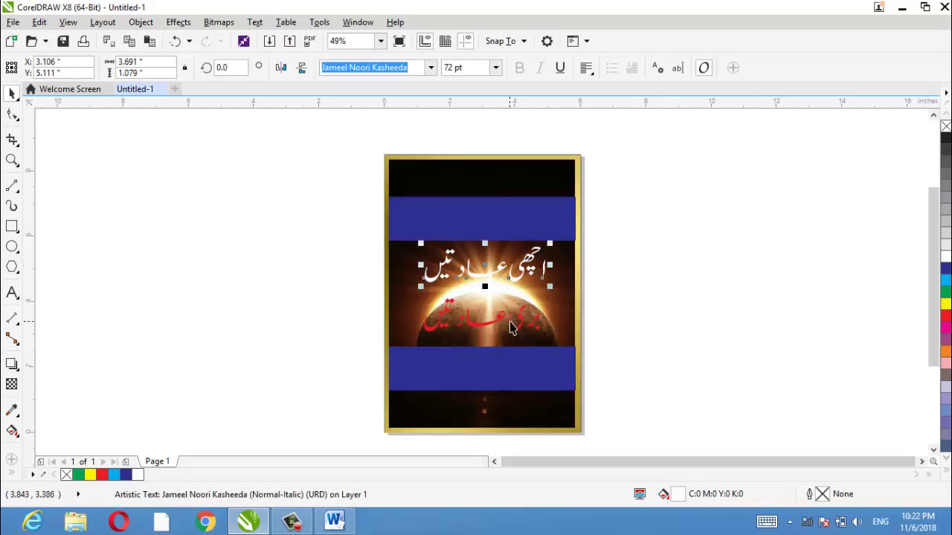
click(509, 327)
drag(510, 325, 515, 318)
- Fill the upper Urdu title yellow (C0 M0 Y100 K0), after briefly trying pink and magenta
click(519, 273)
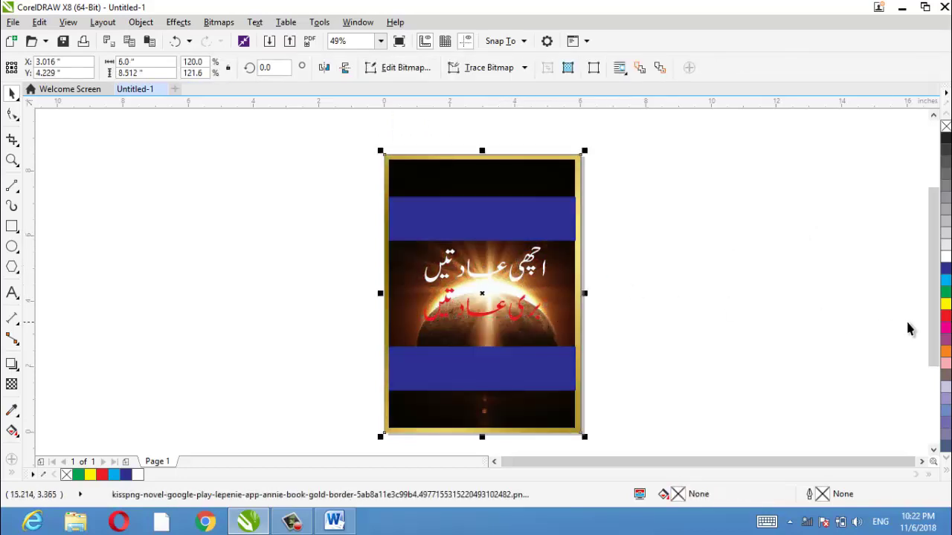
click(519, 285)
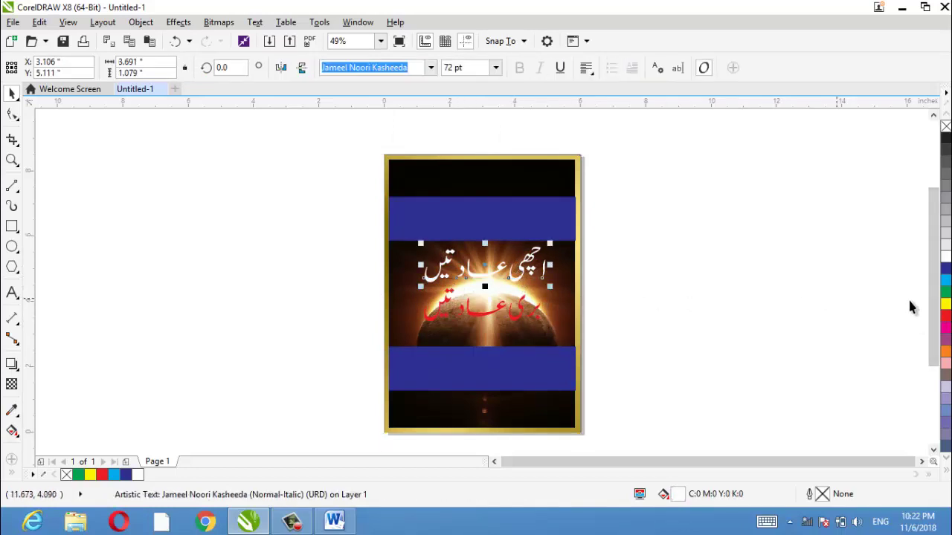
click(946, 303)
key(Escape)
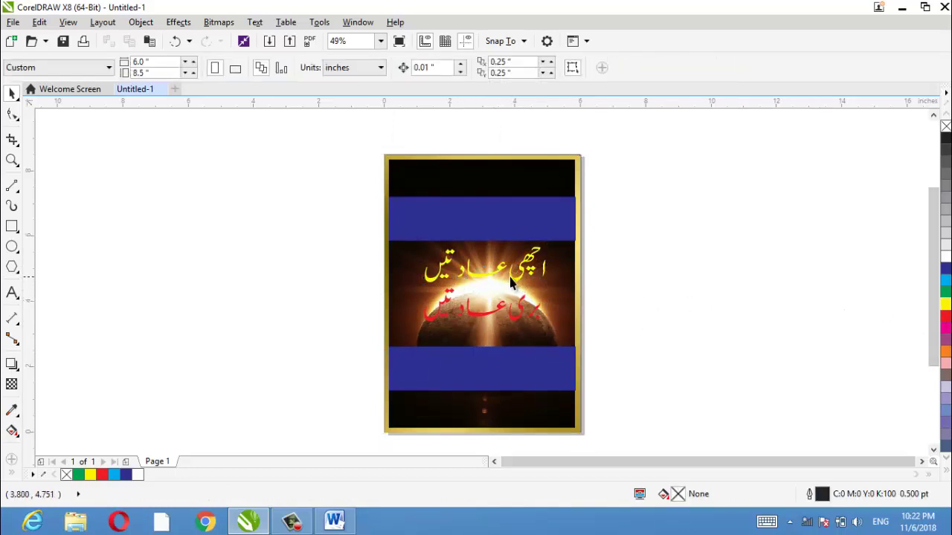
click(511, 279)
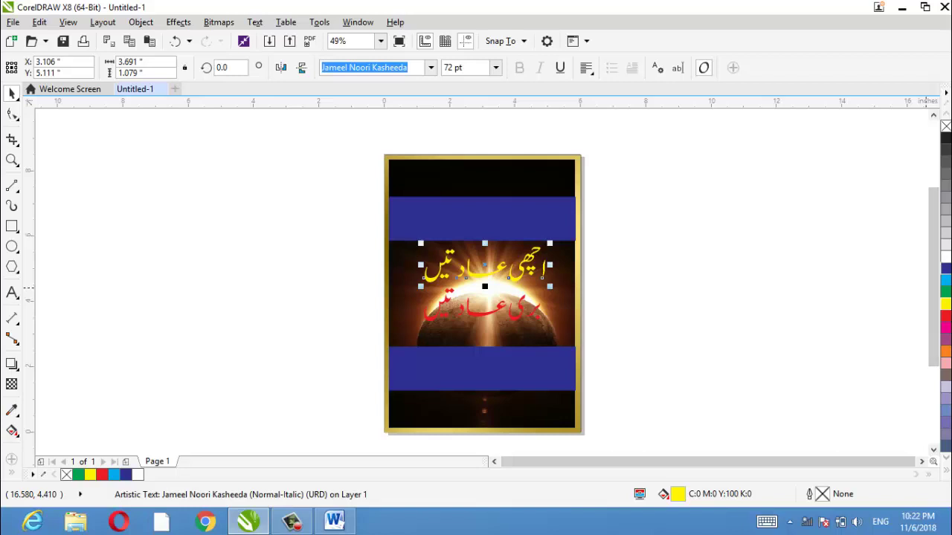
click(946, 365)
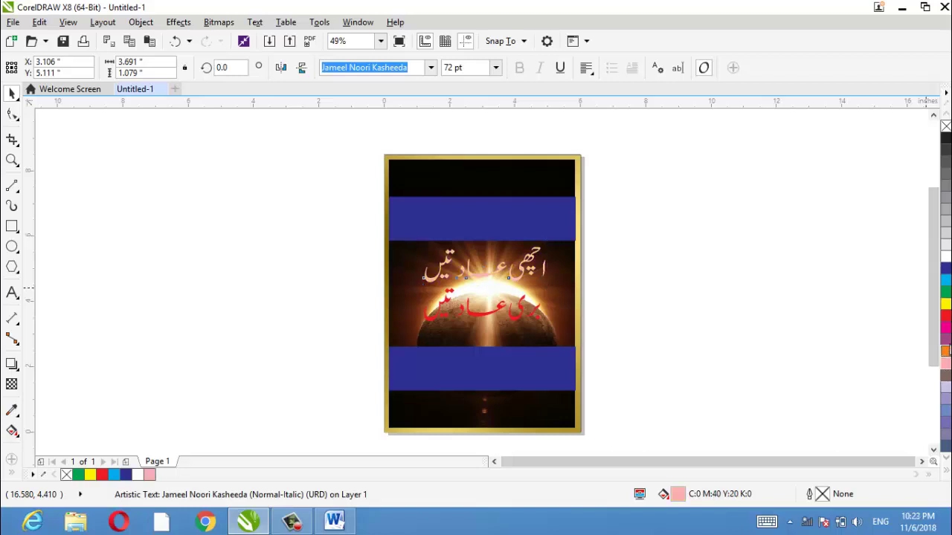
click(945, 351)
click(945, 325)
click(946, 303)
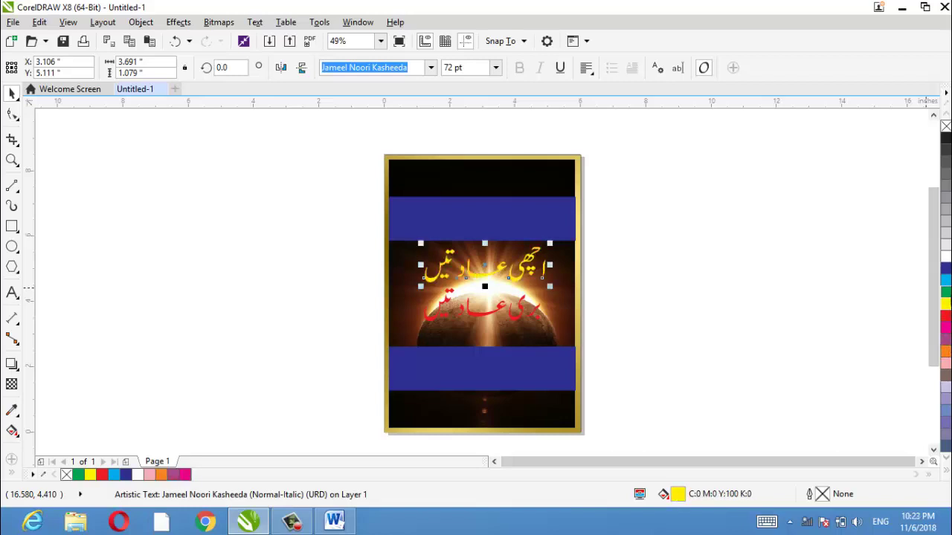
- Move the red Urdu line up closer beneath the yellow title
click(524, 318)
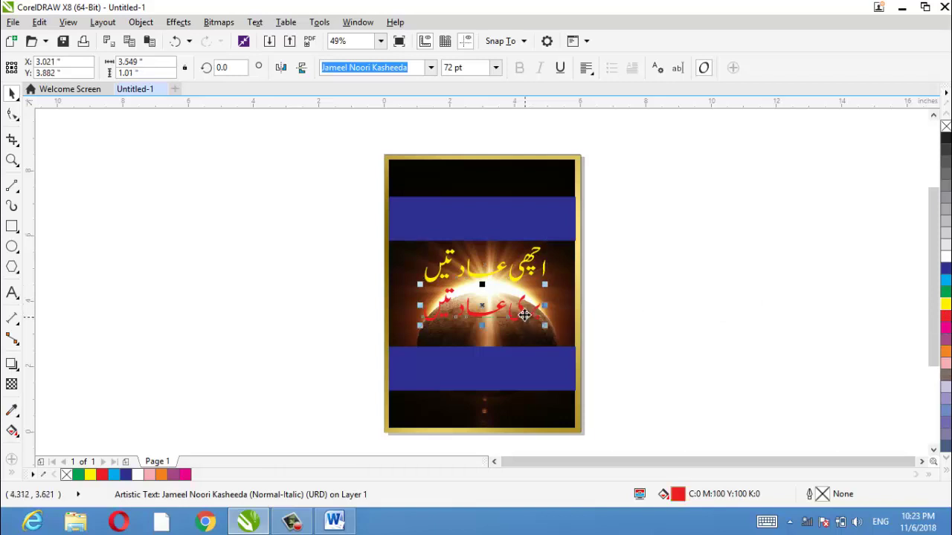
click(521, 316)
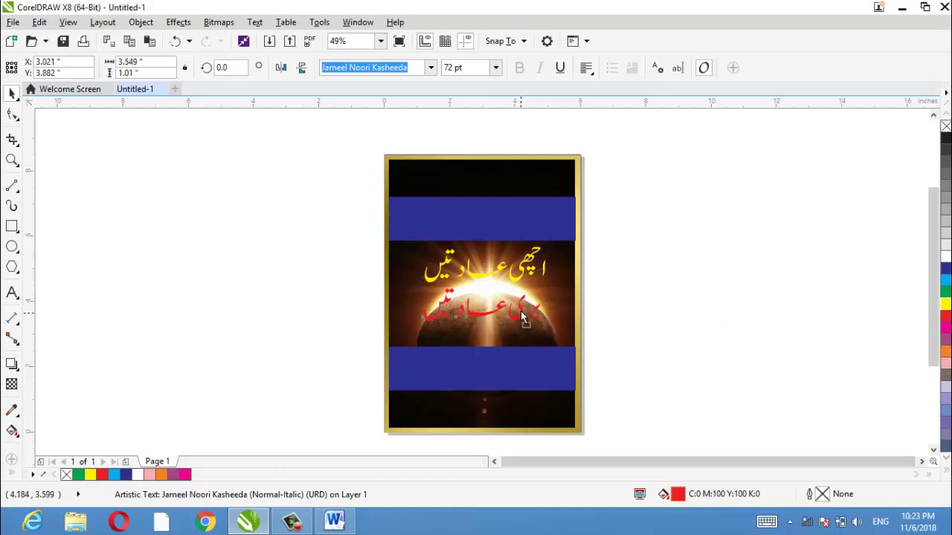
drag(522, 318, 521, 309)
- Enlarge both Urdu lines to about 88.8 pt and shift them slightly down-left
drag(633, 340, 378, 240)
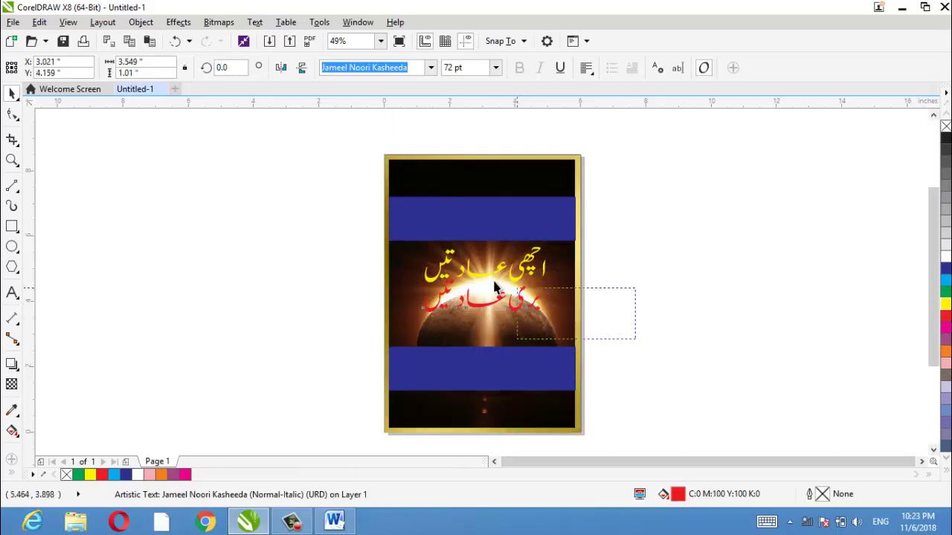
drag(419, 316, 405, 324)
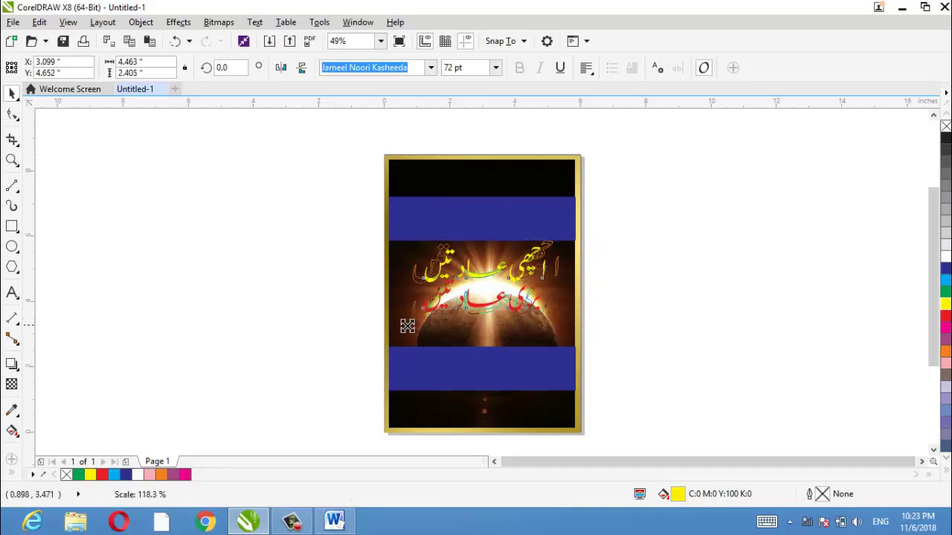
drag(486, 277, 482, 292)
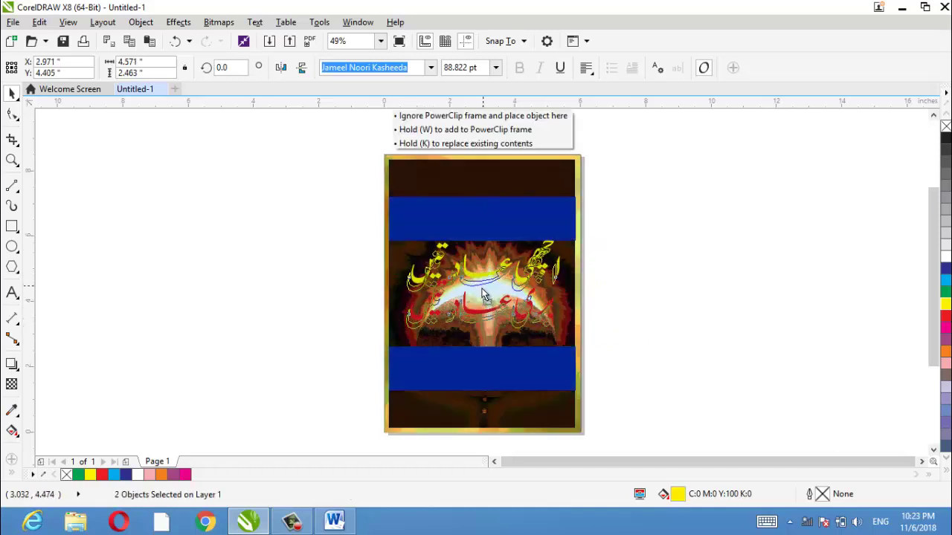
click(628, 281)
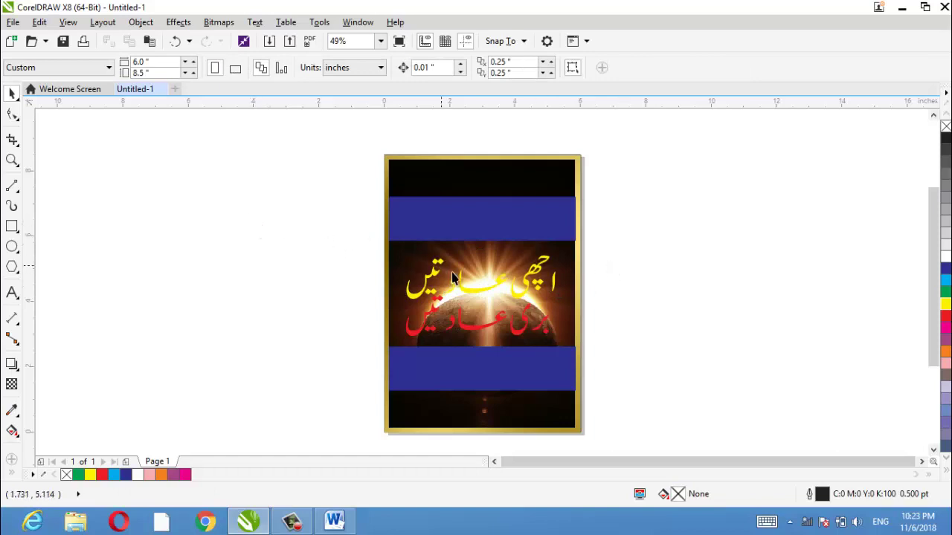
click(463, 290)
- Try centring the Urdu lines vertically on the background image, then undo it
drag(641, 362, 337, 252)
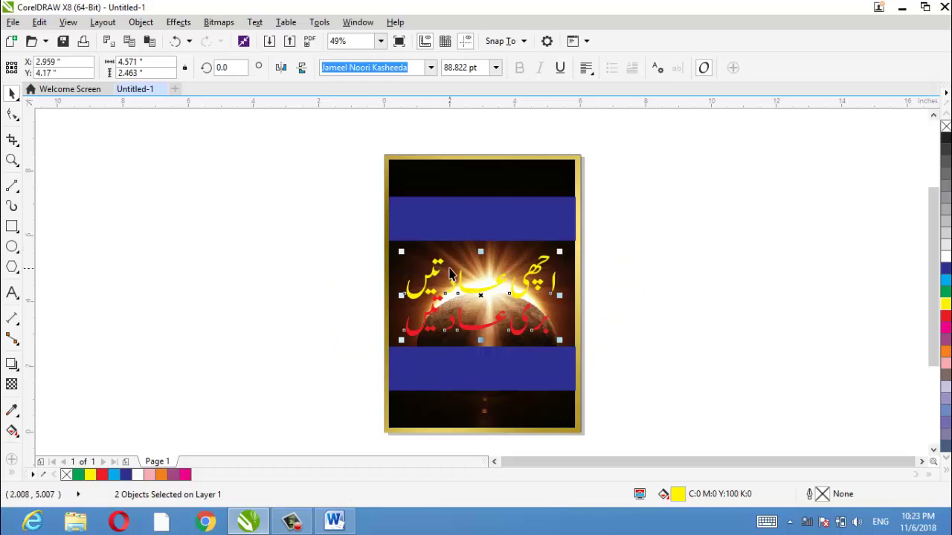
shift+click(466, 187)
key(e)
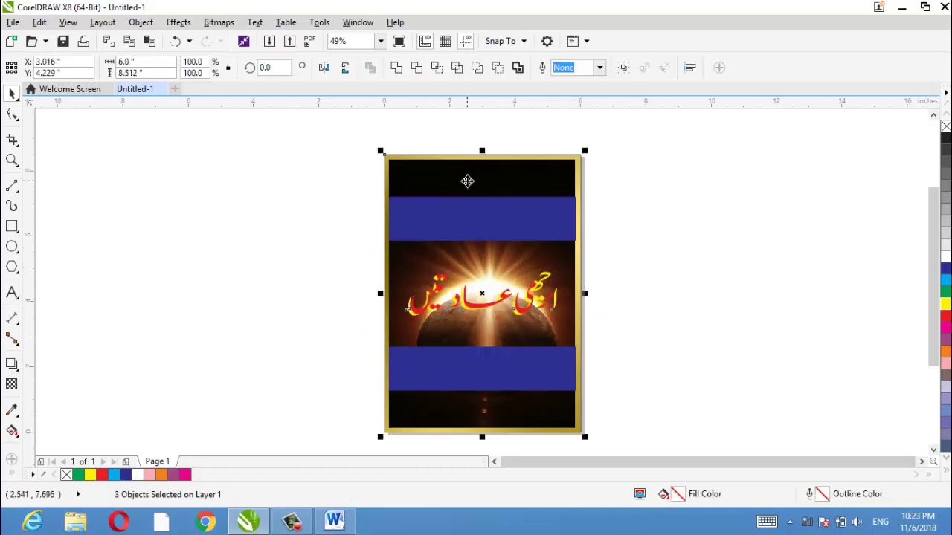
key(ctrl+z)
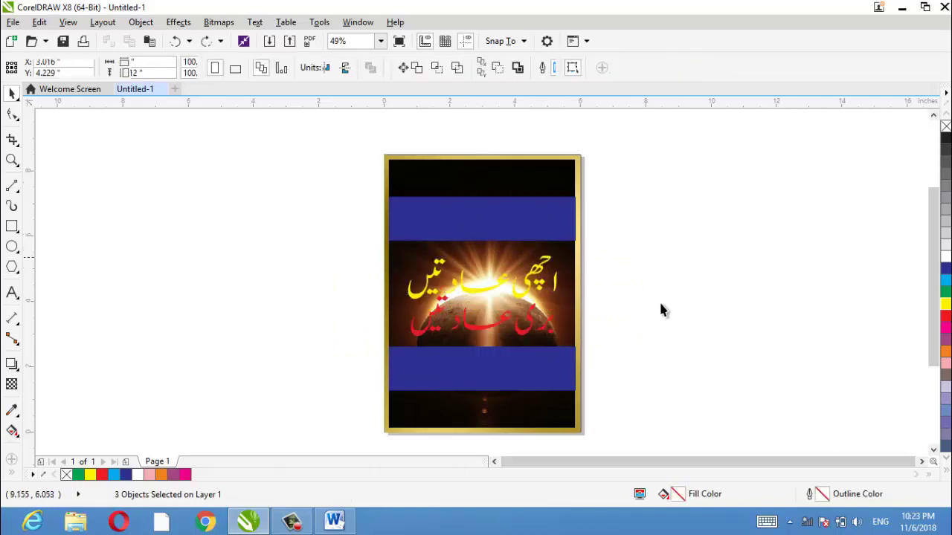
drag(658, 310, 450, 285)
right_click(444, 293)
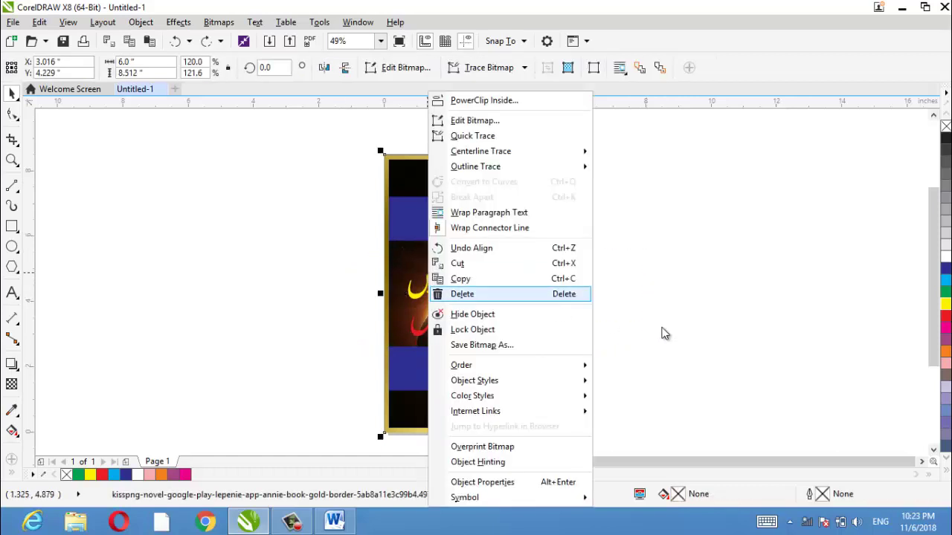
key(Escape)
- Group the yellow and red Urdu lines into one object and deselect
drag(744, 355, 334, 245)
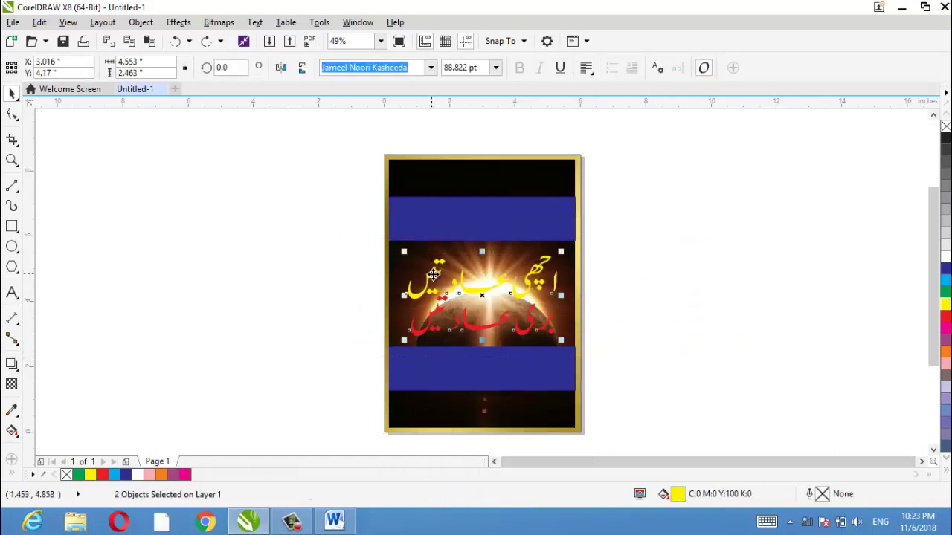
right_click(433, 275)
click(490, 248)
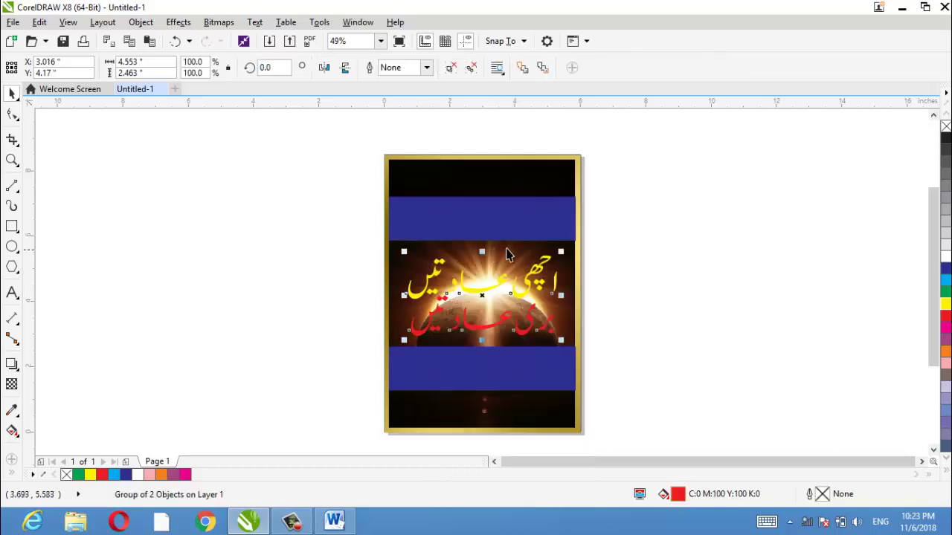
shift+click(512, 178)
key(x)
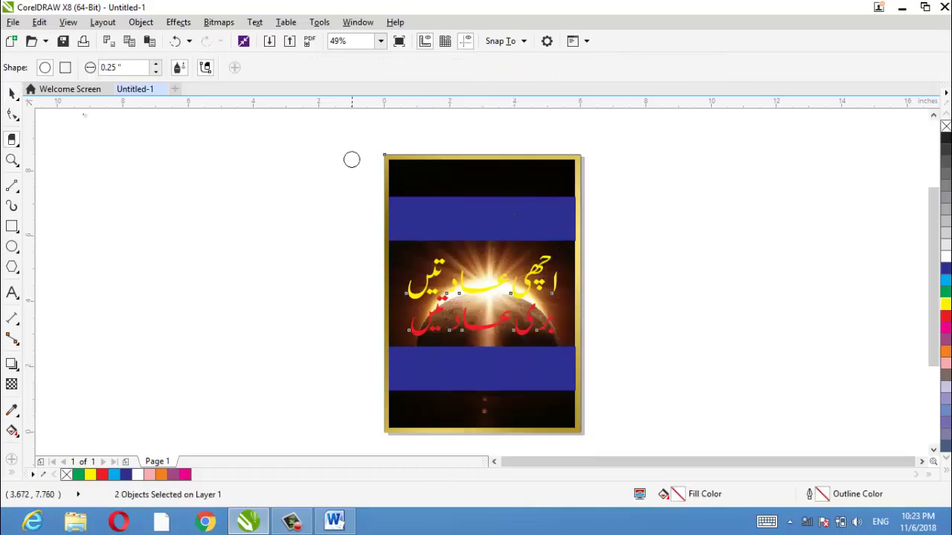
click(12, 93)
click(590, 285)
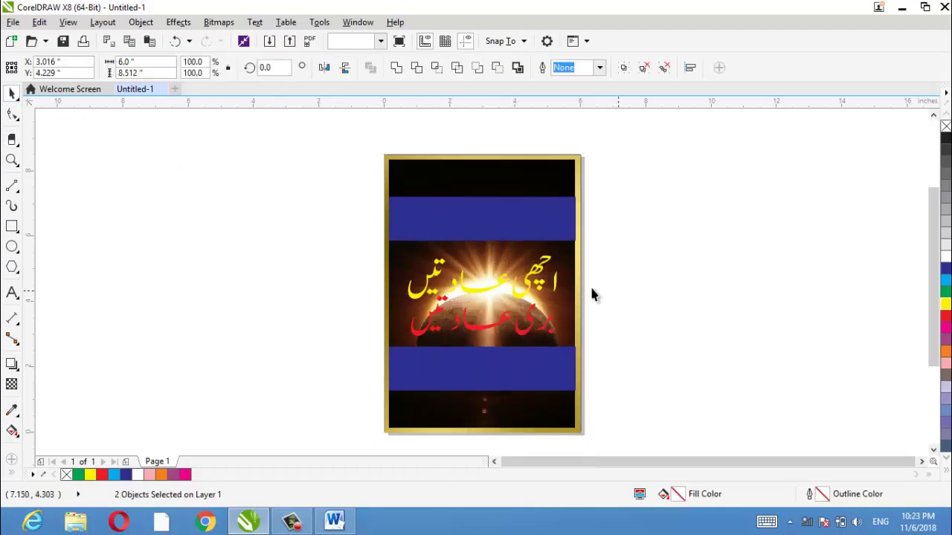
click(534, 288)
shift+click(517, 178)
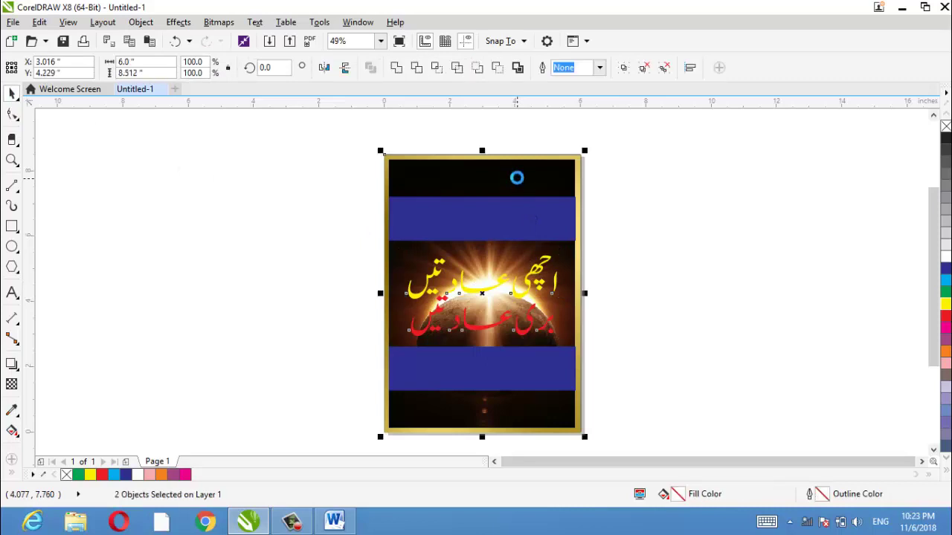
click(616, 222)
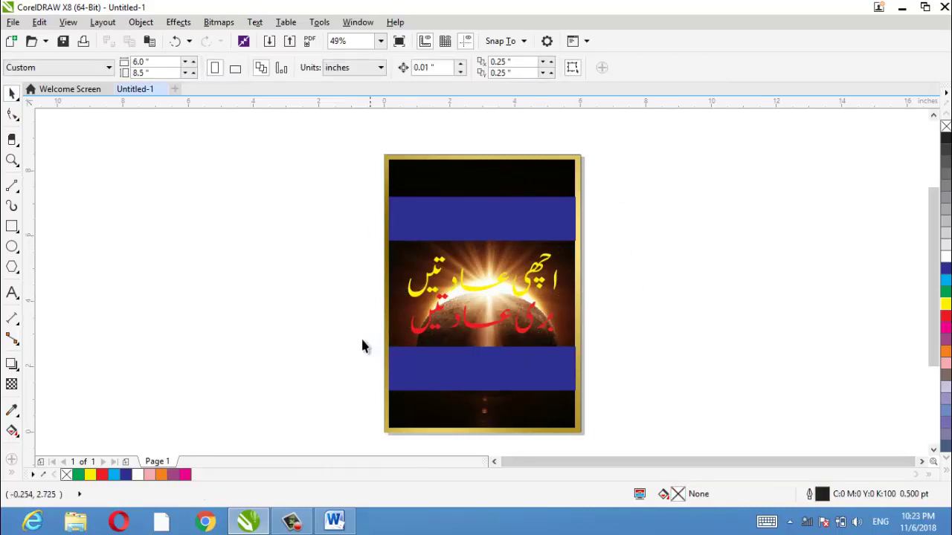
- Copy the bottom author-name line from the Word document, then return to CorelDRAW
click(334, 521)
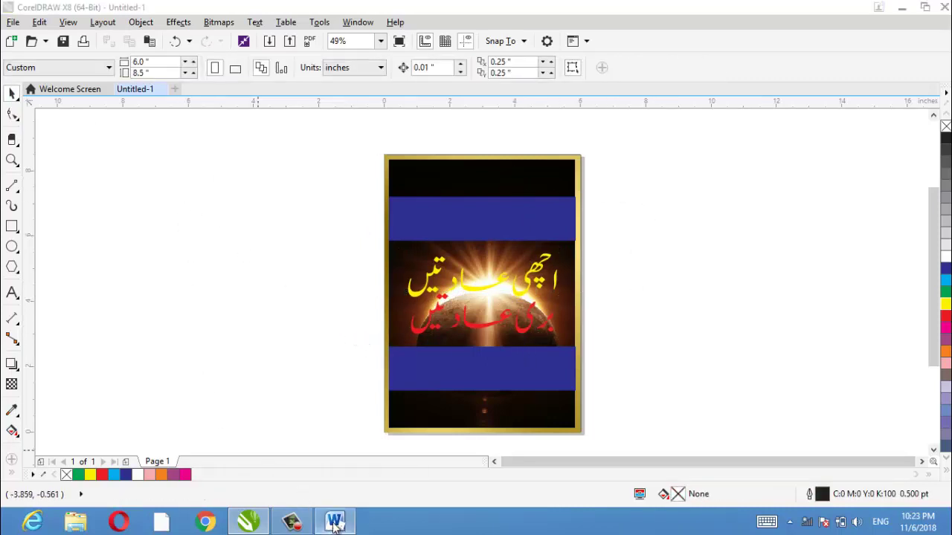
drag(87, 418, 394, 446)
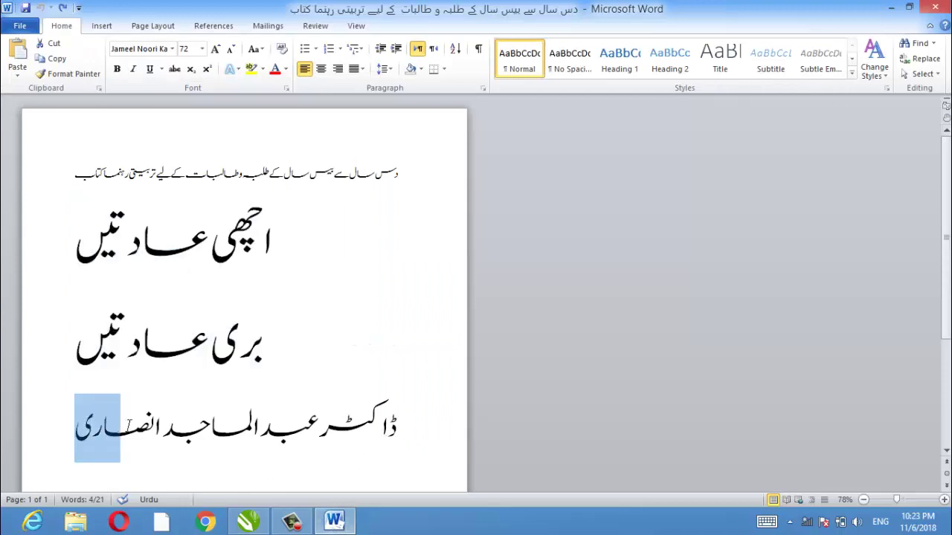
right_click(395, 446)
mouse_move(322, 315)
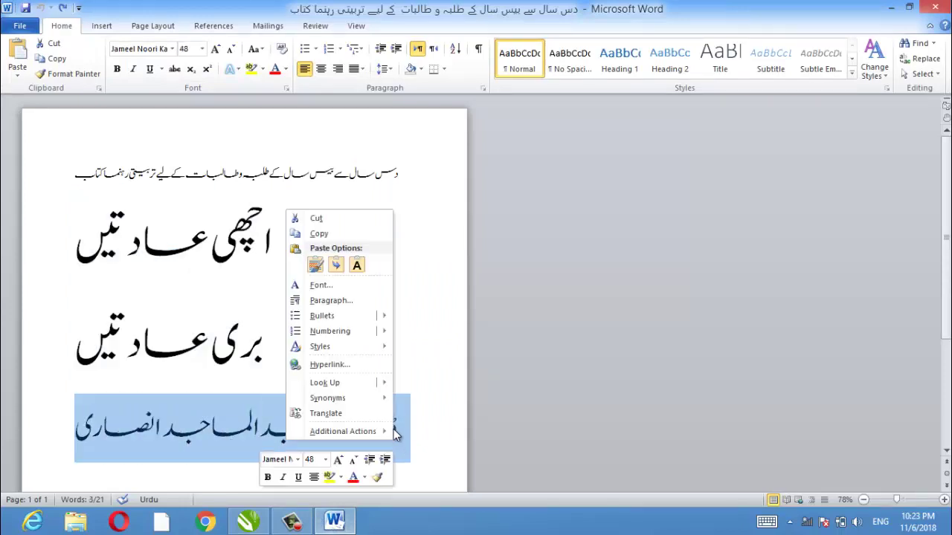
click(319, 235)
mouse_move(291, 521)
click(258, 527)
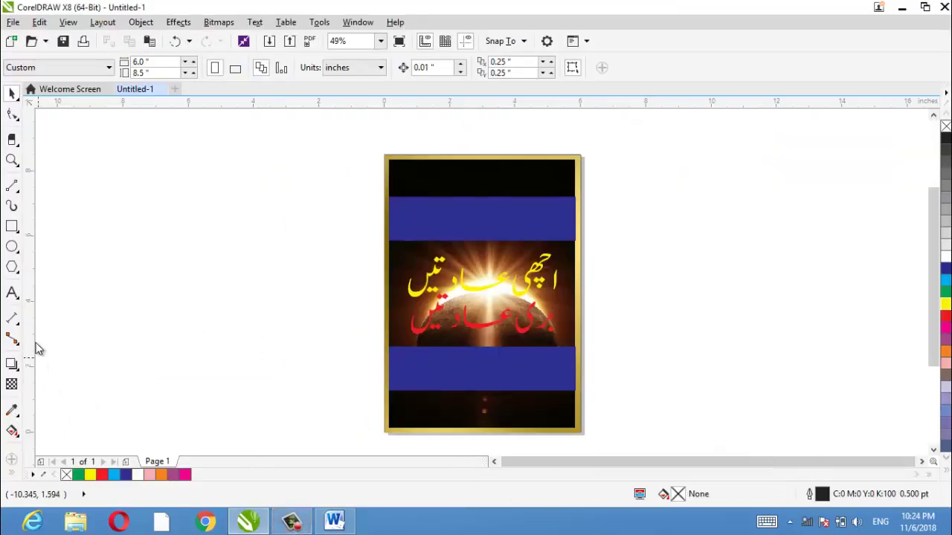
- Paste the author's name as text, keeping its fonts, and shrink it onto the lower blue band
click(12, 292)
click(242, 364)
key(ctrl+v)
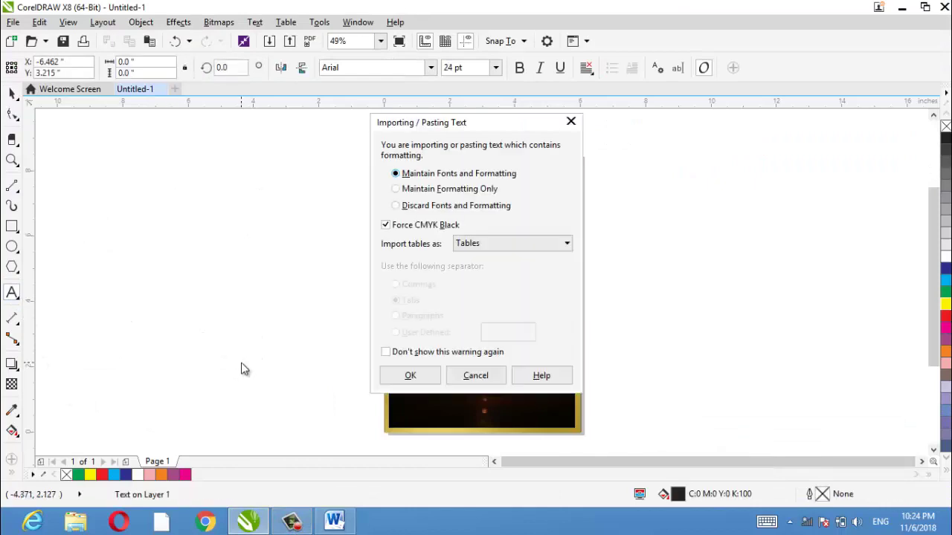
click(406, 378)
click(11, 93)
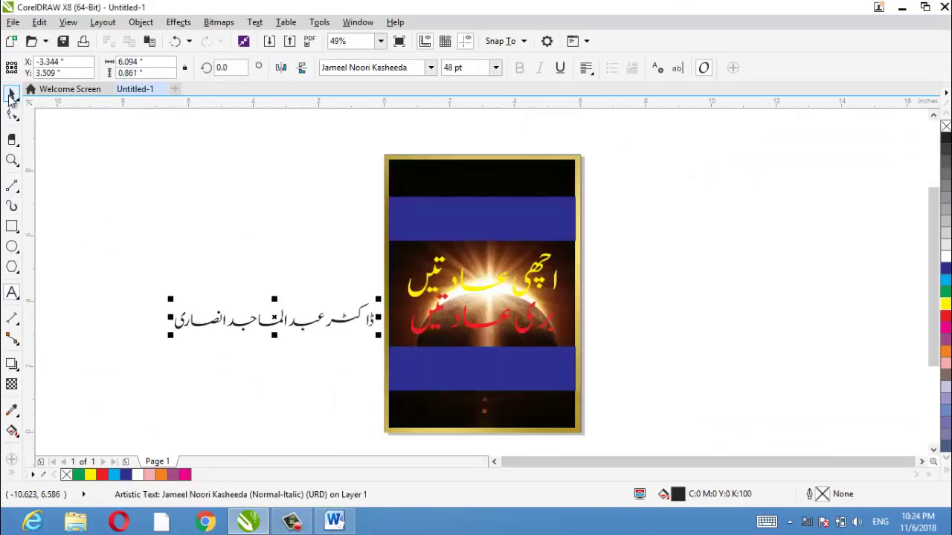
drag(287, 320, 552, 378)
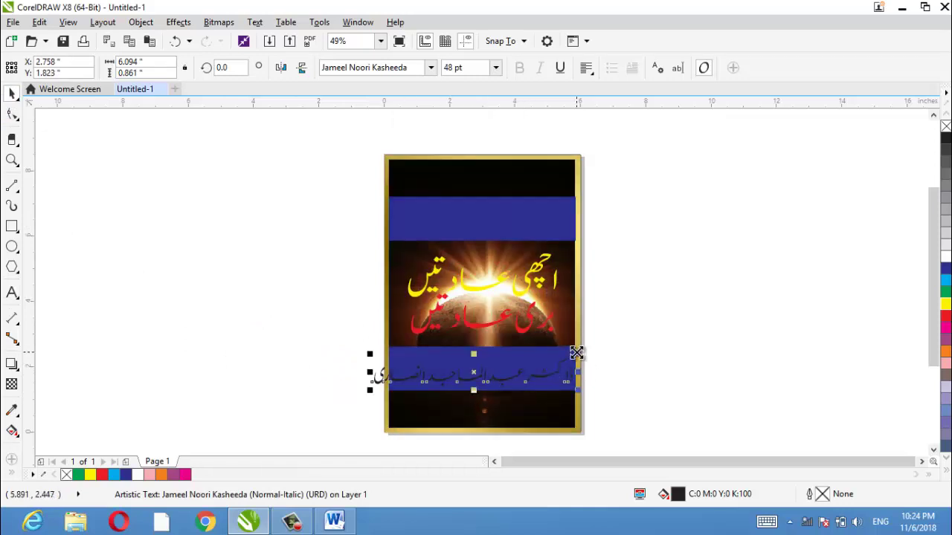
mouse_move(578, 355)
mouse_down()
mouse_move(539, 361)
mouse_move(533, 376)
mouse_up()
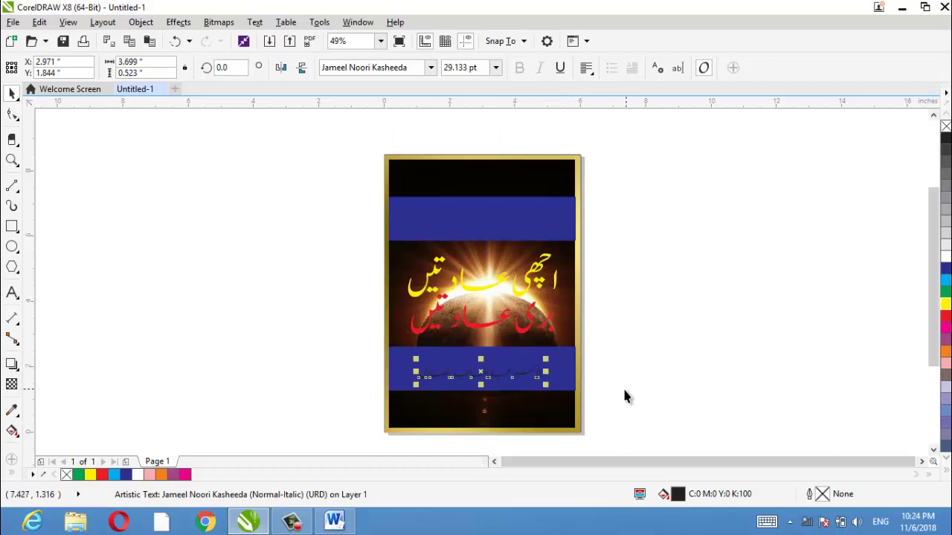
- Zoom in on the lower band, align a guide with the text baseline, and rotate the name slightly
key(z)
drag(405, 352, 562, 398)
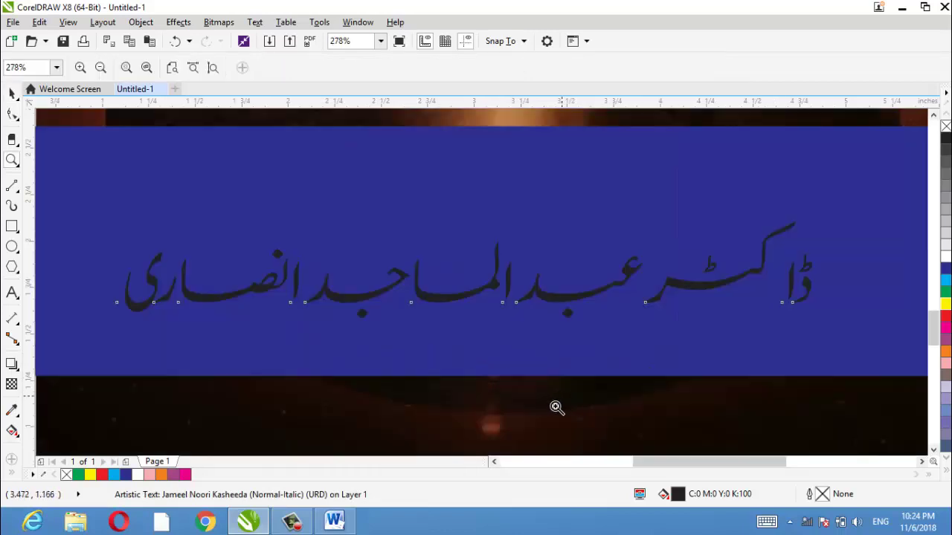
click(15, 100)
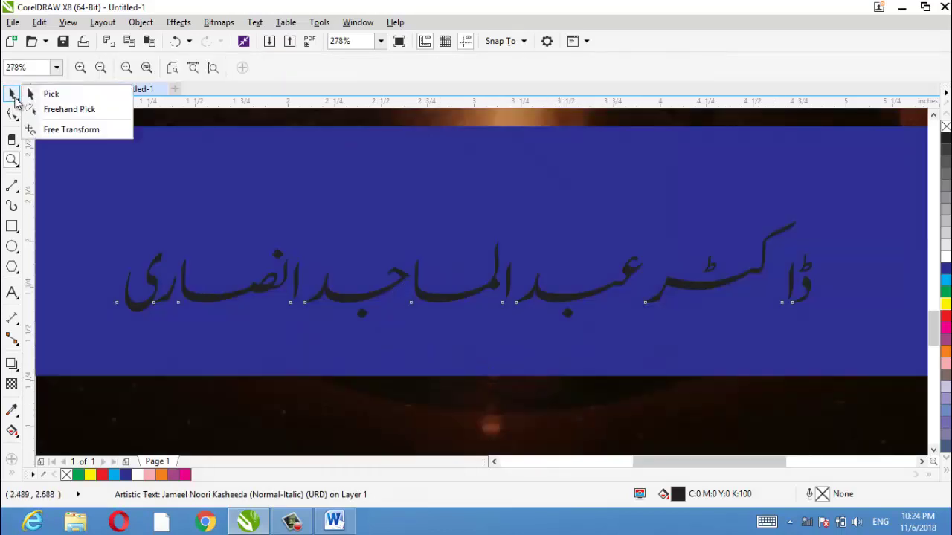
click(151, 97)
key(space)
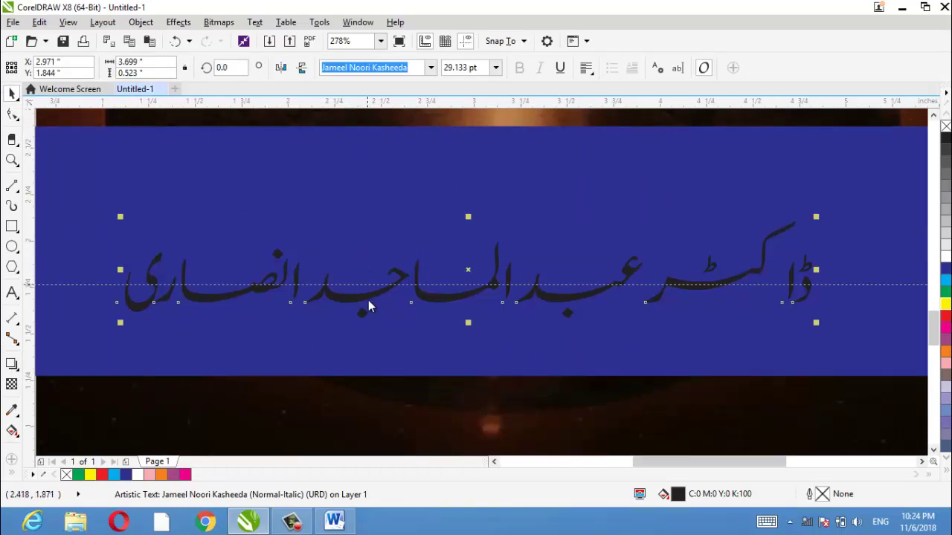
drag(368, 284, 370, 302)
click(489, 286)
click(467, 275)
drag(819, 218, 823, 248)
click(823, 217)
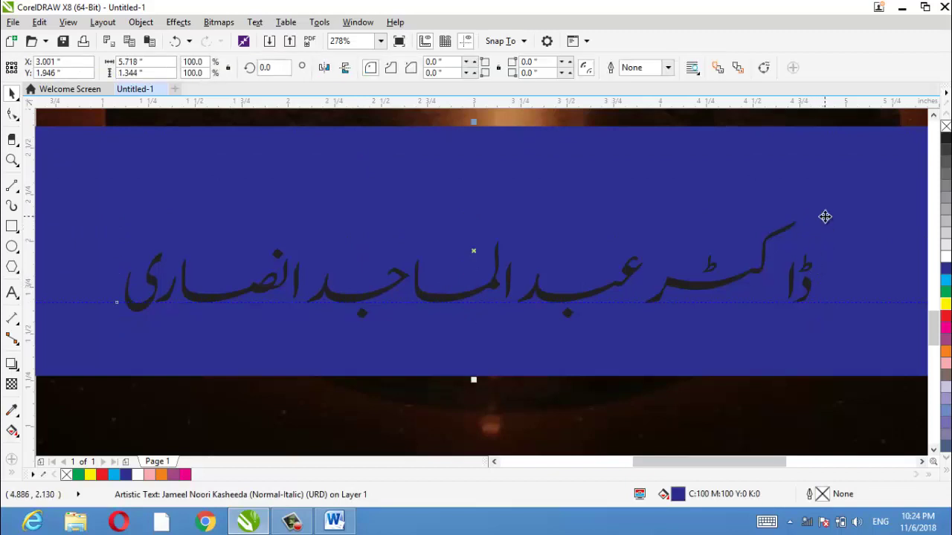
- Rotate the author's name back to level and stretch it taller
click(768, 260)
click(764, 261)
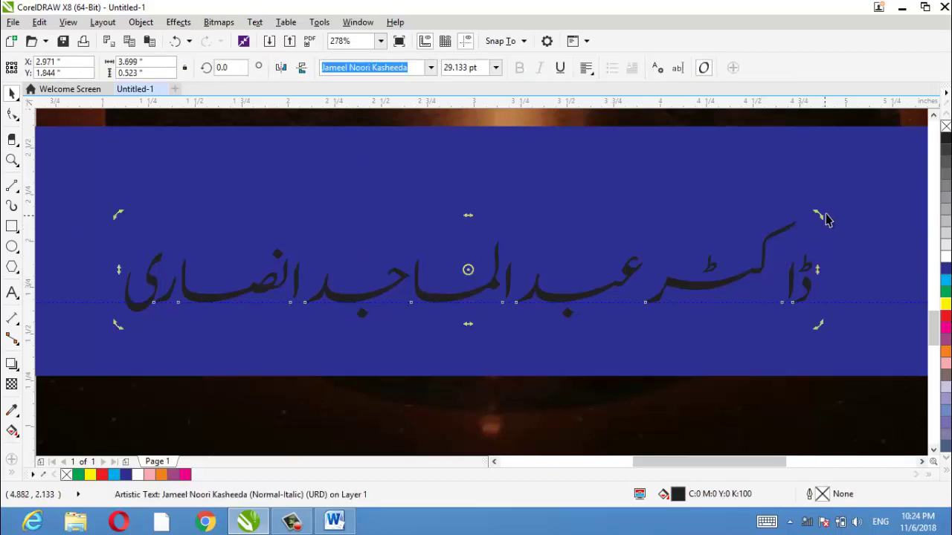
drag(824, 217, 828, 224)
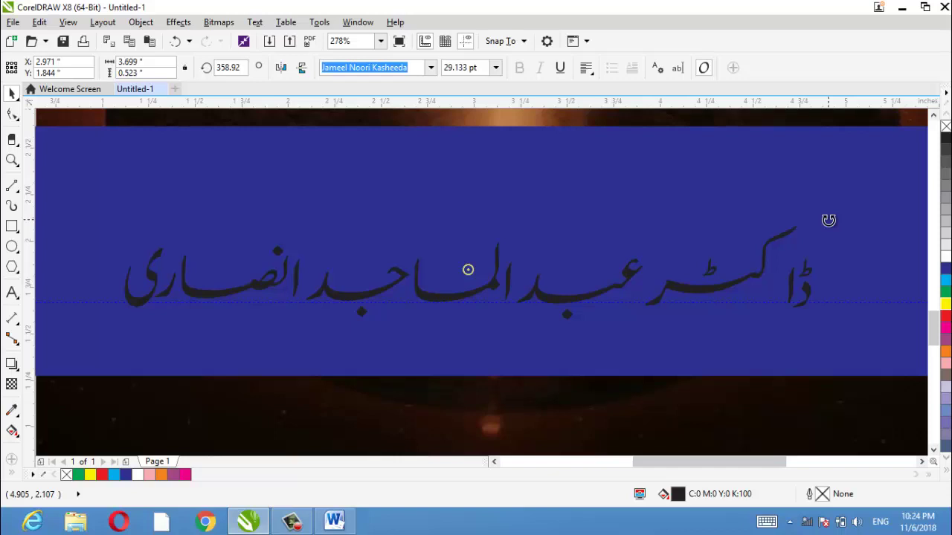
drag(828, 221, 831, 223)
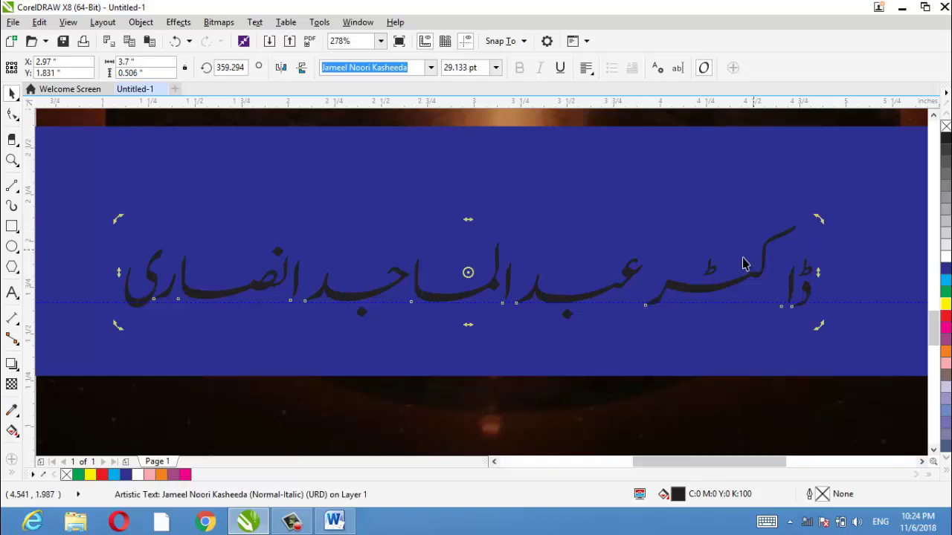
click(498, 249)
drag(469, 222, 476, 200)
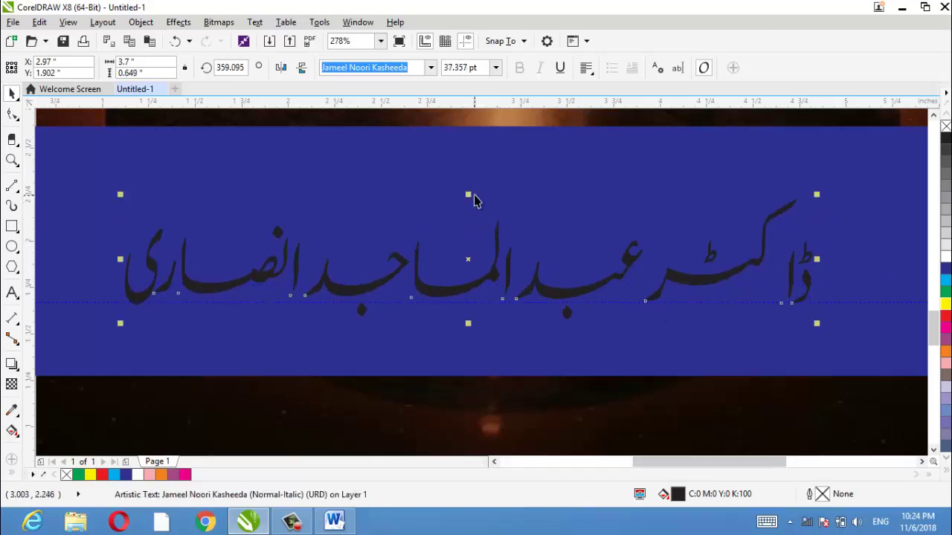
- Fill the author's name yellow and enlarge it to 38.623 pt within the blue band
click(946, 306)
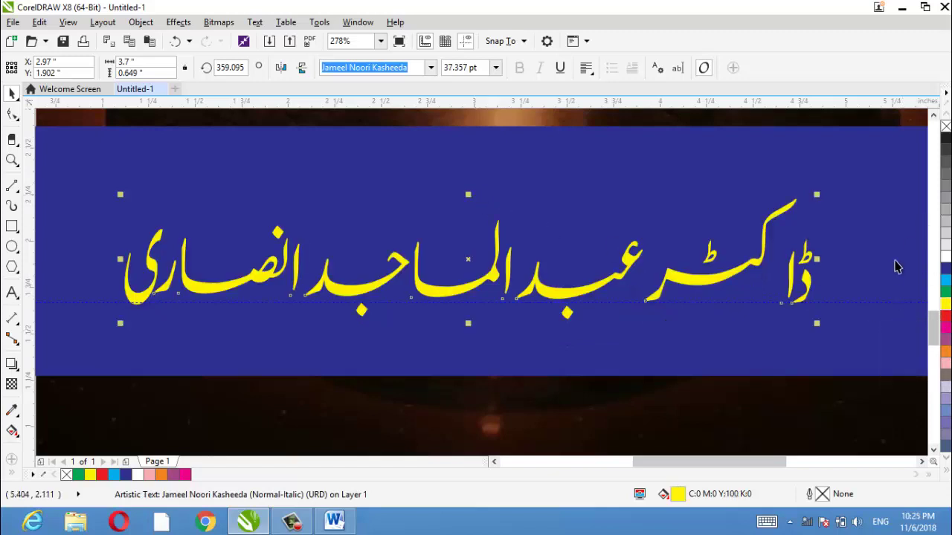
drag(818, 324, 828, 325)
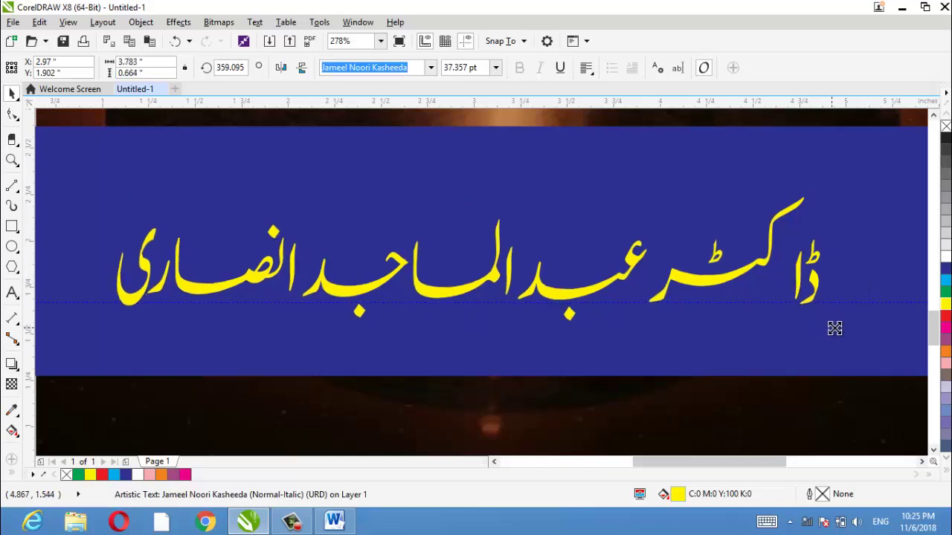
key(z)
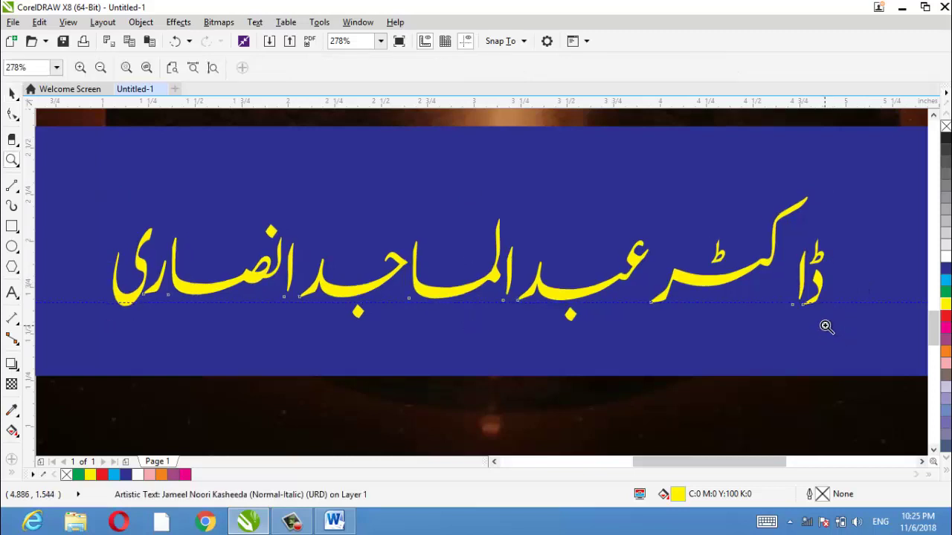
right_click(825, 325)
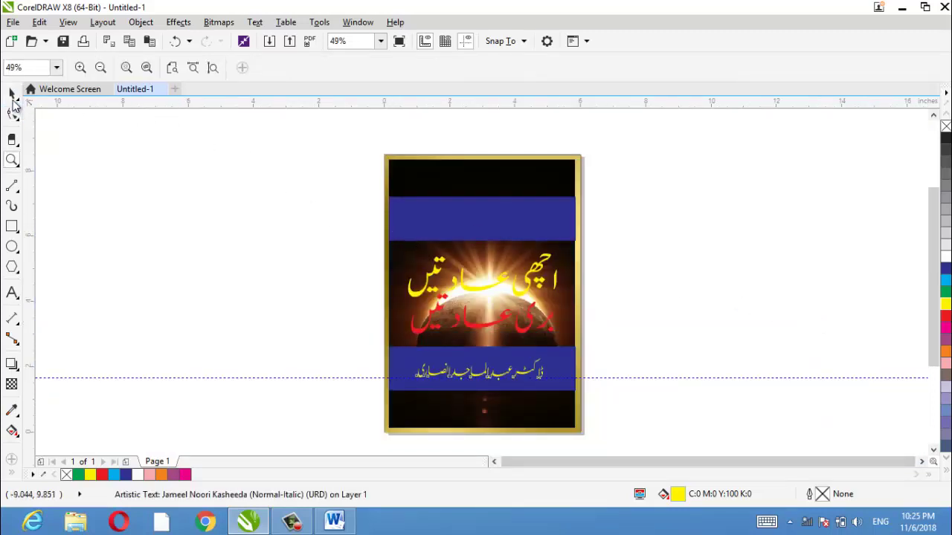
click(12, 93)
click(478, 353)
drag(548, 386, 559, 404)
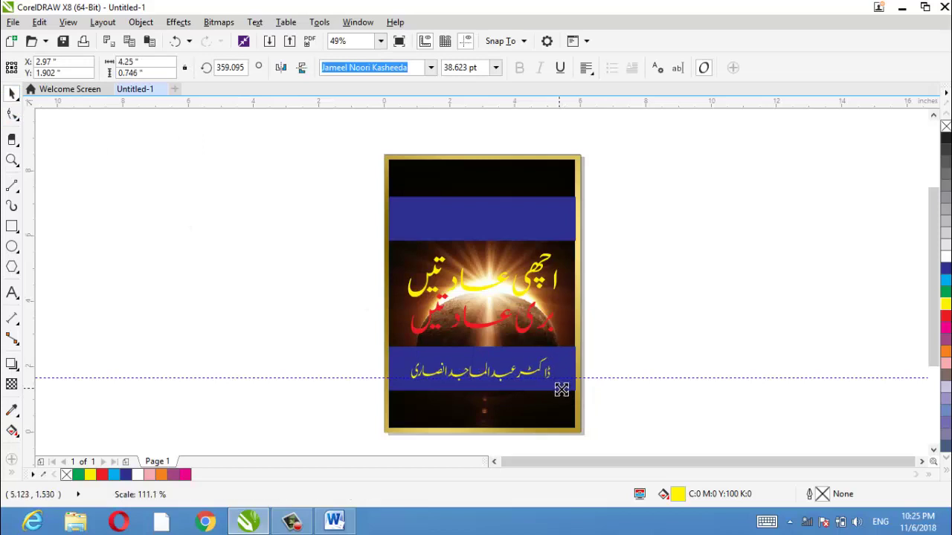
click(309, 300)
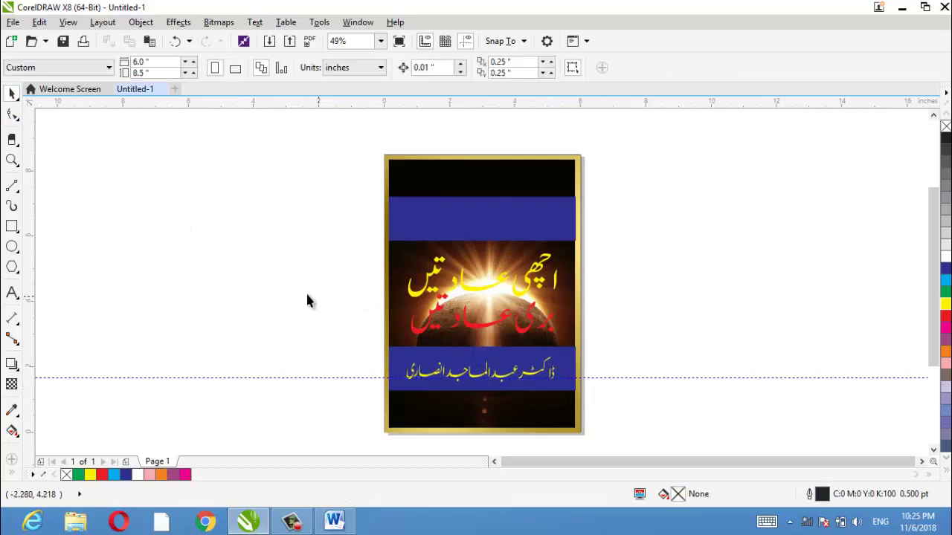
- Copy the first Urdu subtitle line from Word and paste it as 18 pt text beside the cover
click(12, 294)
click(334, 521)
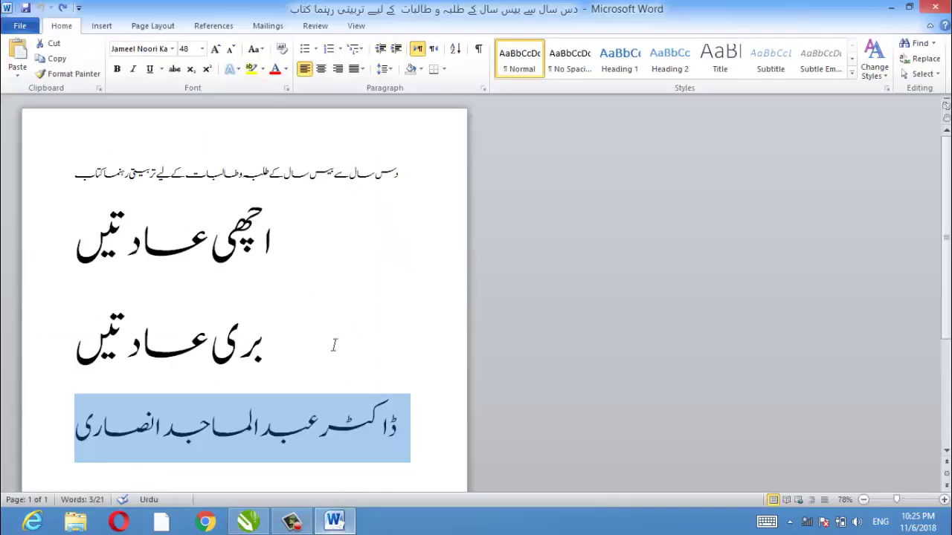
drag(73, 176, 400, 183)
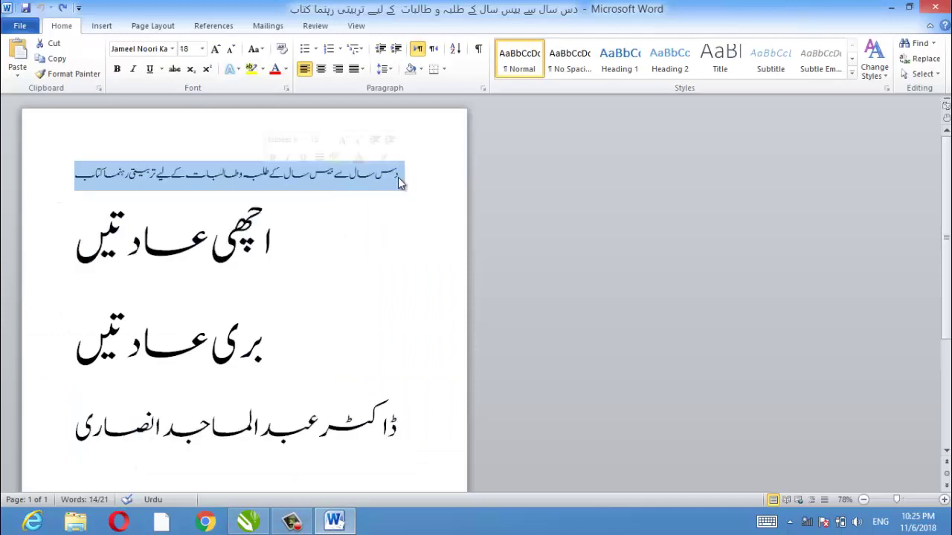
key(alt+Tab)
click(90, 252)
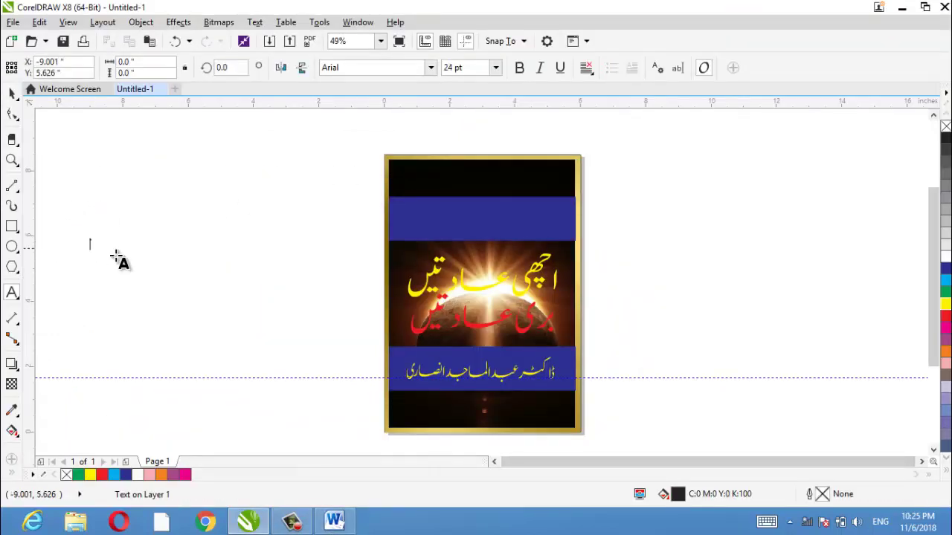
key(ctrl+v)
click(394, 375)
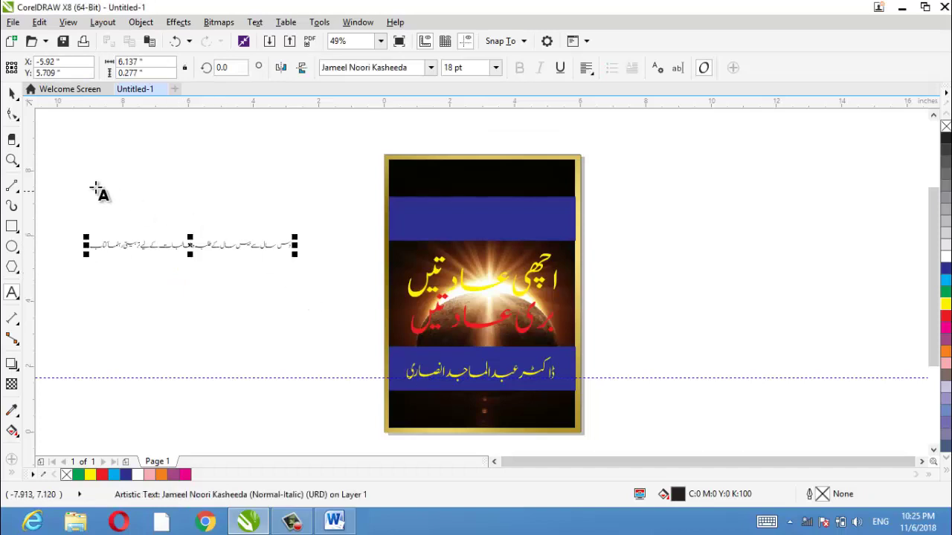
- Move the pasted subtitle onto the cover's upper blue band and zoom in there
key(ctrl+space)
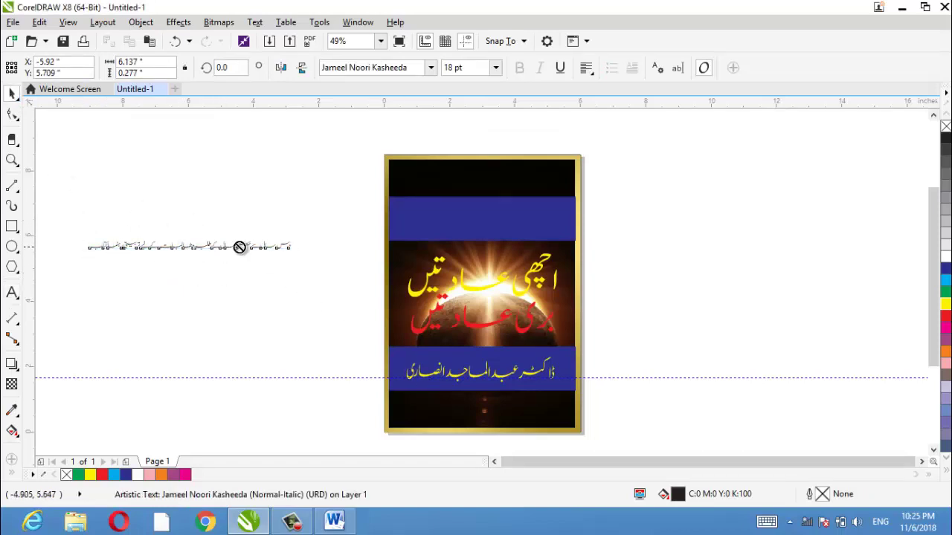
drag(240, 249, 520, 224)
key(z)
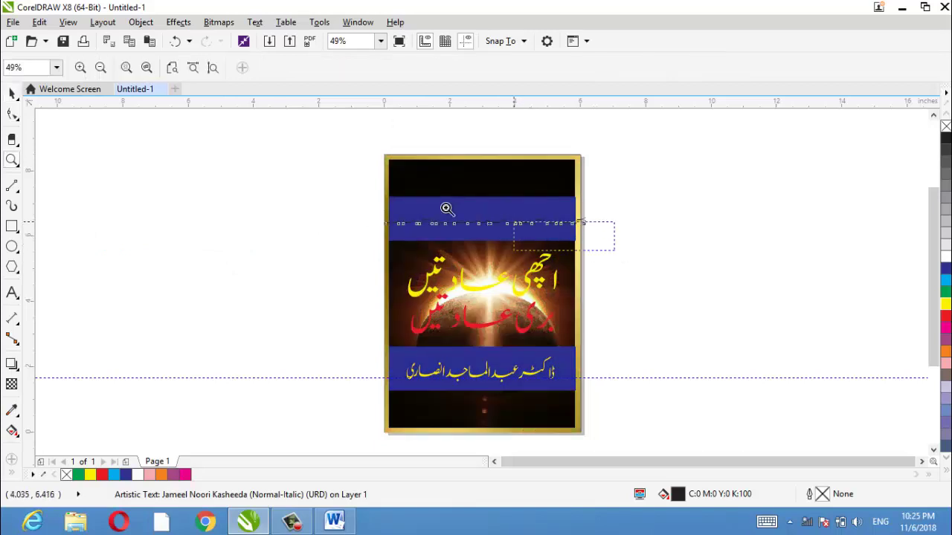
drag(614, 249, 343, 190)
- Break the subtitle into two lines mid-sentence and shift it right within the band
click(12, 93)
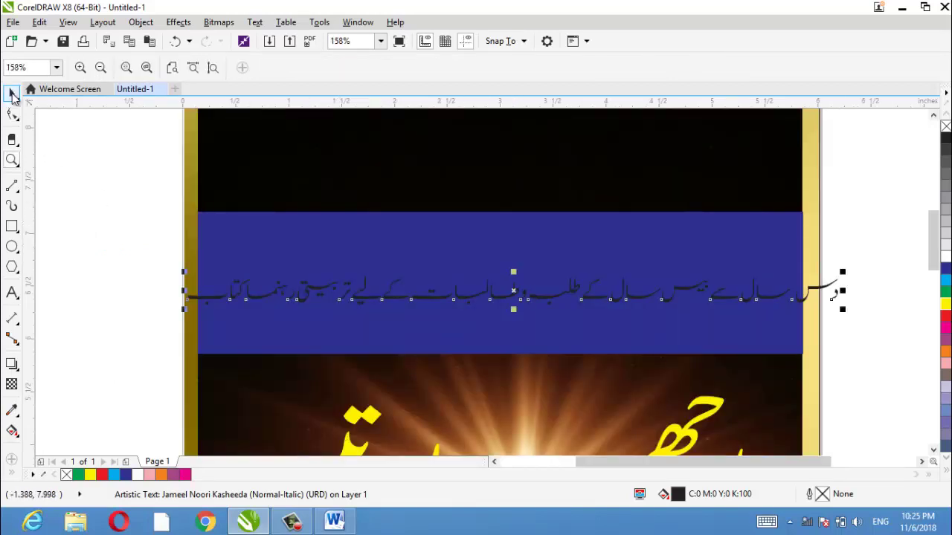
click(361, 298)
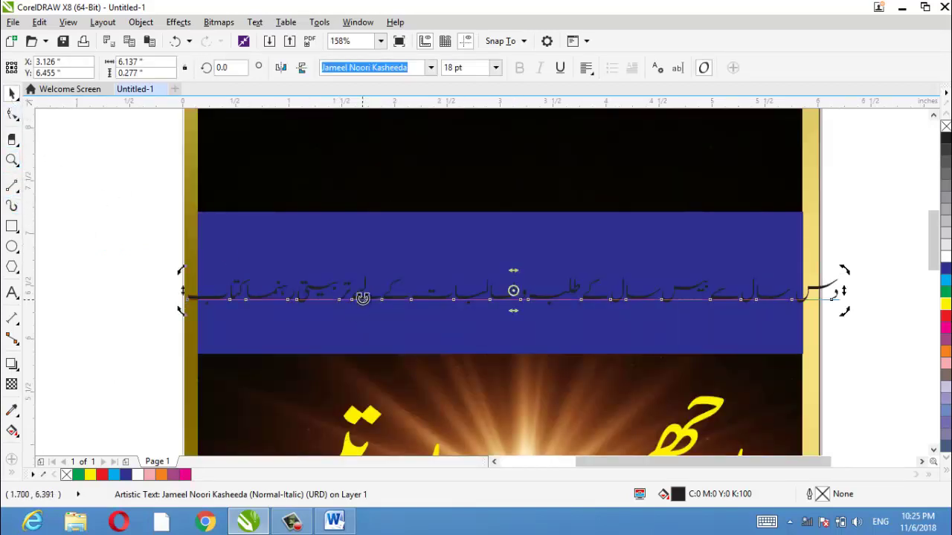
click(12, 292)
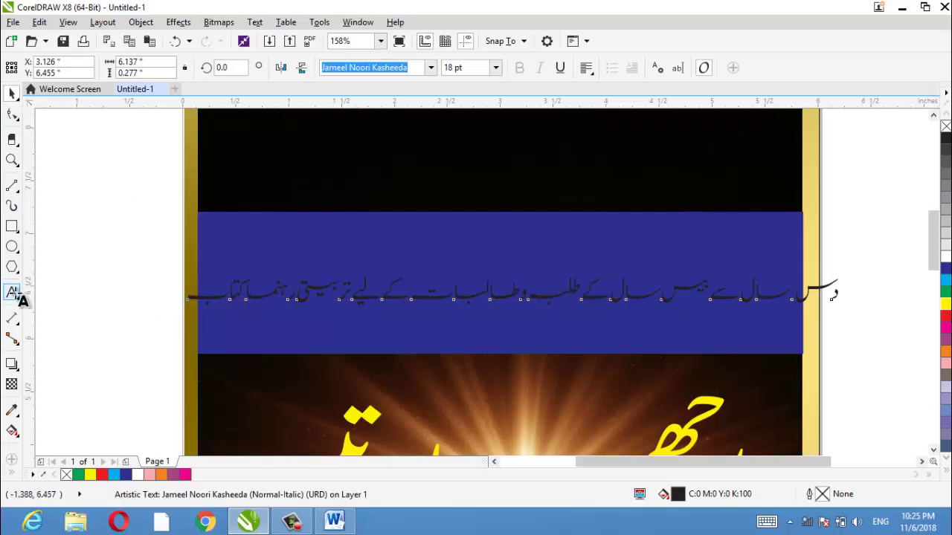
click(529, 299)
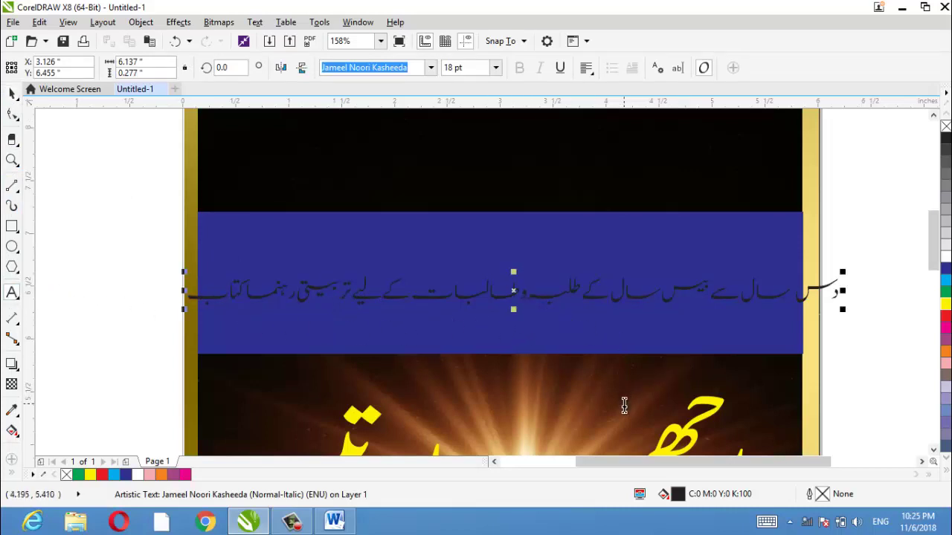
key(Return)
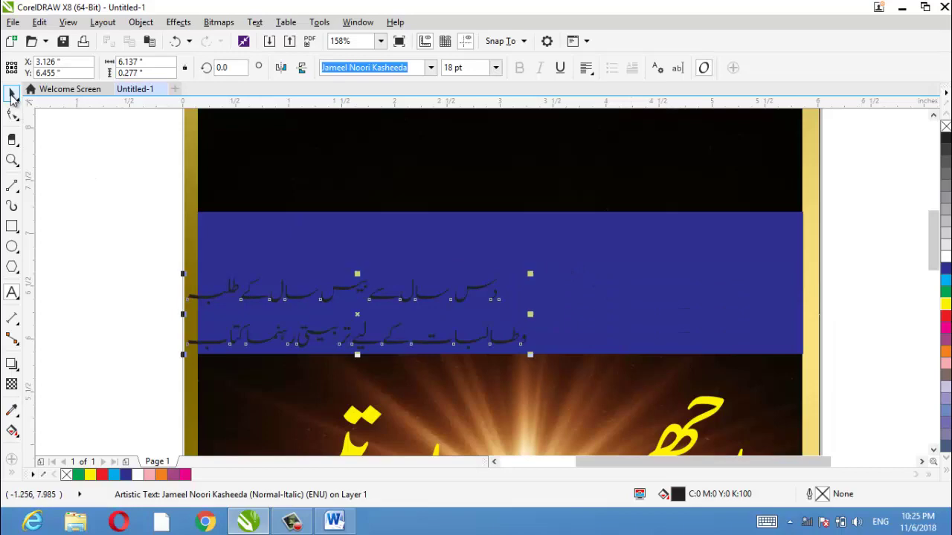
click(12, 93)
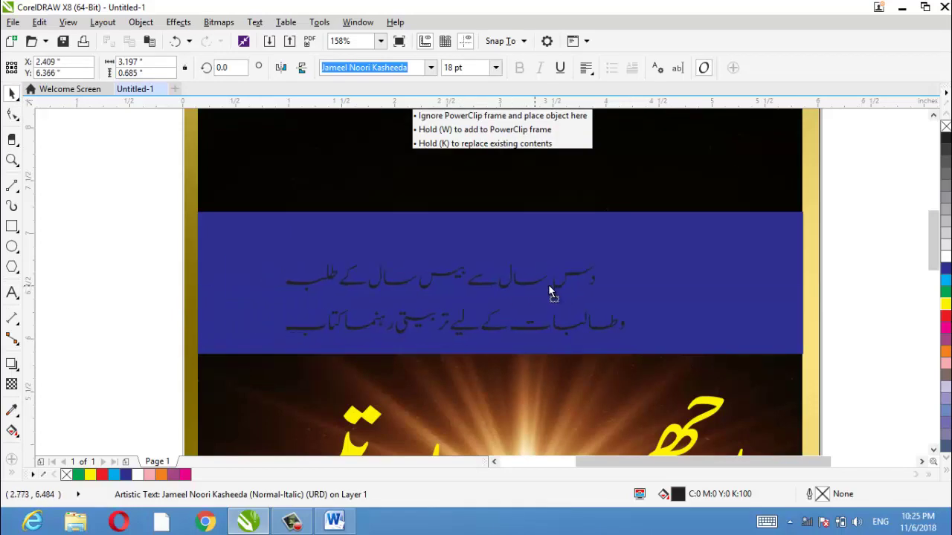
drag(437, 296, 560, 281)
click(496, 68)
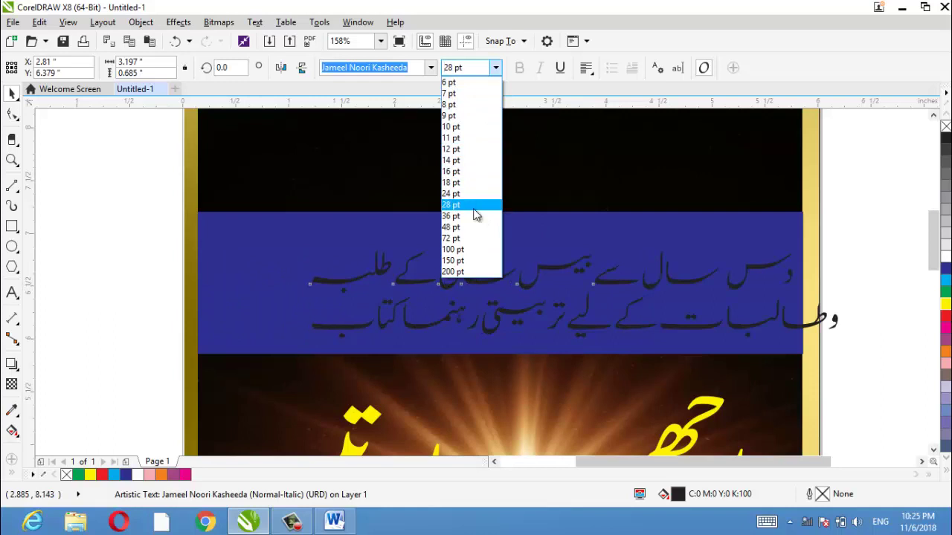
- Set the subtitle's font size to 24 pt
click(473, 205)
click(495, 68)
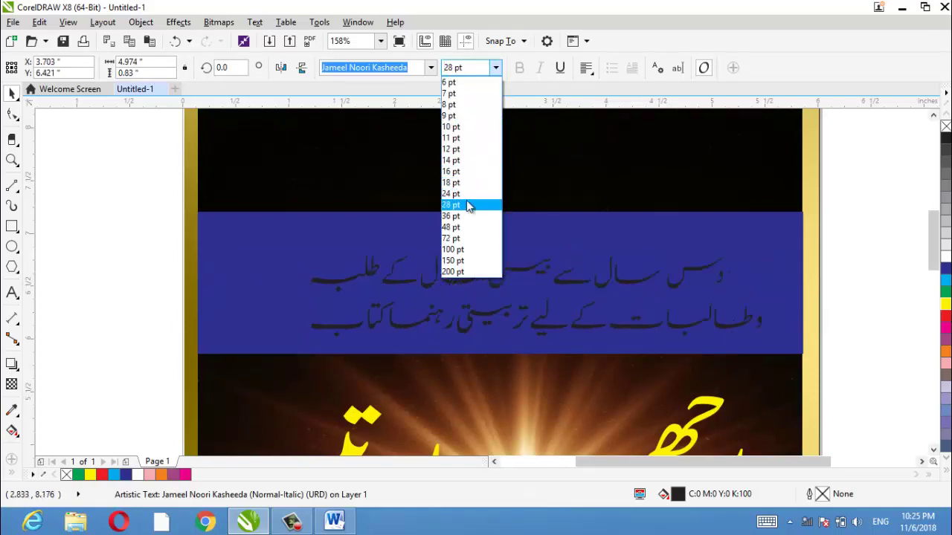
key(Up)
click(467, 195)
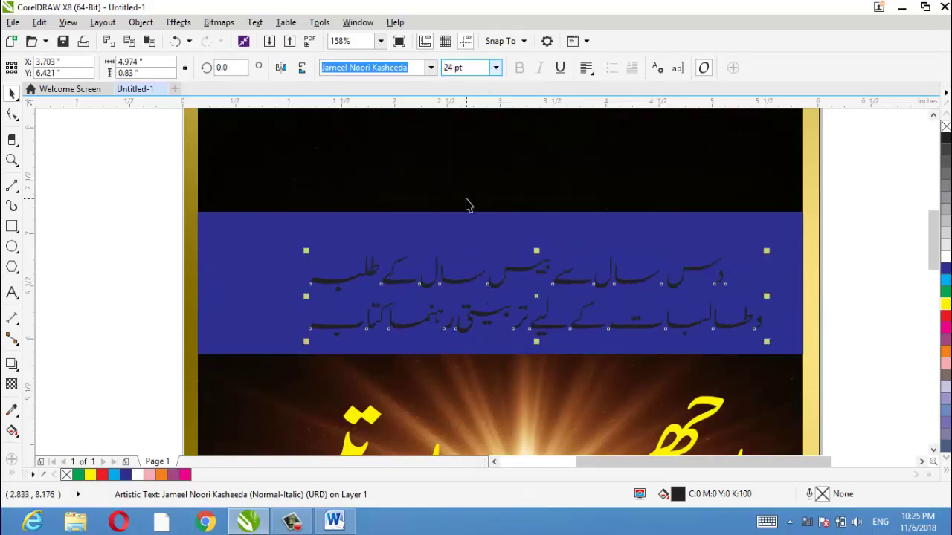
- Move the first subtitle line to the band's top right and the second toward the lower left
click(454, 277)
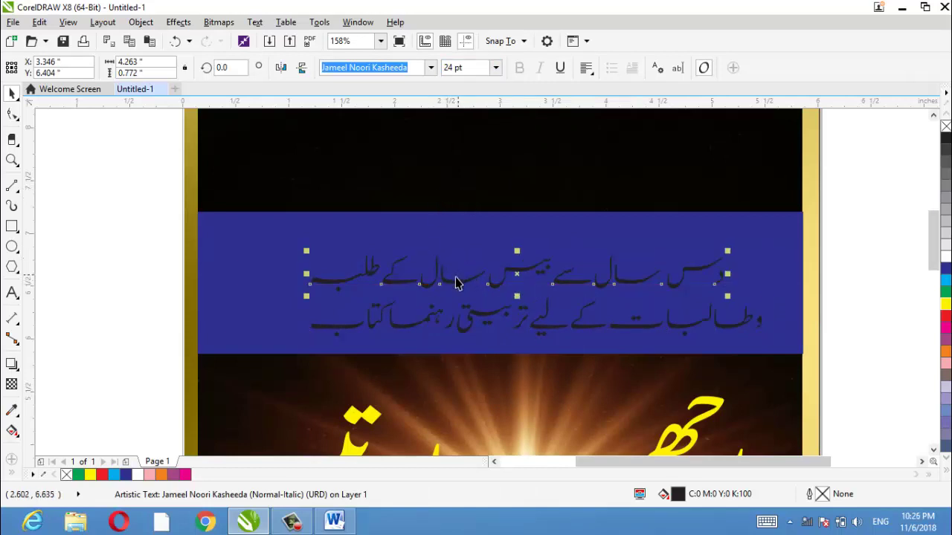
drag(494, 282, 759, 263)
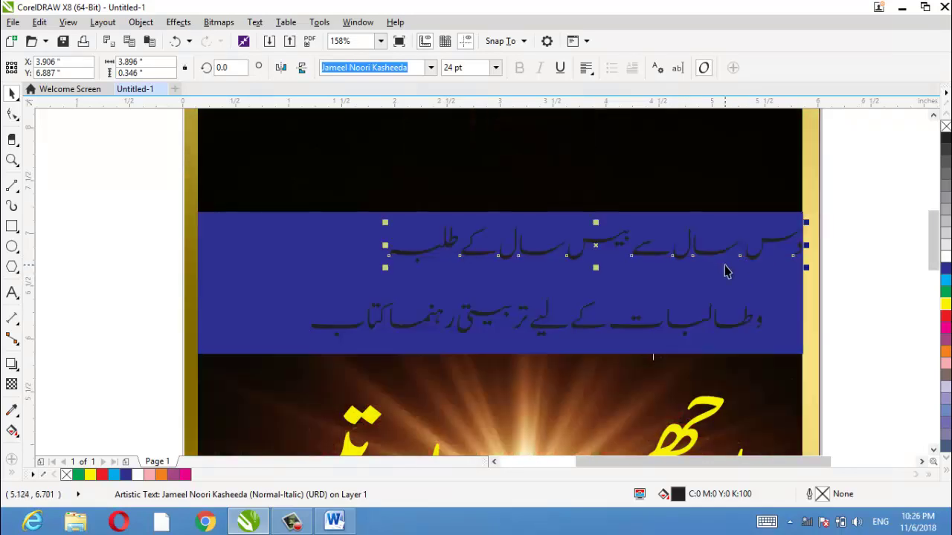
drag(625, 331, 575, 322)
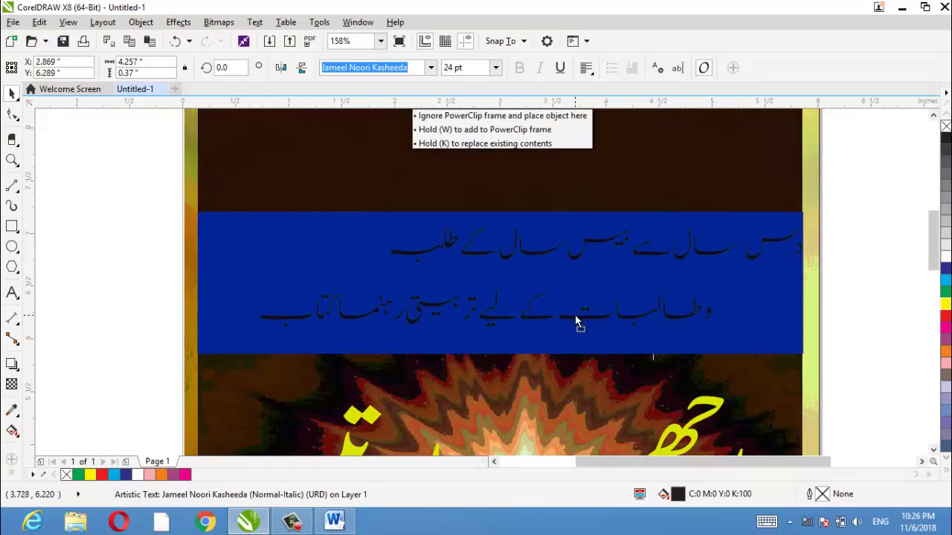
drag(575, 318, 514, 325)
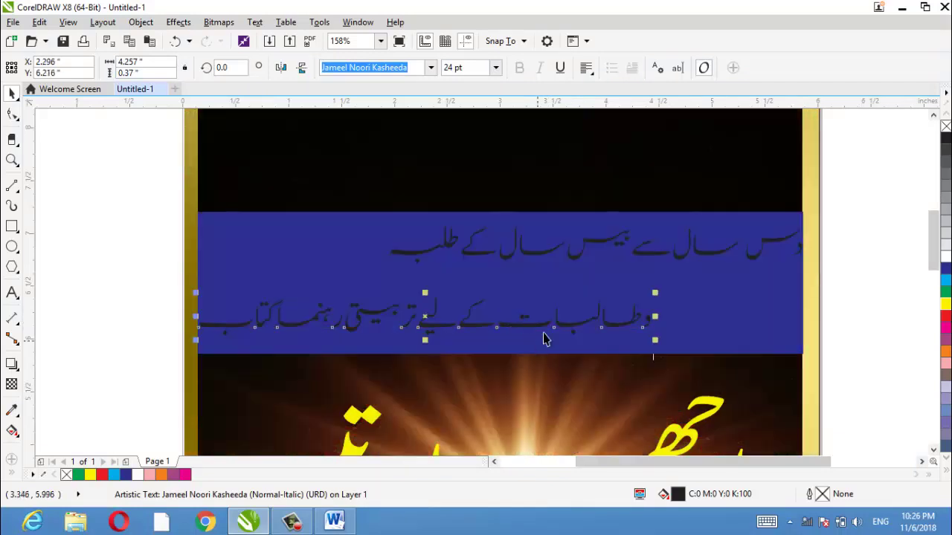
click(864, 227)
click(774, 247)
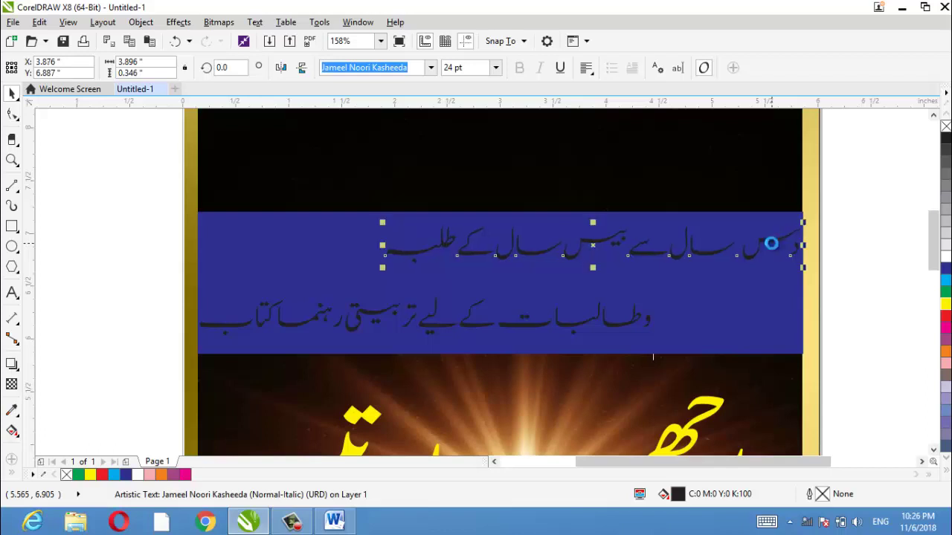
click(615, 331)
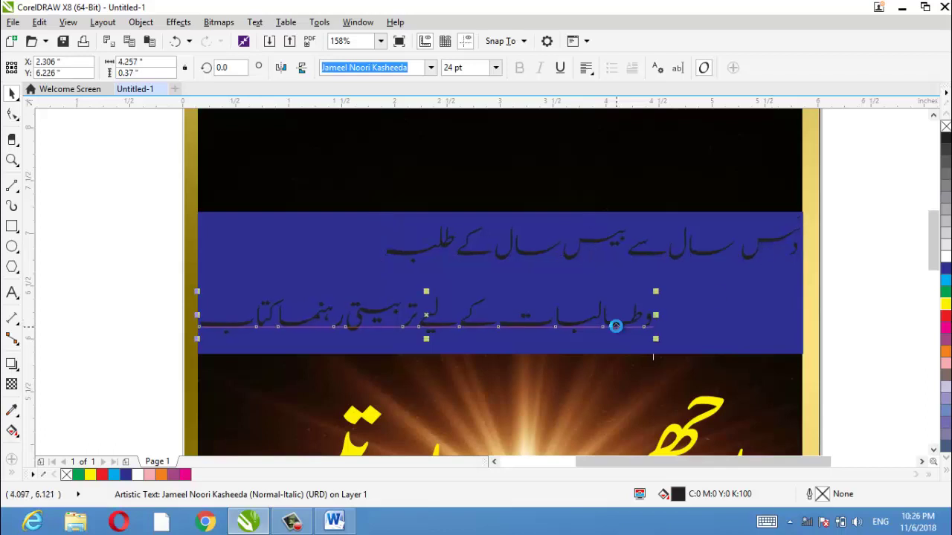
click(852, 303)
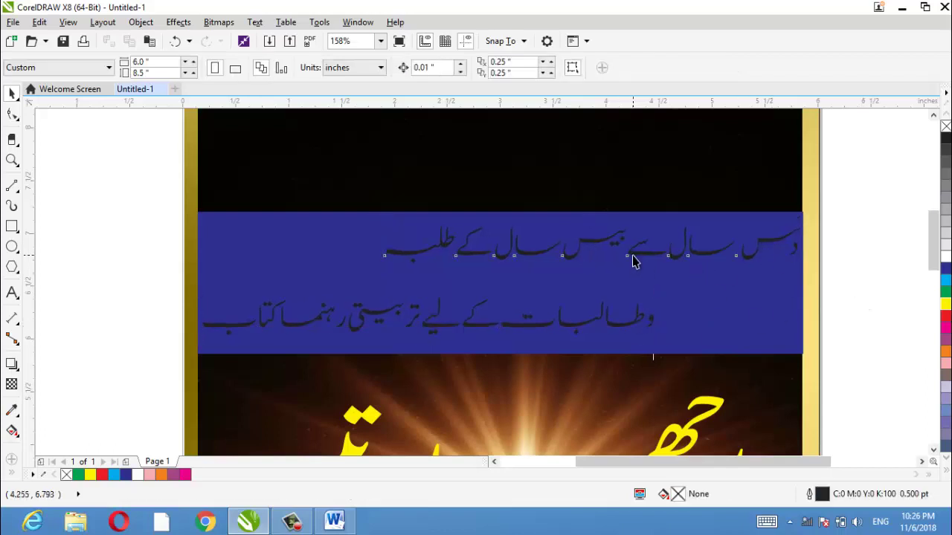
- Stretch both Urdu subtitle lines vertically to make them taller
click(631, 260)
drag(591, 270, 591, 276)
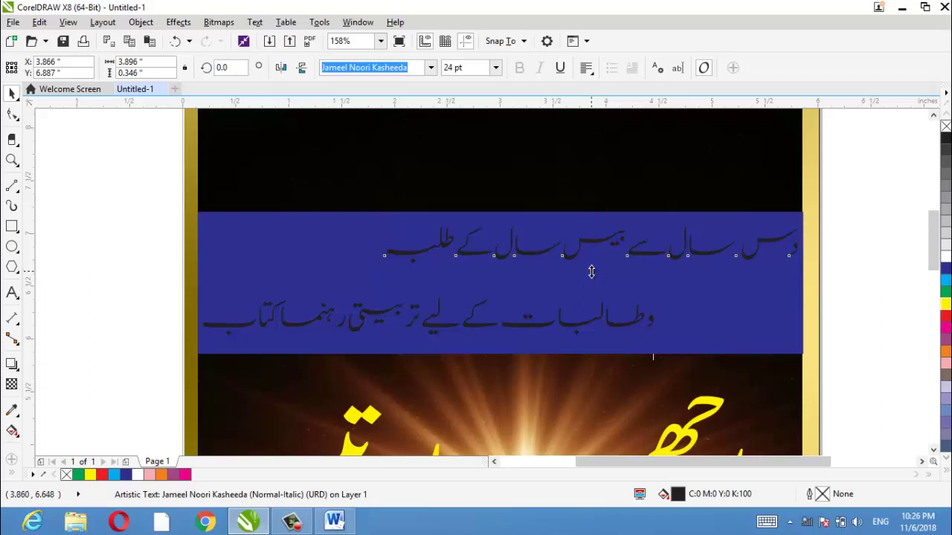
click(460, 327)
drag(427, 341, 428, 353)
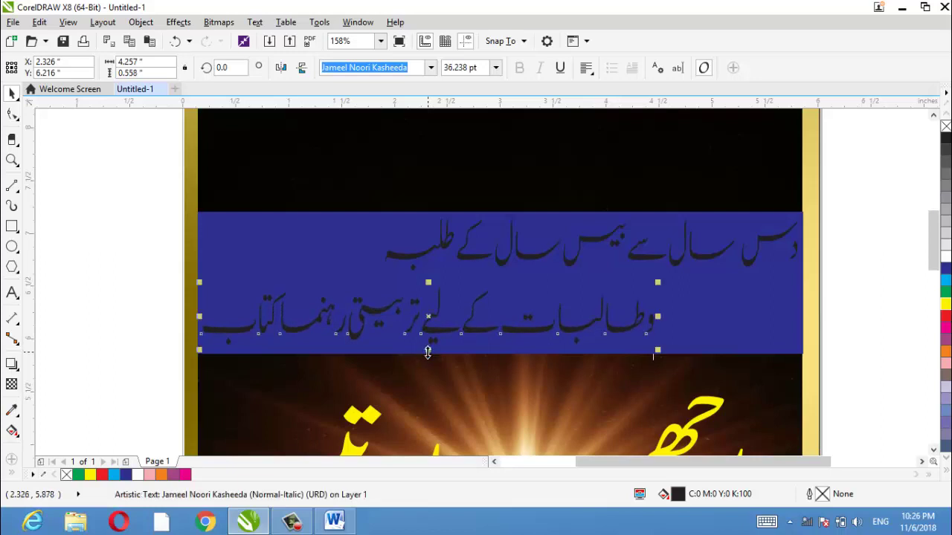
- Fill both subtitle lines and the author's name white, then zoom out to the whole cover
click(946, 293)
click(945, 279)
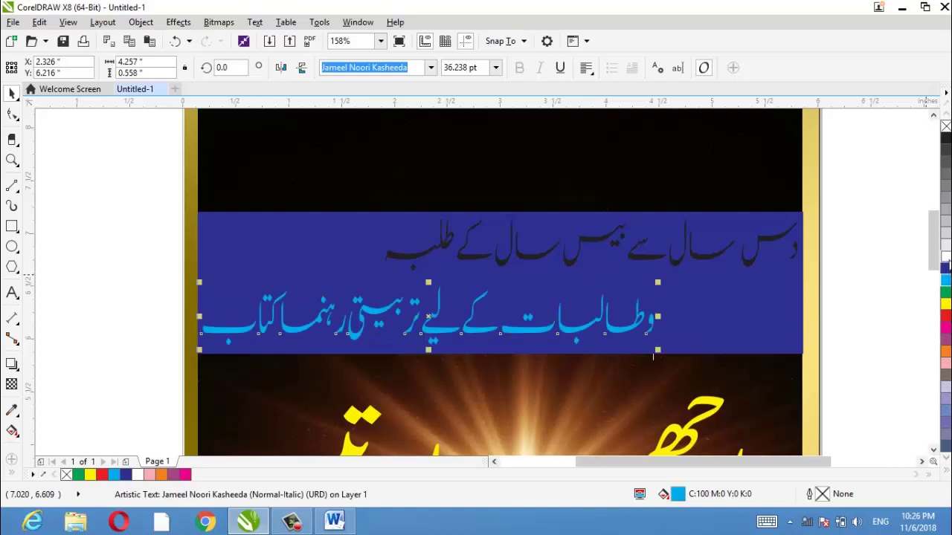
click(946, 257)
click(761, 246)
click(945, 256)
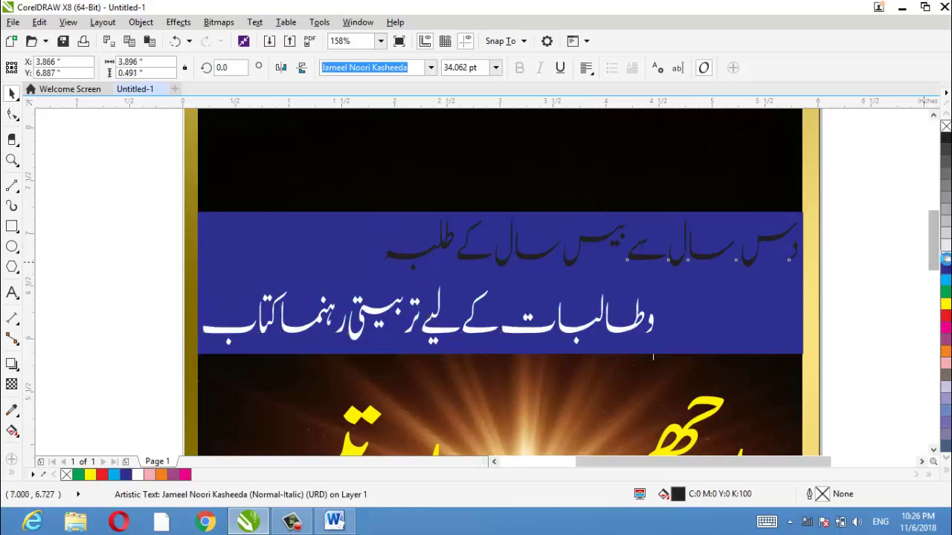
drag(935, 260, 935, 333)
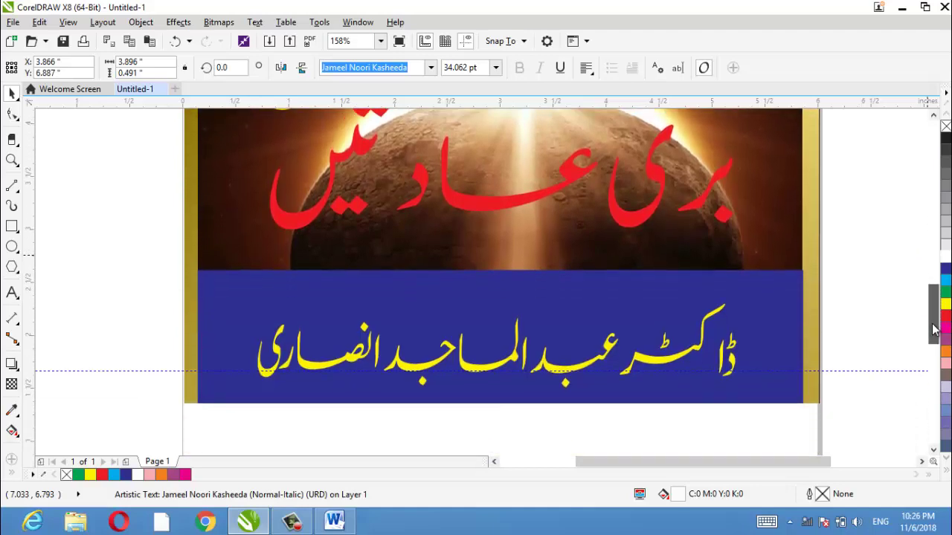
click(729, 349)
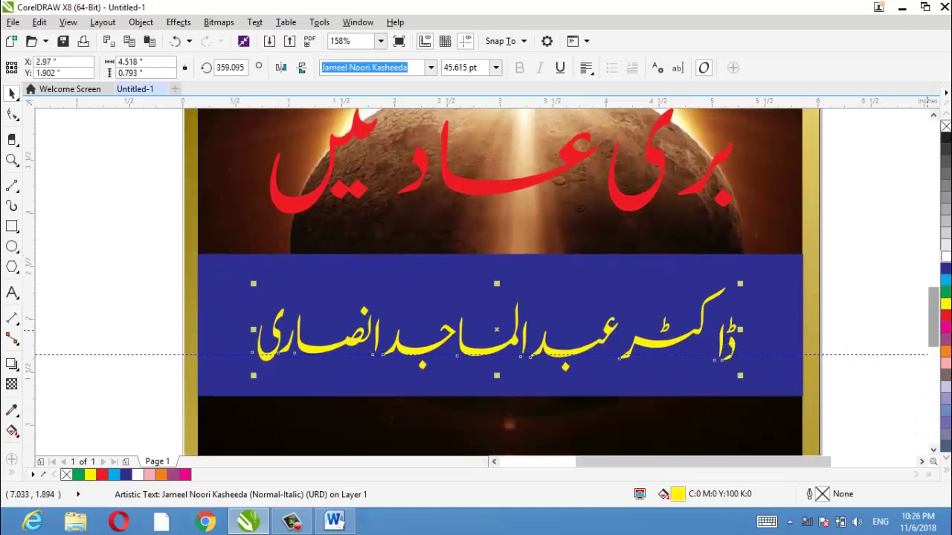
click(944, 257)
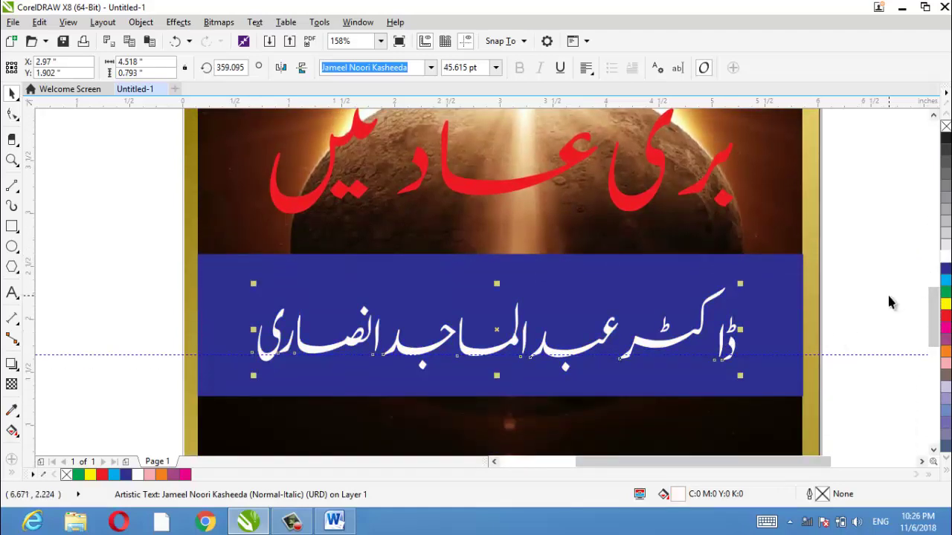
key(z)
key(shift+F4)
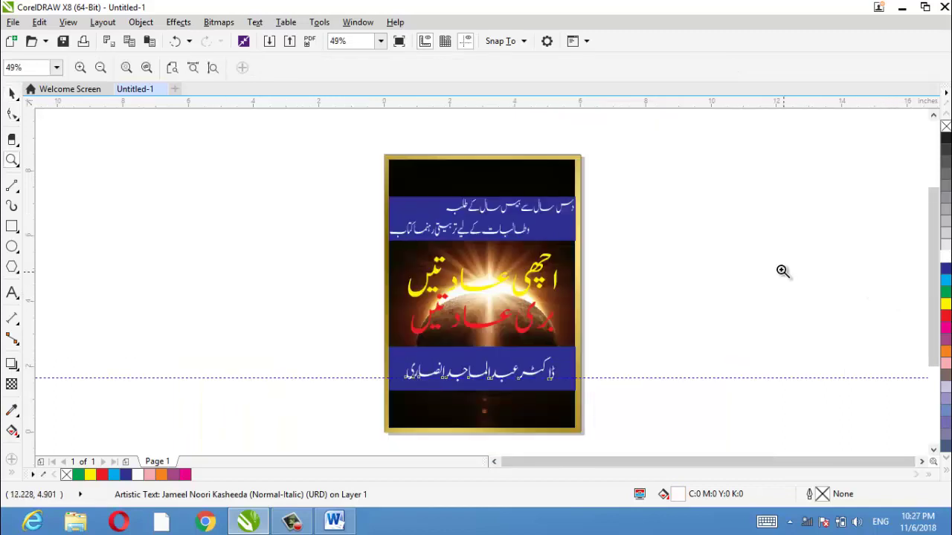
- Save the cover as CDR file 'diamond study subscriber' in the Videos library
click(12, 92)
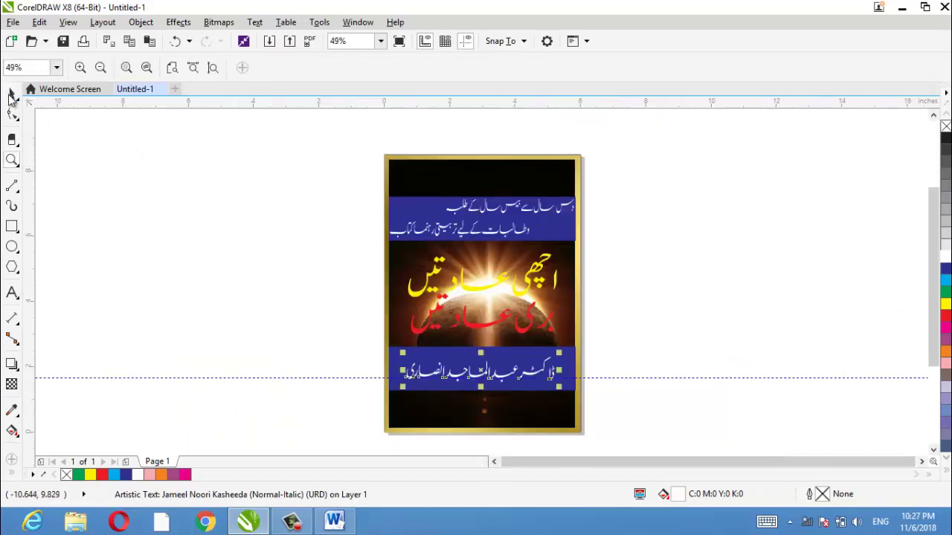
click(14, 22)
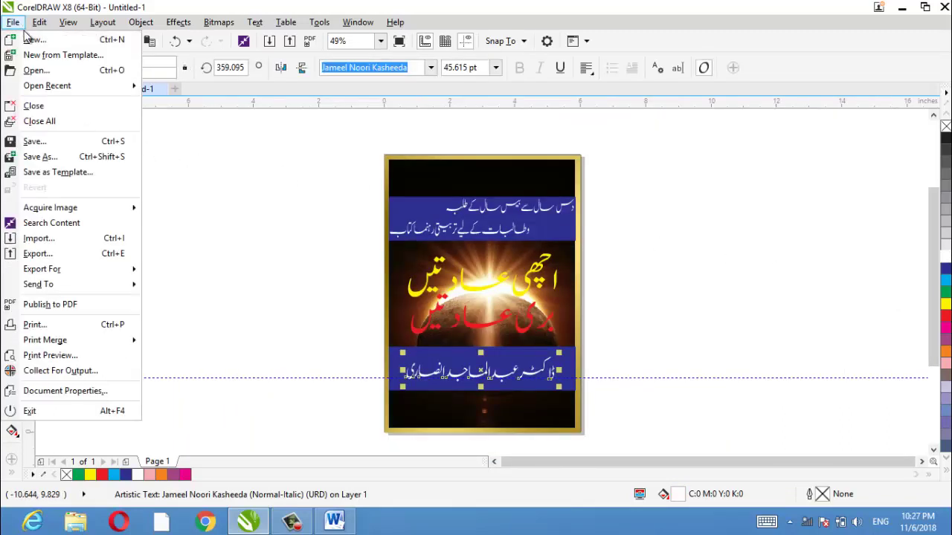
click(55, 158)
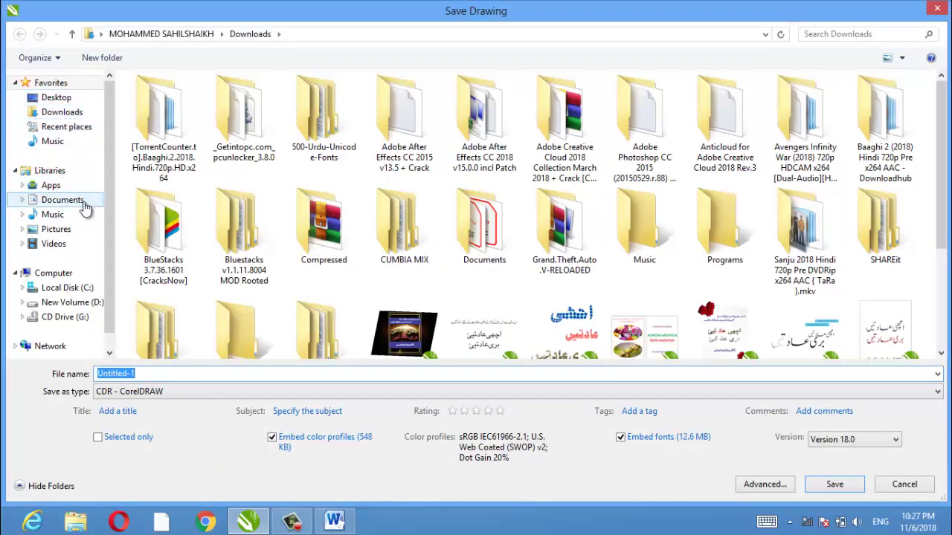
click(81, 244)
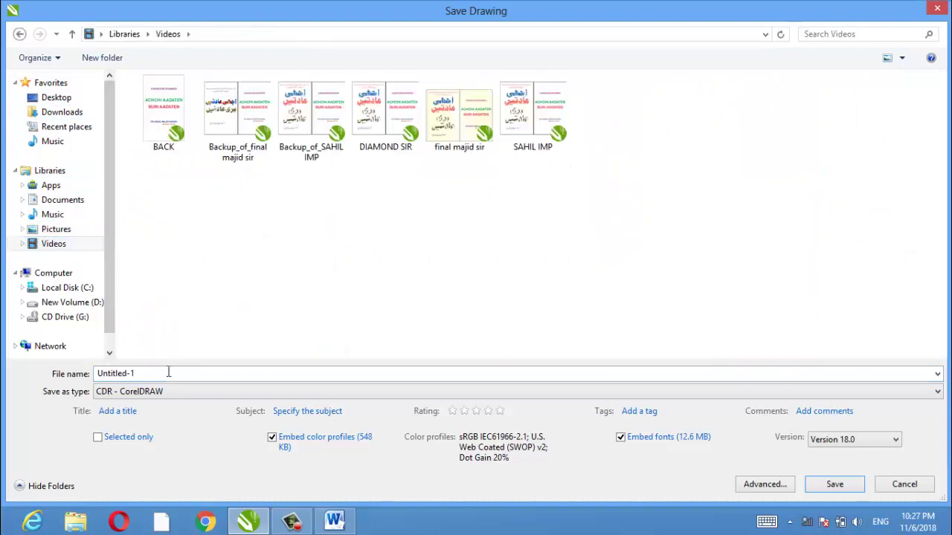
click(104, 374)
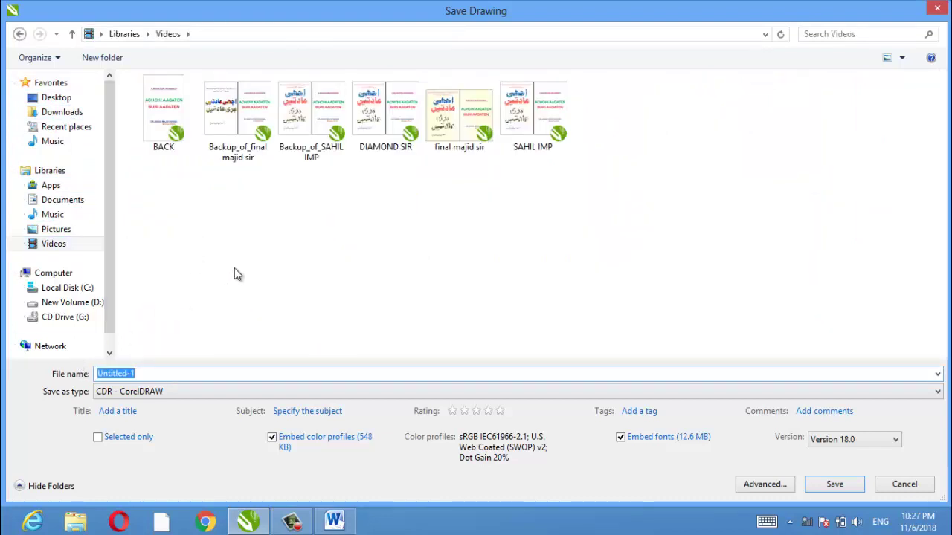
text(diamond stud)
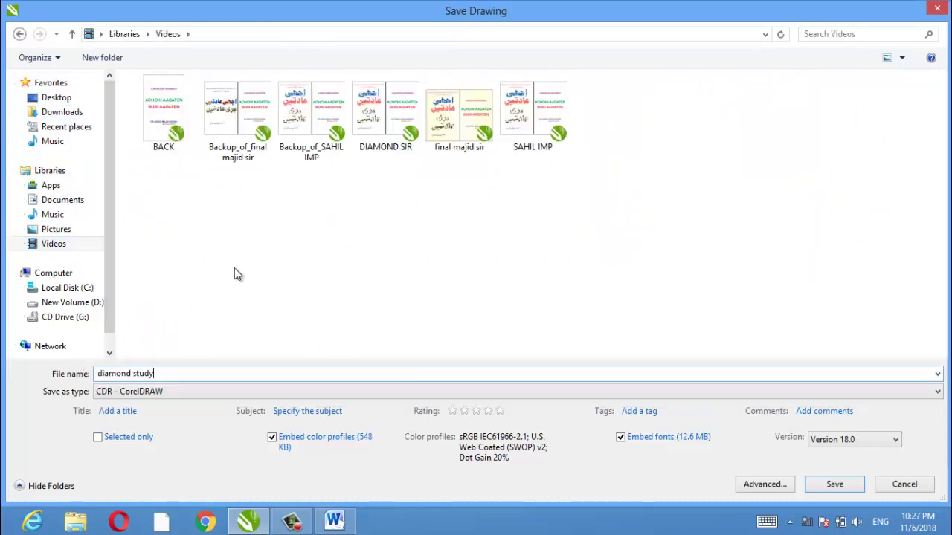
text(y )
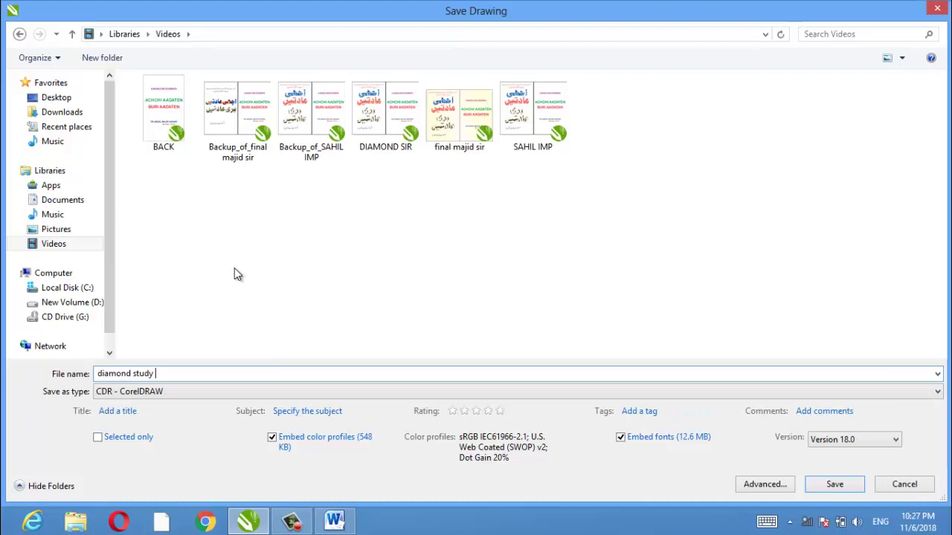
text(sub)
text(scriber)
click(856, 488)
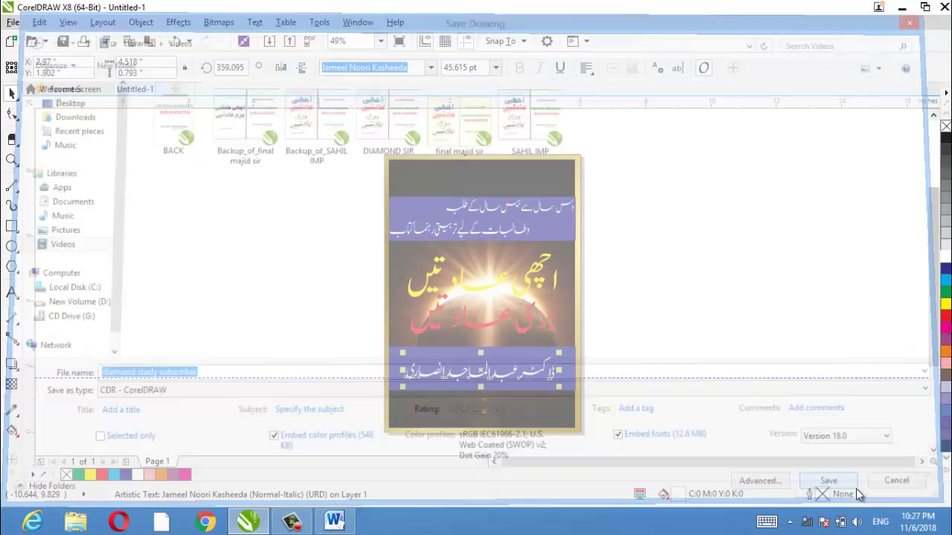
click(698, 419)
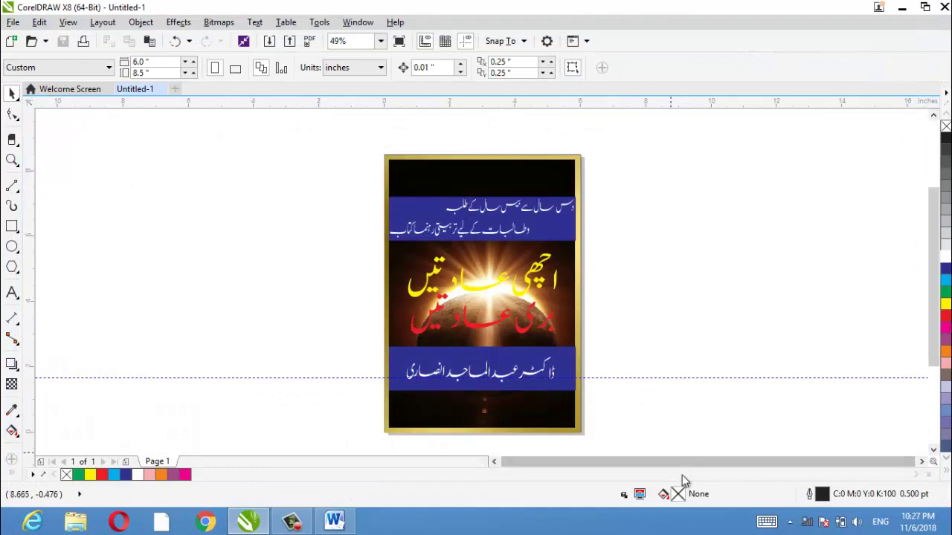
- Export the cover to Pictures as PNG 'diamond study subscriber' with RGB Color (24-bit) mode
click(12, 24)
mouse_move(41, 269)
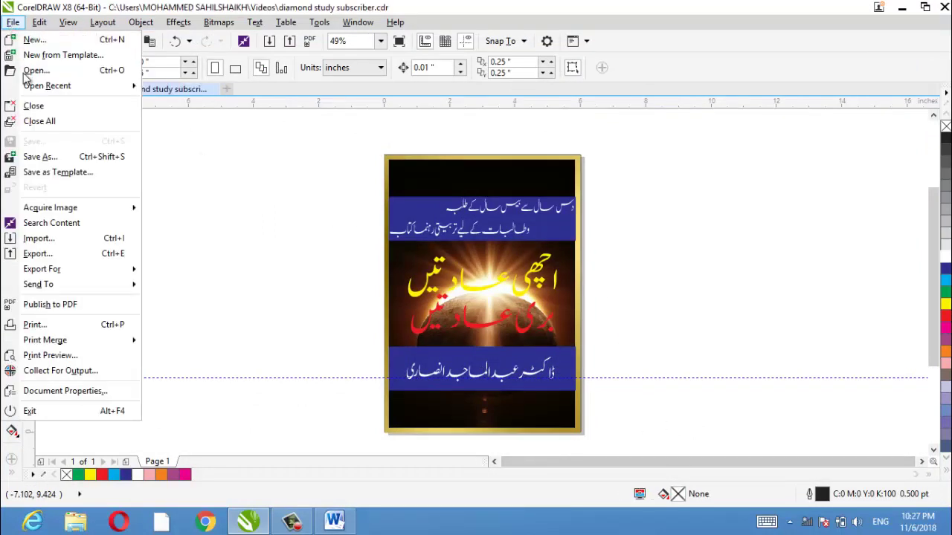
click(57, 254)
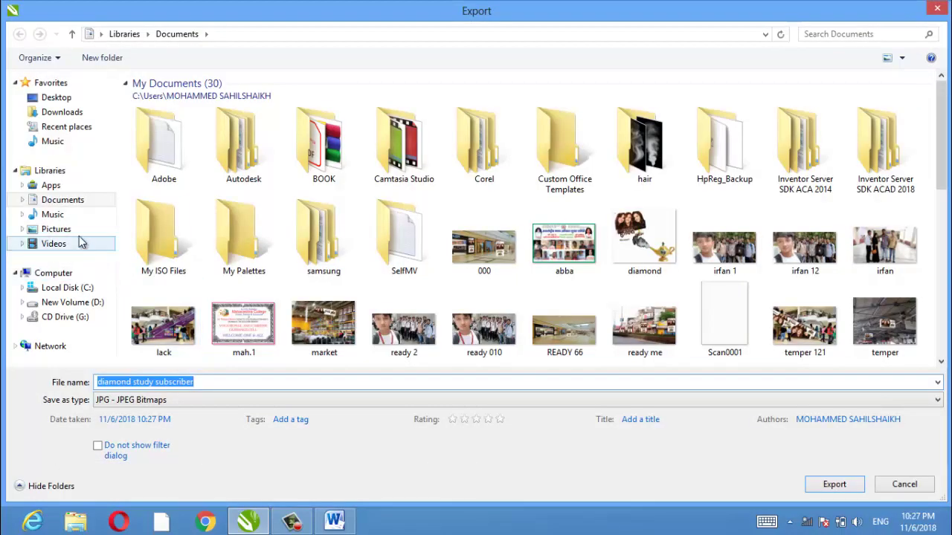
click(74, 229)
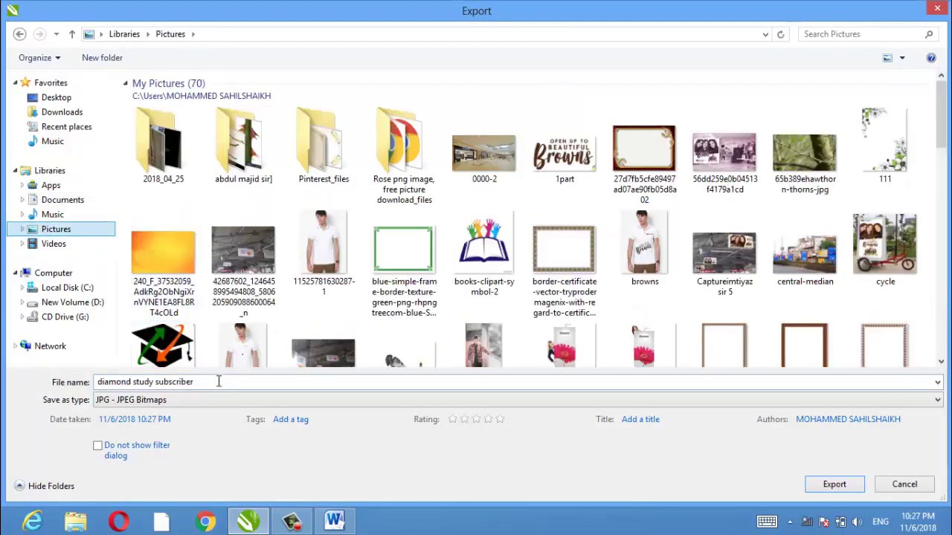
click(295, 402)
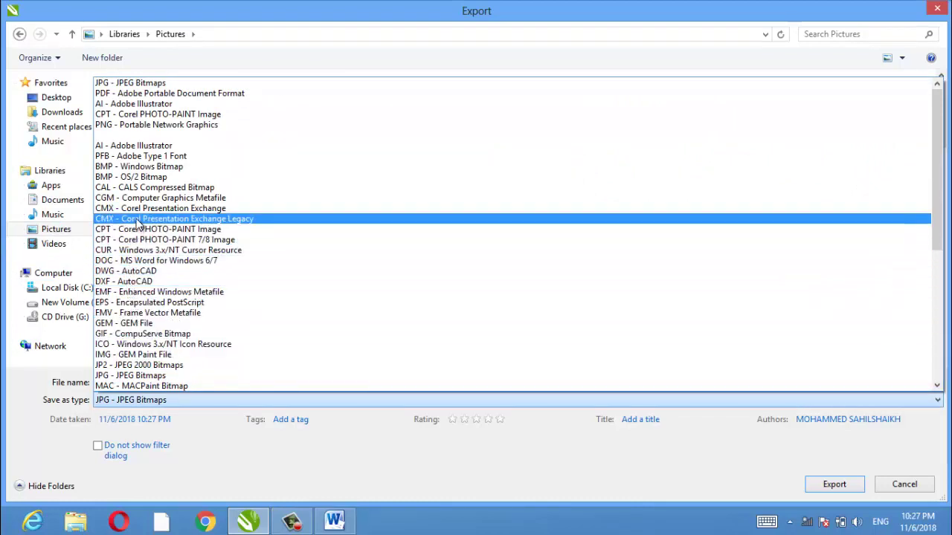
scroll(145, 294, down, 1)
scroll(141, 327, down, 2)
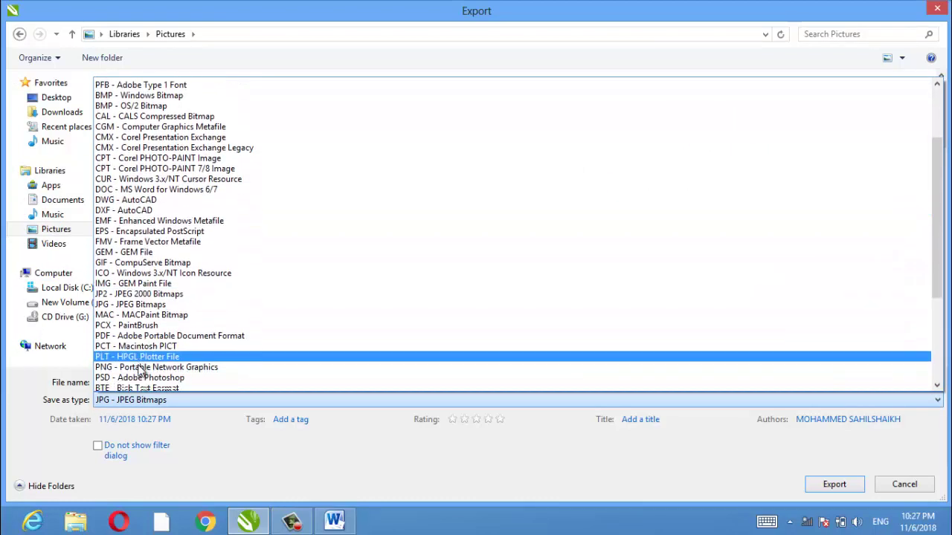
scroll(133, 363, down, 1)
click(130, 344)
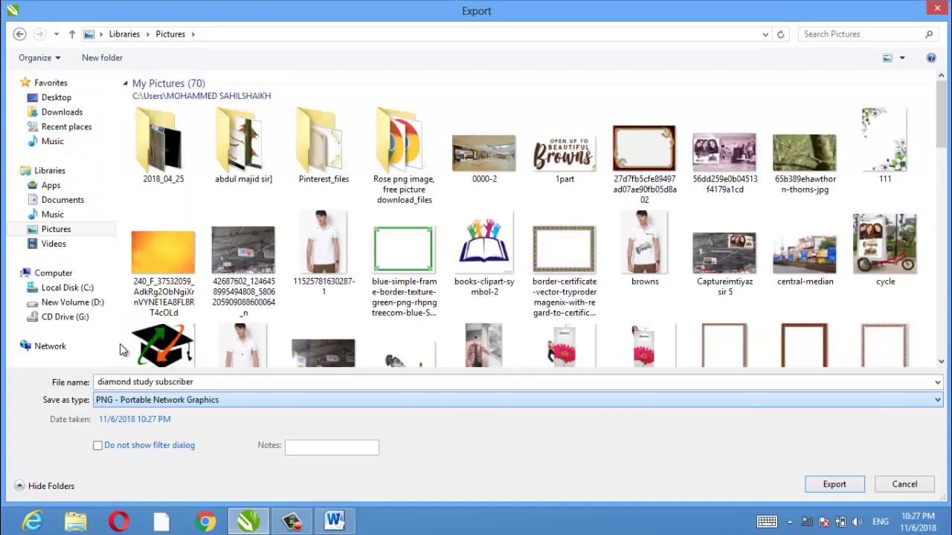
click(834, 485)
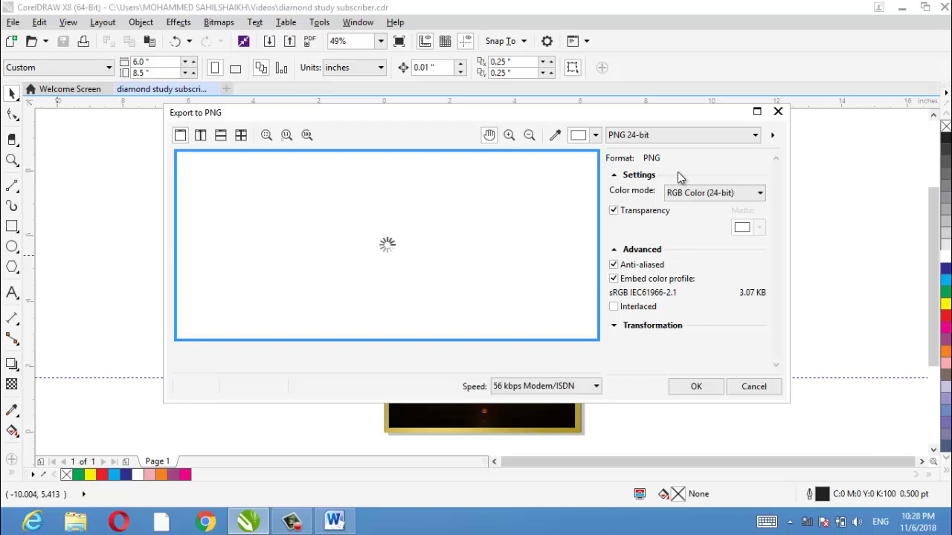
click(718, 195)
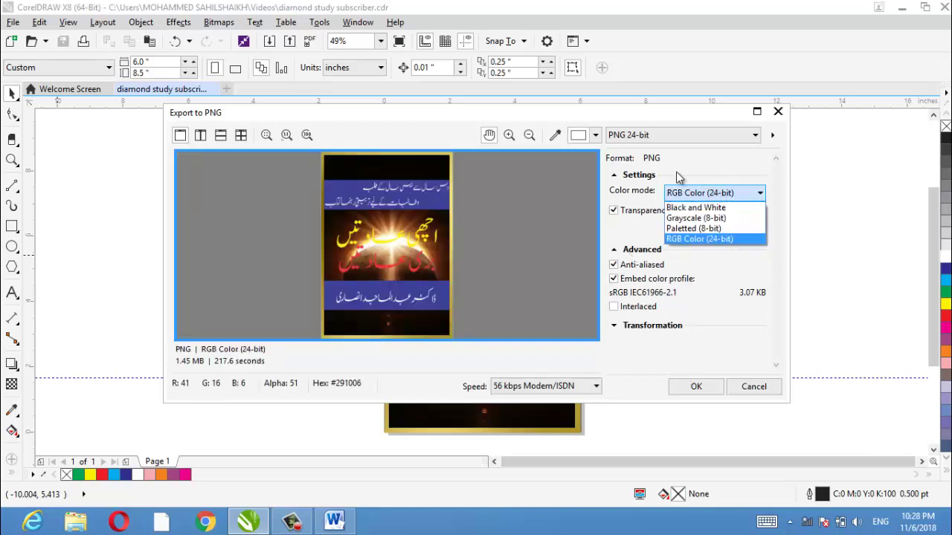
click(699, 239)
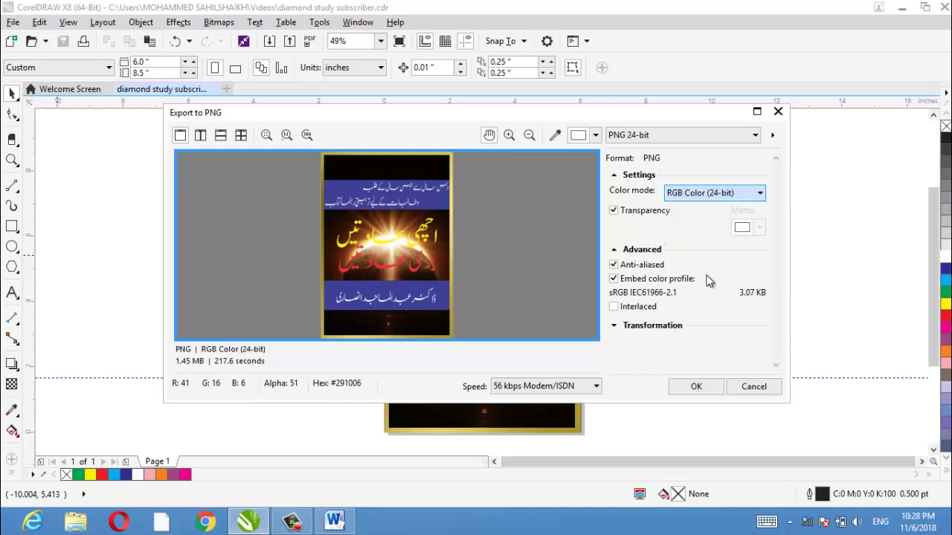
click(696, 387)
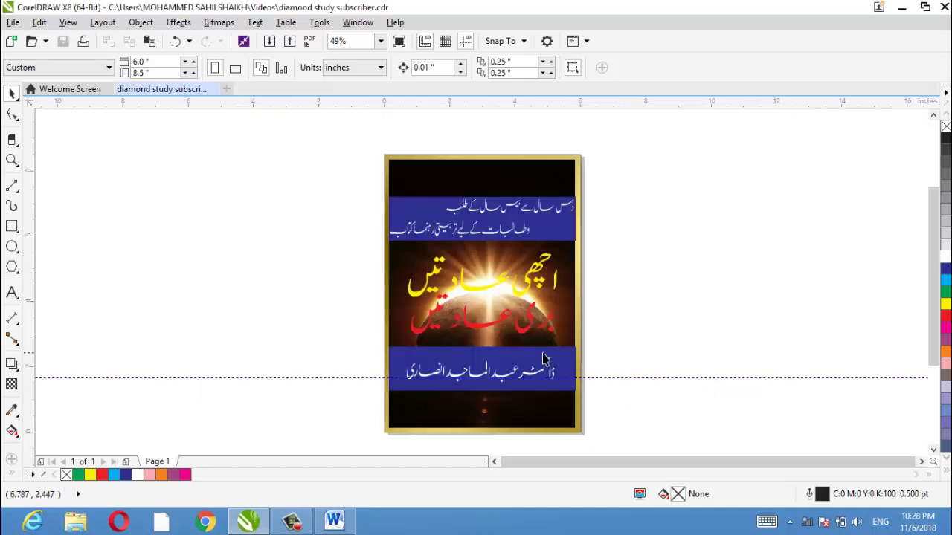
- Preview the exported 'diamond study subscriber' image from the Pictures library in File Explorer
click(82, 522)
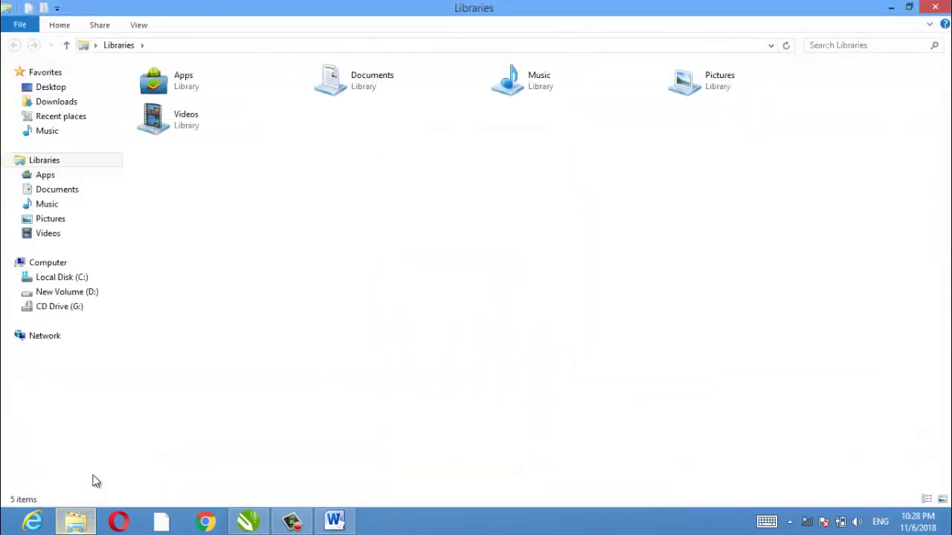
click(73, 219)
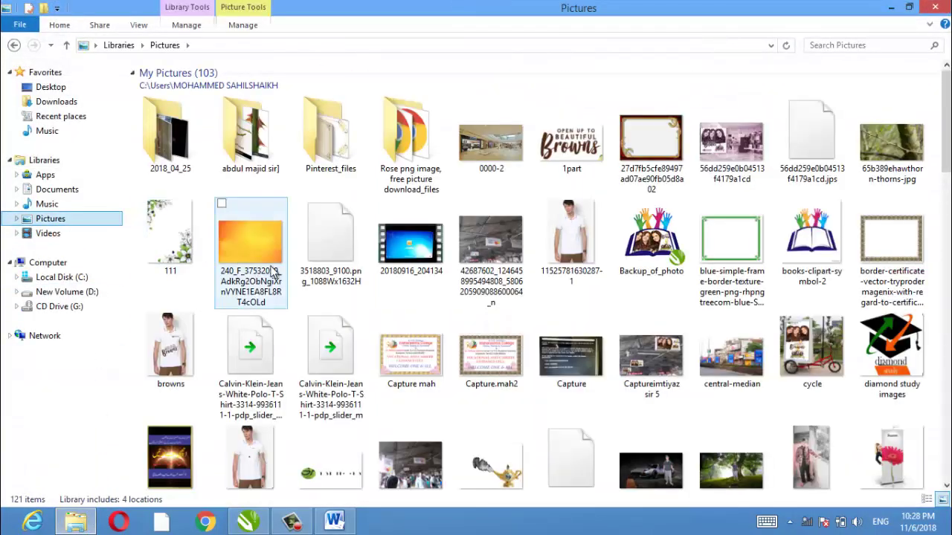
scroll(331, 260, down, 3)
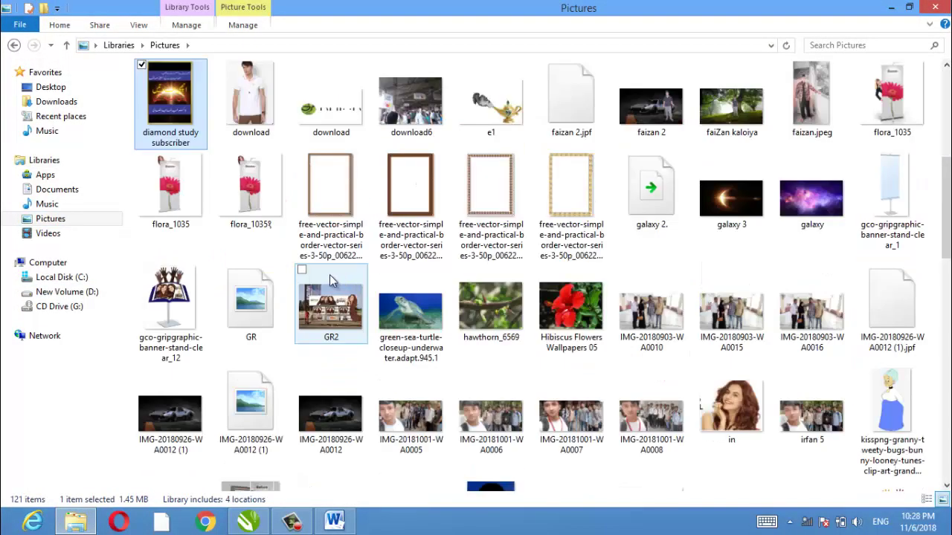
right_click(197, 132)
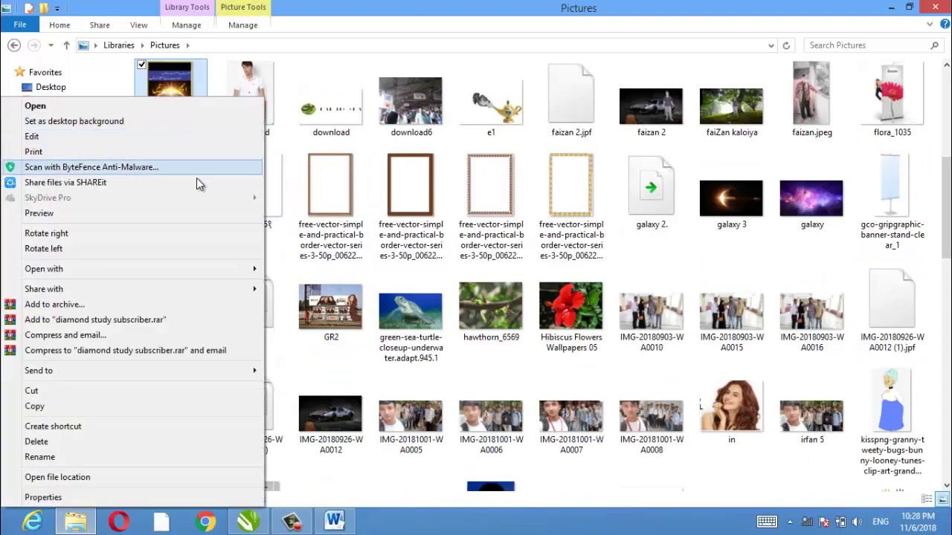
click(192, 213)
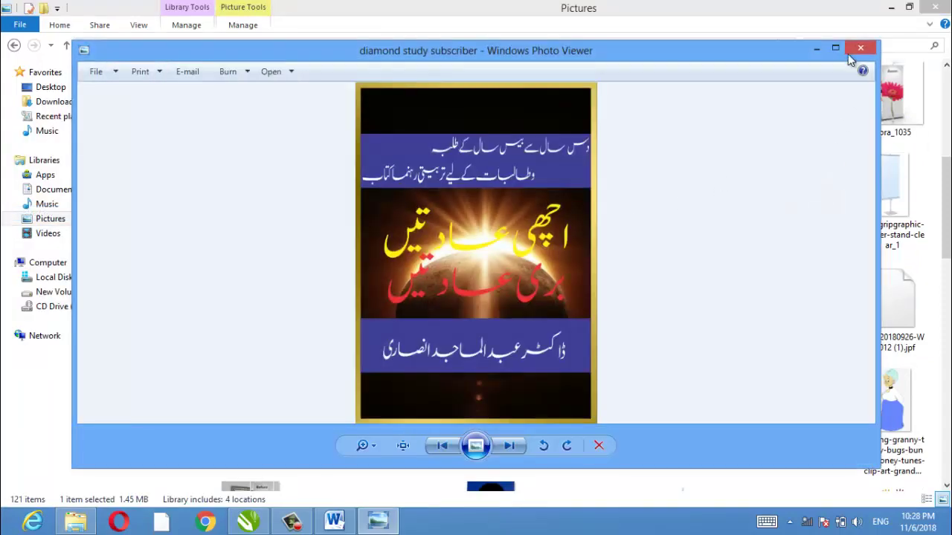
- Maximize Photo Viewer and zoom in on the exported cover's Urdu text
click(834, 48)
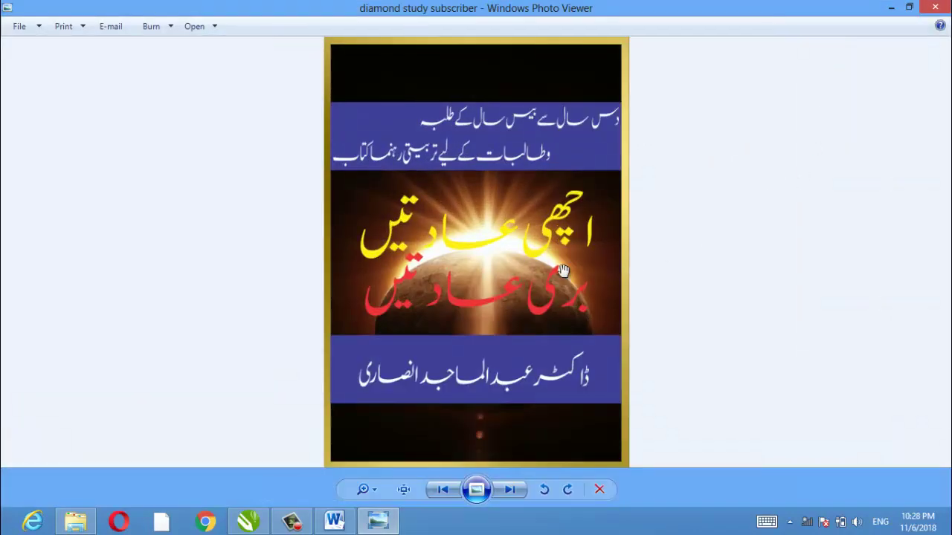
scroll(563, 270, up, 2)
scroll(563, 271, up, 3)
scroll(562, 271, up, 2)
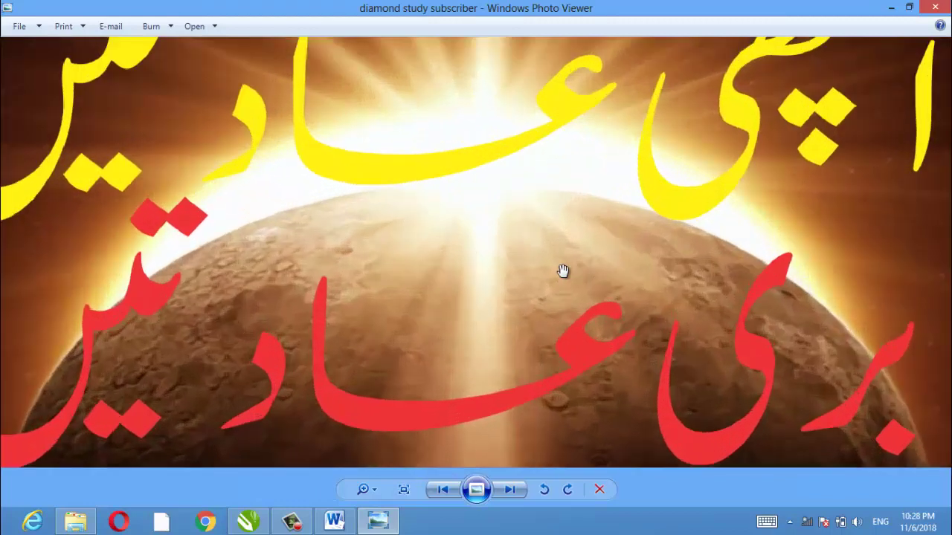
scroll(563, 270, up, 1)
scroll(550, 267, down, 2)
scroll(543, 260, down, 2)
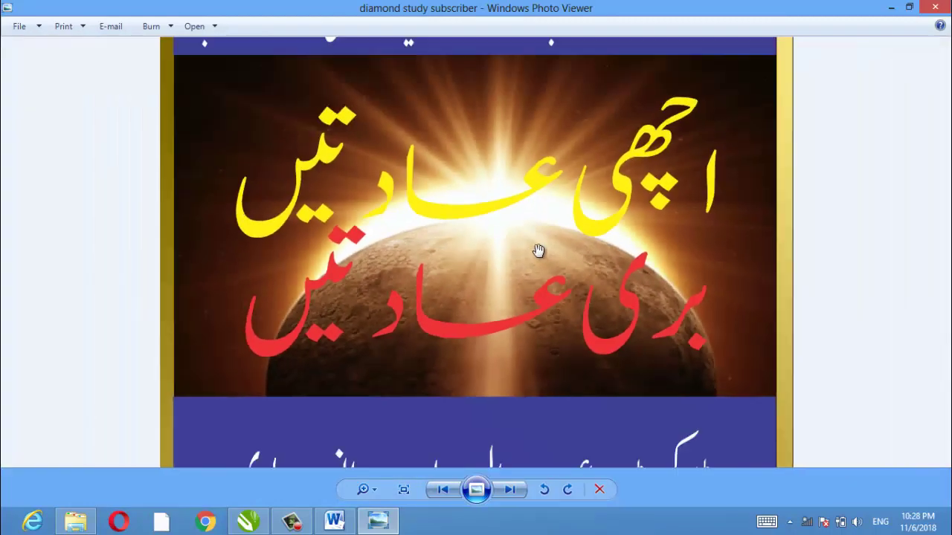
scroll(539, 260, down, 2)
scroll(537, 264, up, 1)
scroll(540, 259, up, 1)
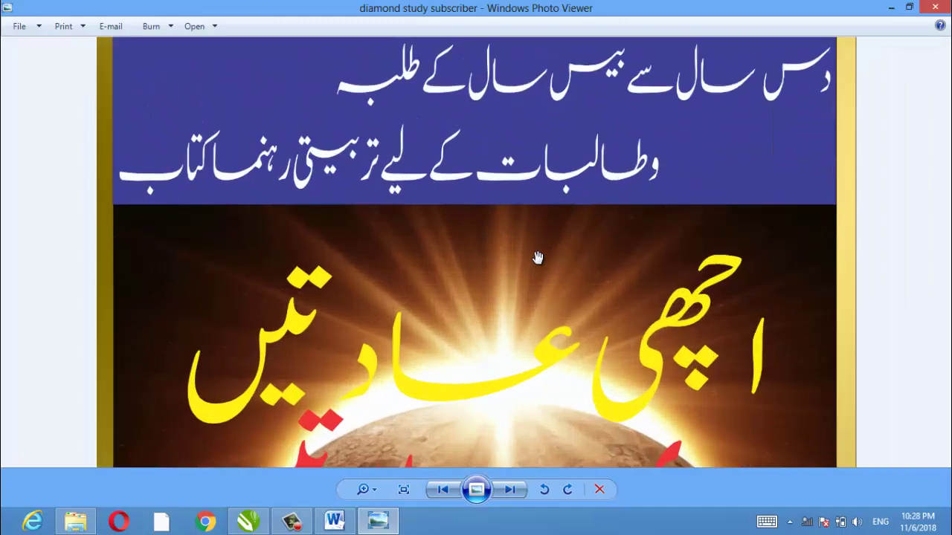
scroll(544, 319, up, 1)
- Pan around the zoomed cover to check the banners, then zoom back out to fit
drag(554, 316, 570, 116)
drag(587, 357, 590, 180)
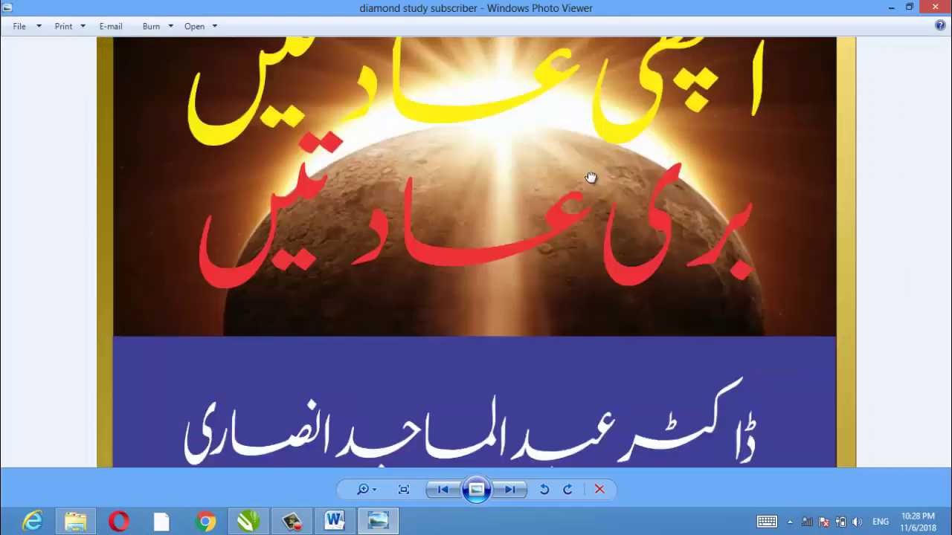
mouse_move(589, 320)
mouse_down()
mouse_move(588, 212)
mouse_move(578, 432)
mouse_up()
scroll(588, 212, down, 1)
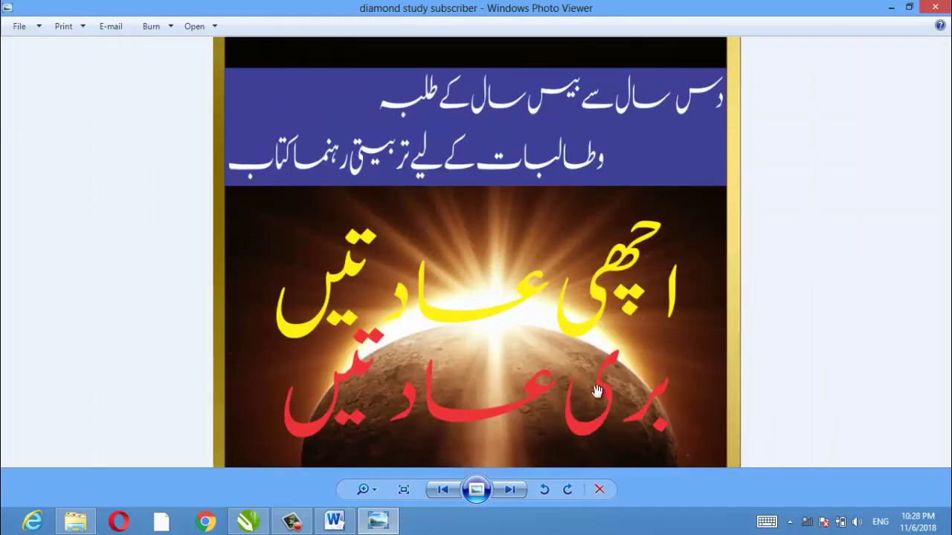
drag(580, 245, 574, 312)
scroll(572, 392, down, 1)
scroll(572, 392, down, 1)
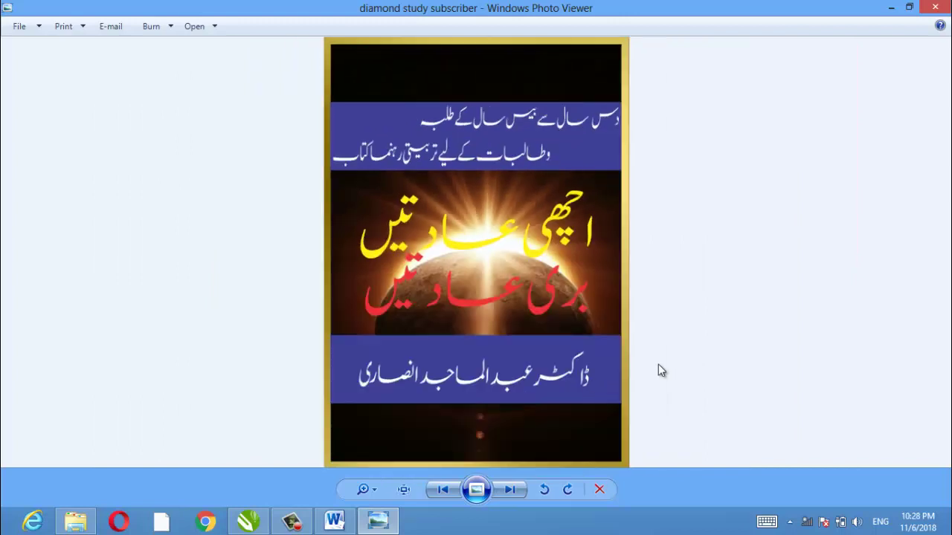